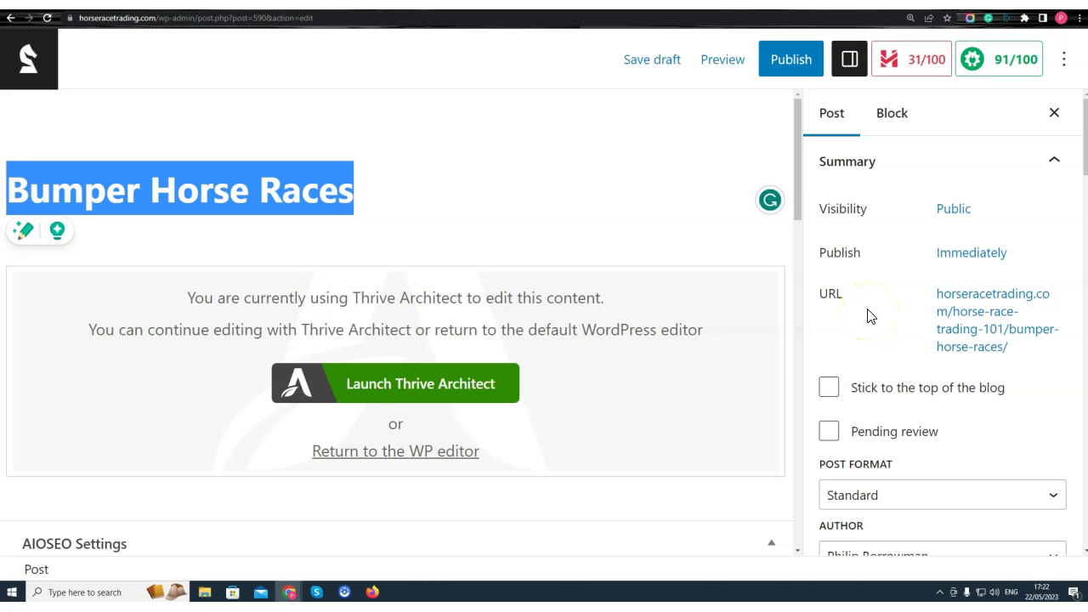
Publish the "Bumper Horse Races" post and dismiss the publishing confirmation.
click(451, 167)
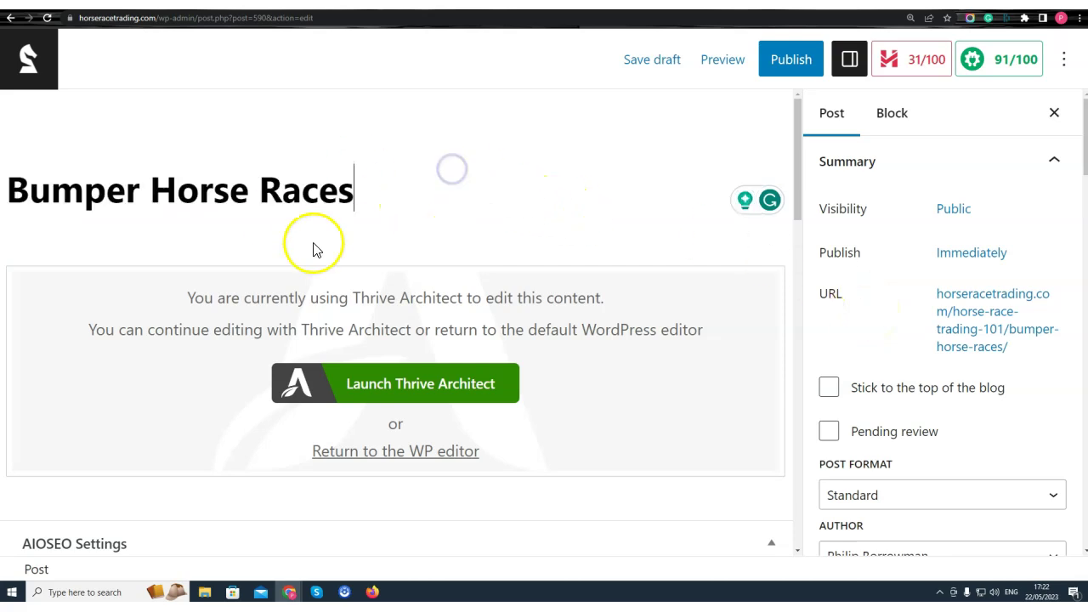
click(799, 54)
click(841, 62)
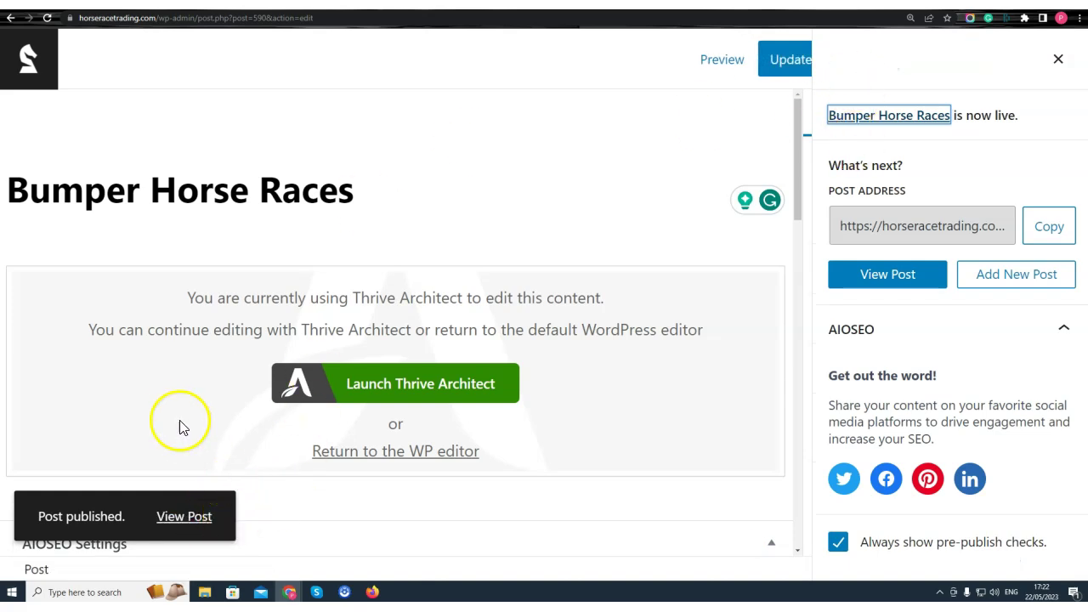
click(1061, 62)
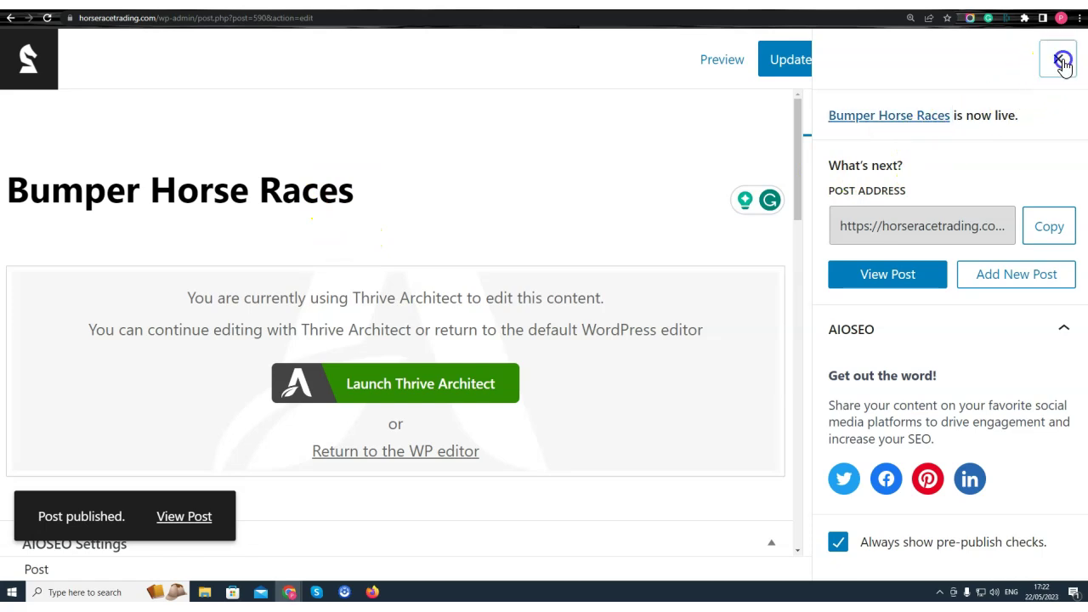
Change the post title to "What Is Bumper Horse Racing" and update the post.
drag(355, 190, 16, 181)
text(What Is Bumper Horse Racing)
click(782, 58)
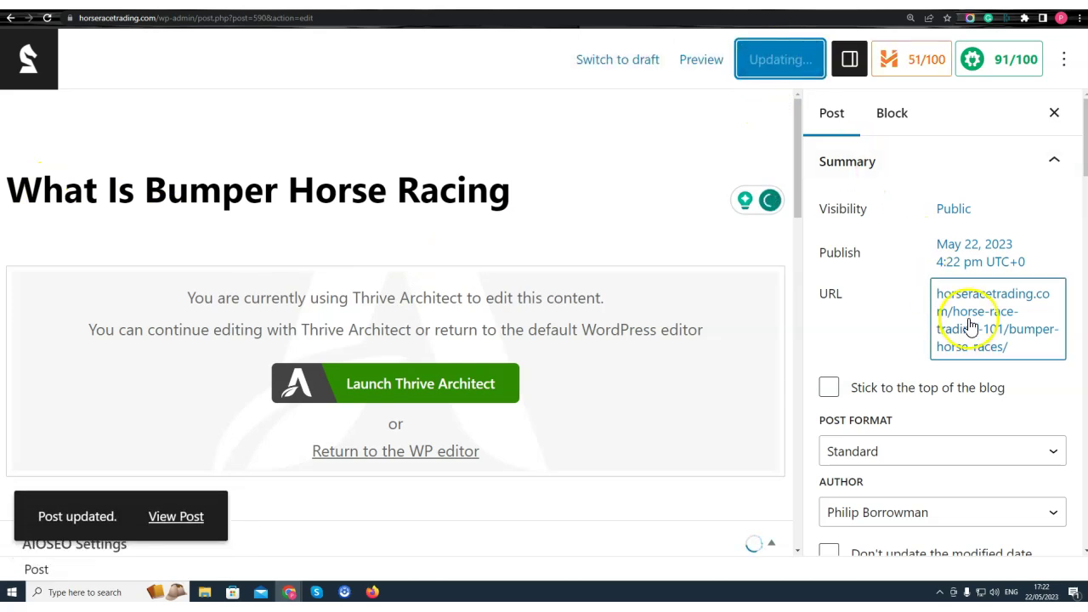
Reload the post in the Thrive Architect editor with the browser zoom at 100% to check its title.
click(47, 17)
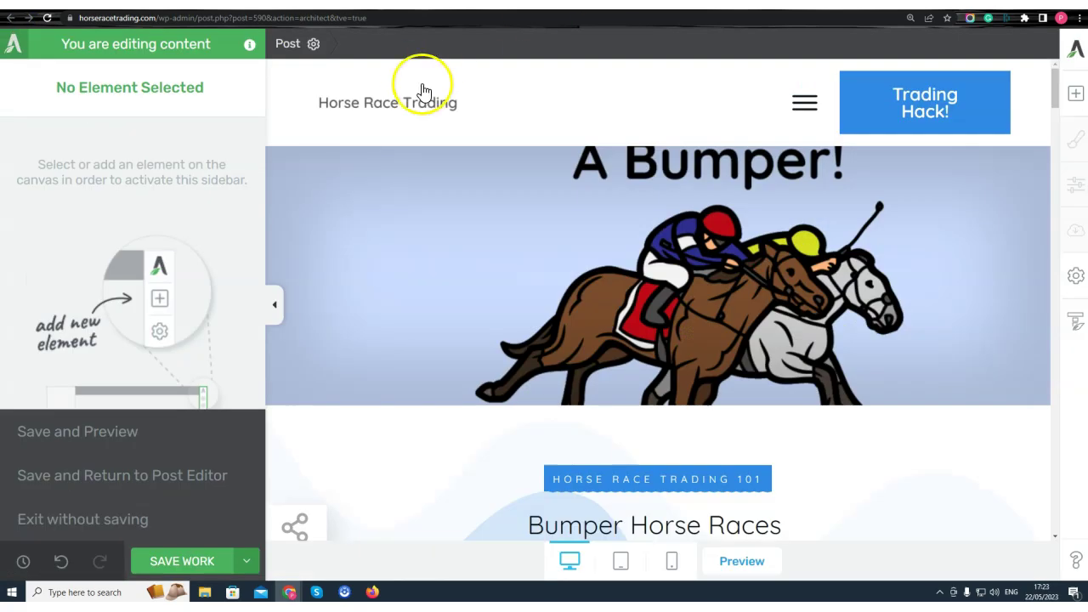
key(ctrl+minus)
key(ctrl+minus)
key(ctrl+minus)
key(ctrl+minus)
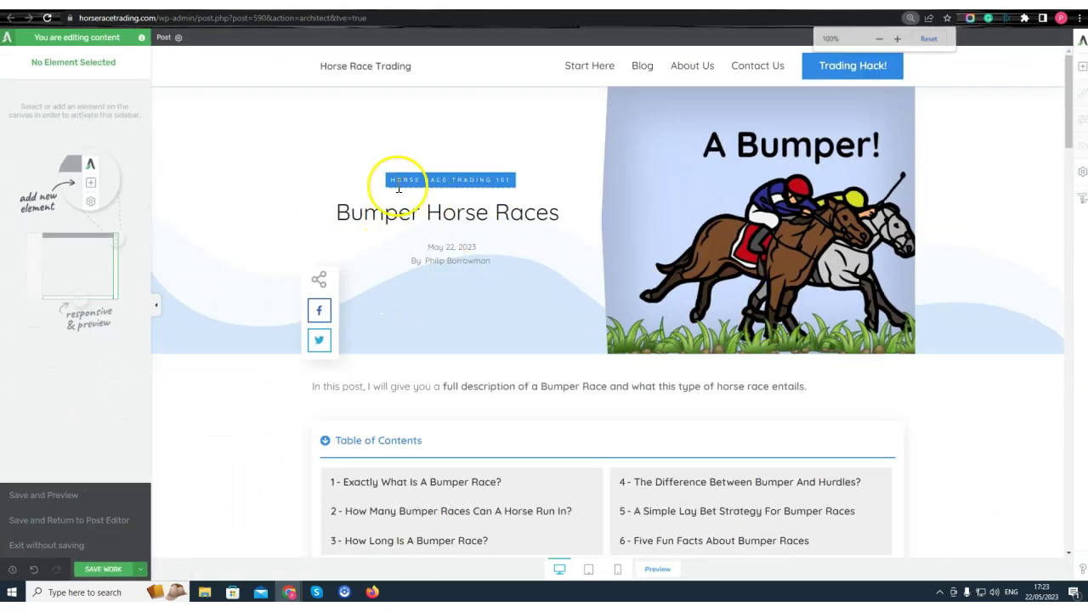
click(51, 19)
click(607, 82)
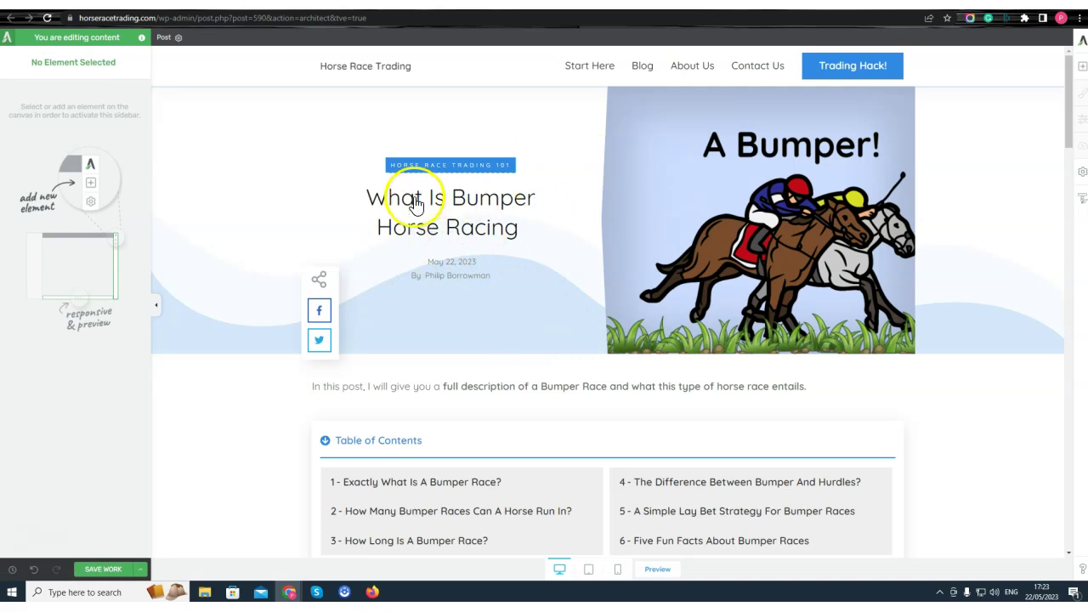
Copy the words "What Is A Bumper Race" from the first section heading below the table of contents.
scroll(503, 291, down, 3)
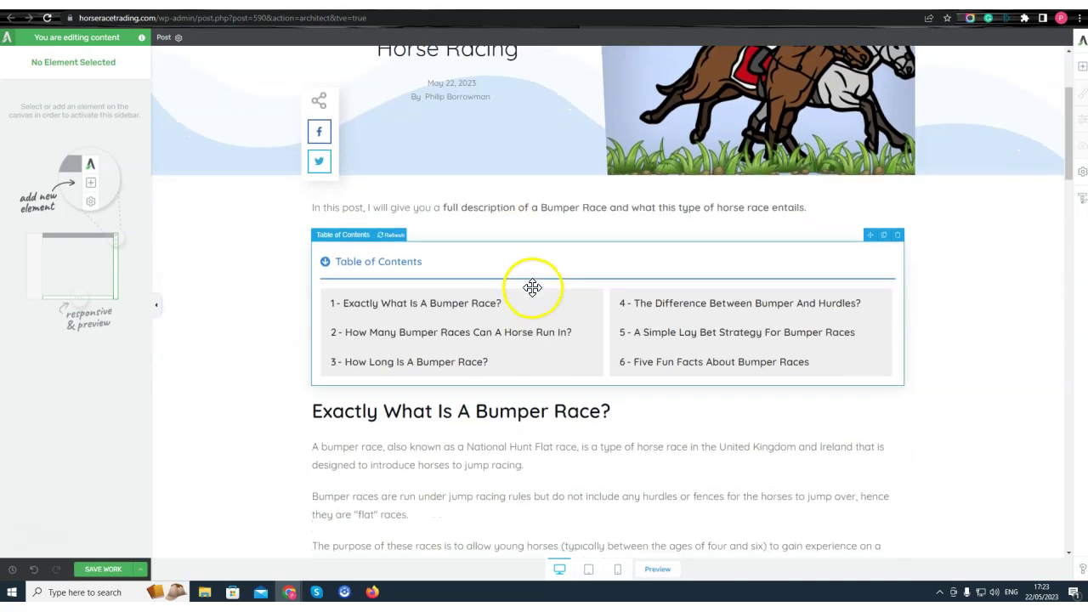
double_click(416, 306)
drag(431, 309, 613, 311)
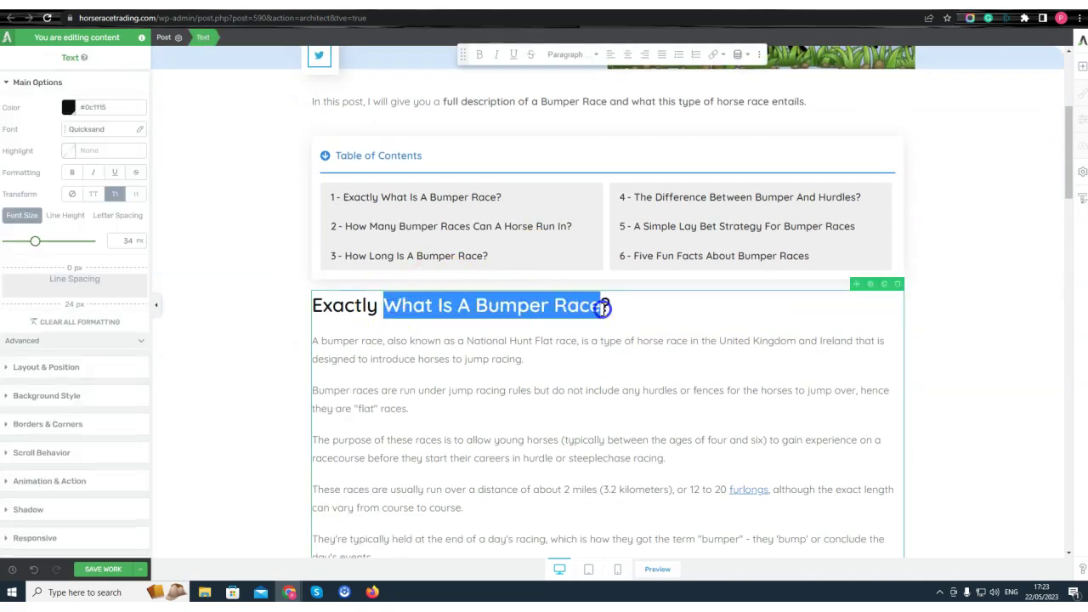
right_click(588, 311)
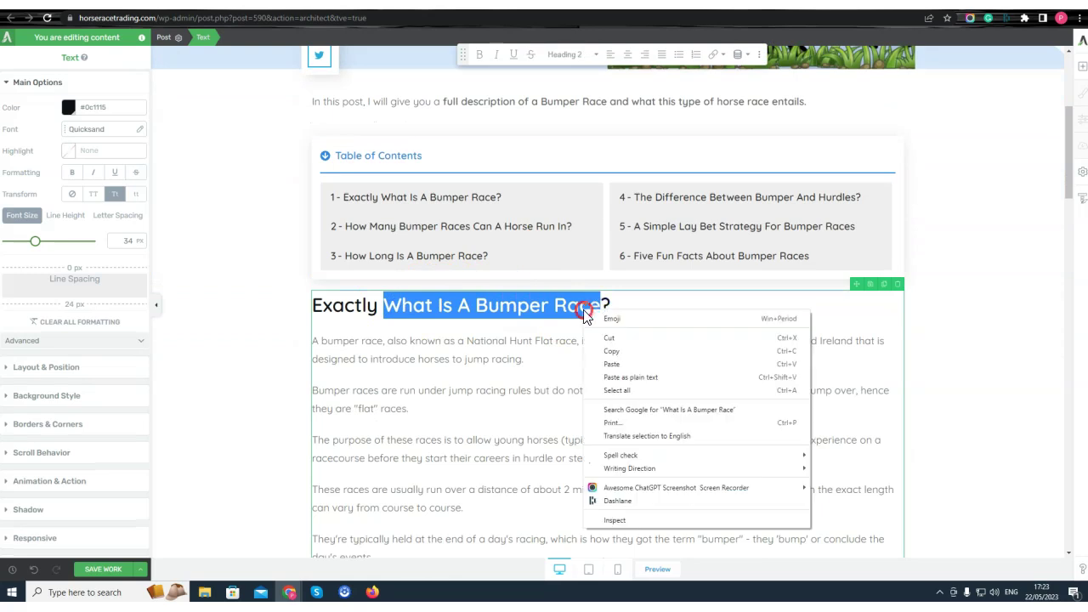
click(628, 352)
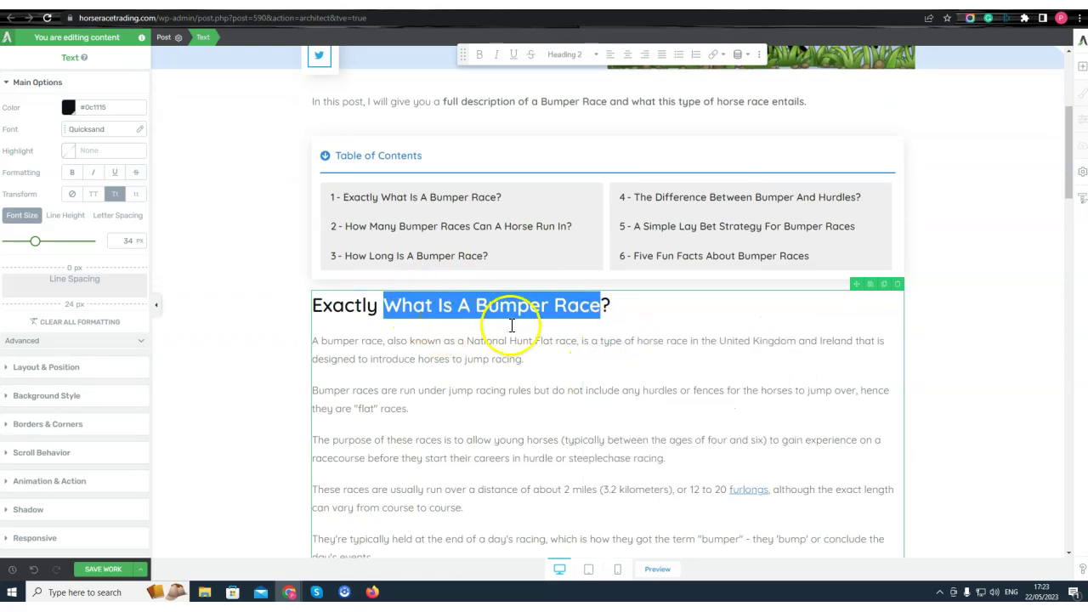
Replace the post title in the WordPress editor with the copied text "What Is A Bumper Race" and update the post.
scroll(512, 325, up, 5)
key(ctrl+Tab)
click(496, 121)
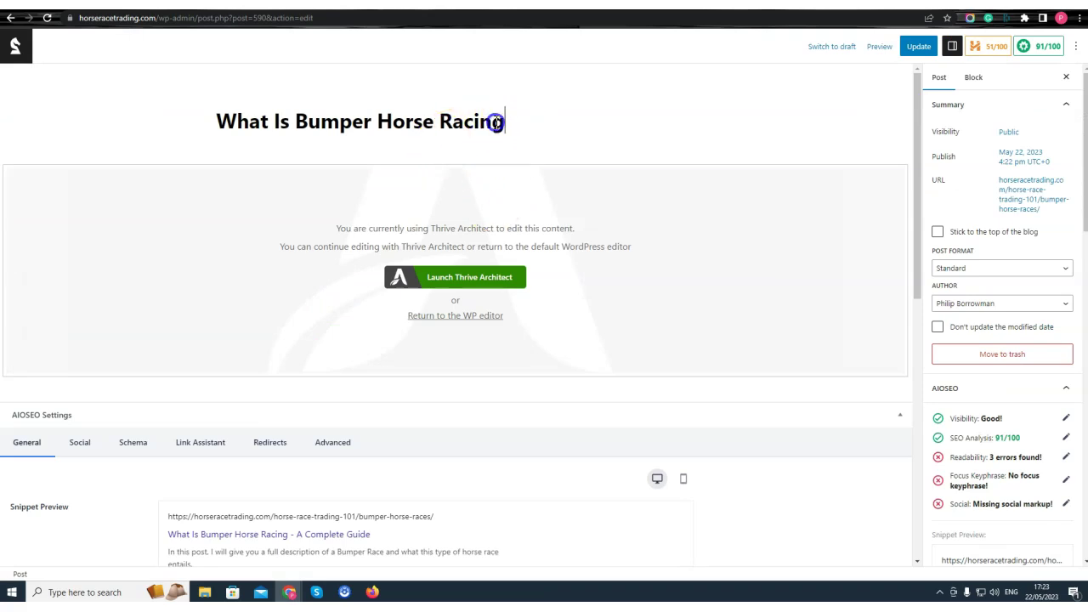
drag(222, 119, 504, 125)
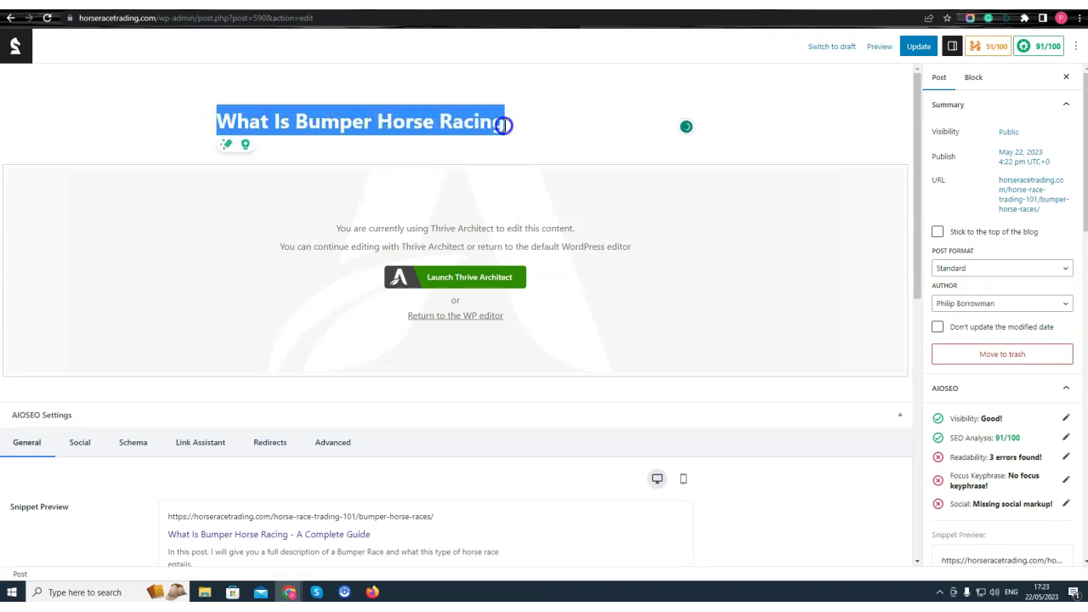
key(ctrl+v)
click(917, 47)
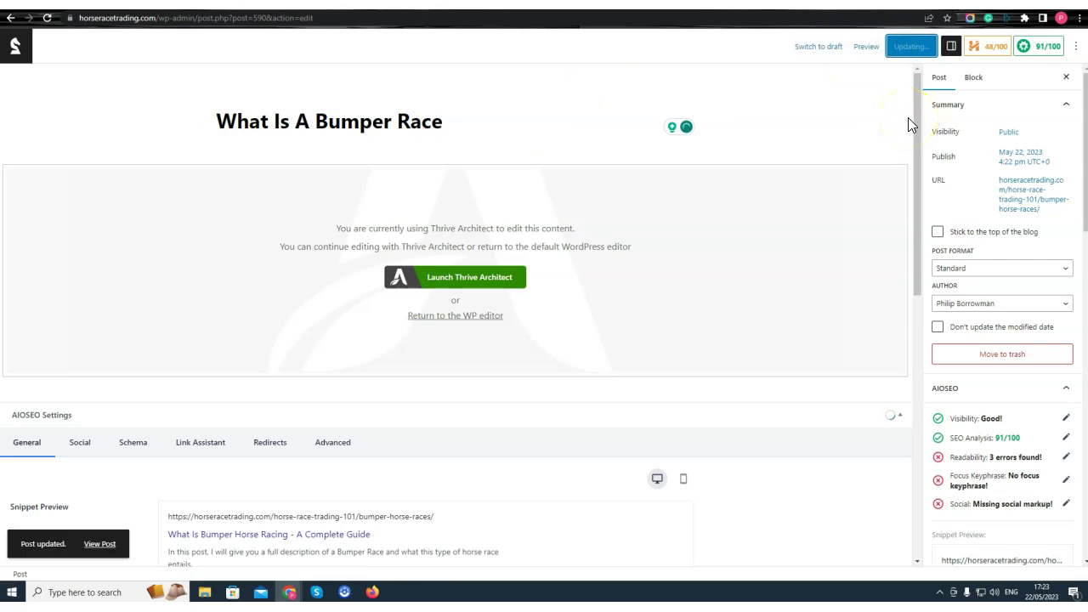
Return to the Thrive Architect editor and reload it to check the revised post title.
key(ctrl+Tab)
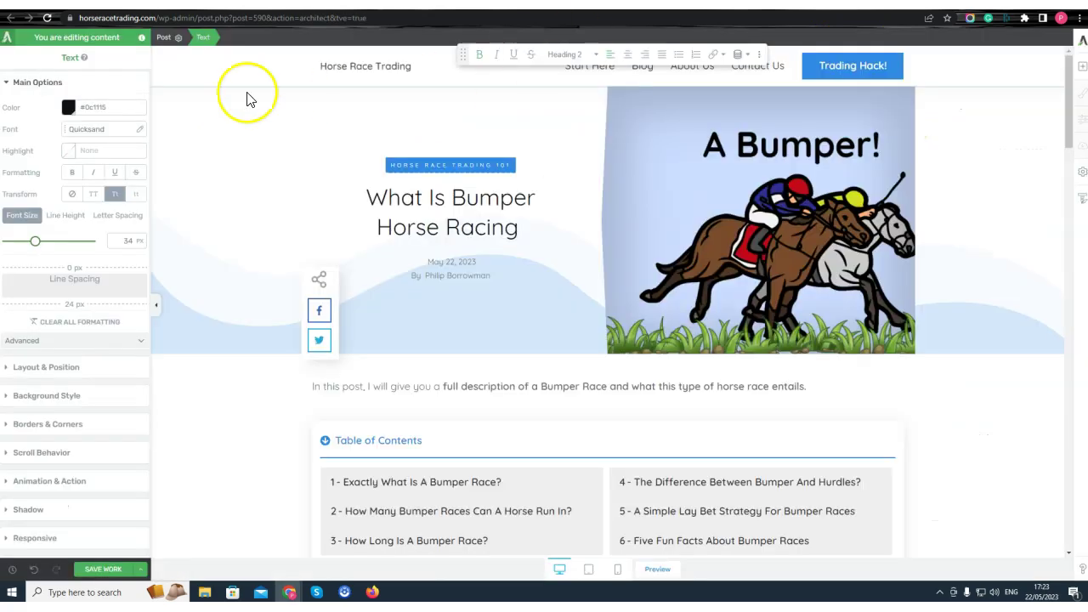
click(47, 17)
click(600, 81)
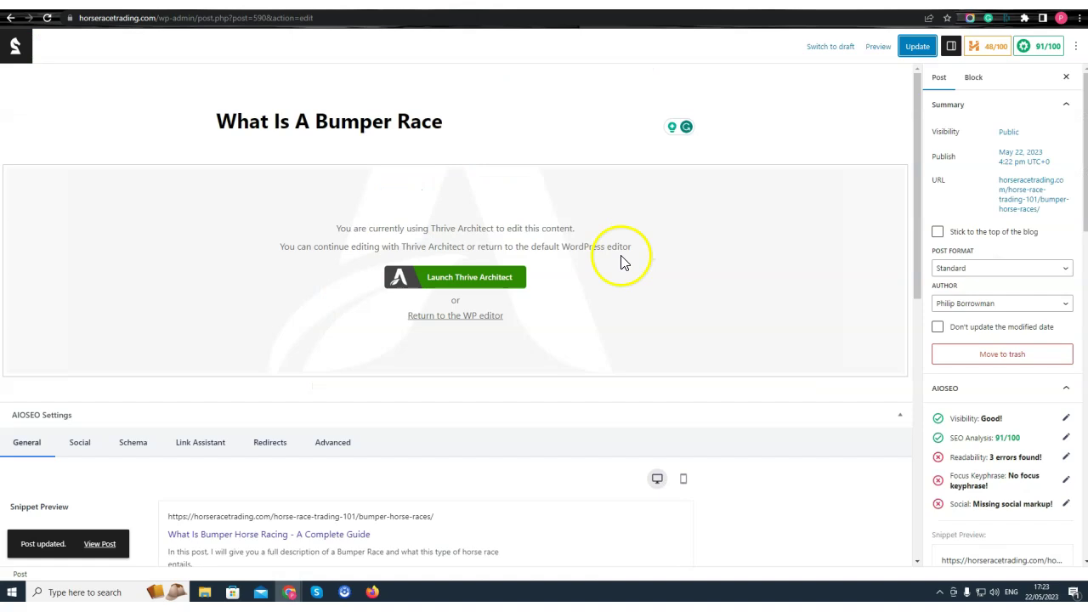
Add a question mark to the end of the post title in the WordPress editor and update the post.
click(473, 125)
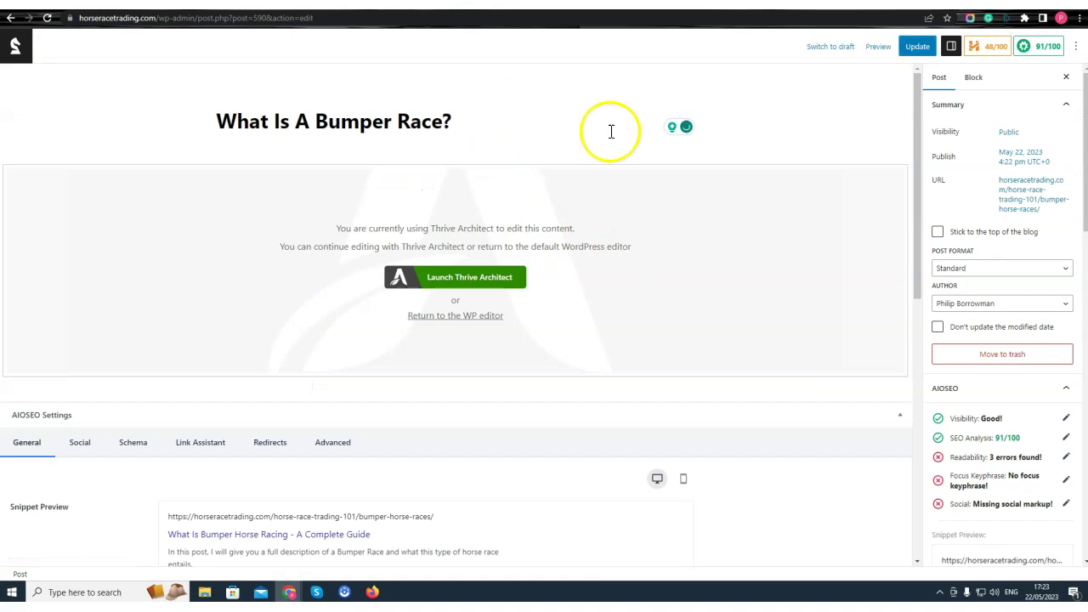
click(914, 47)
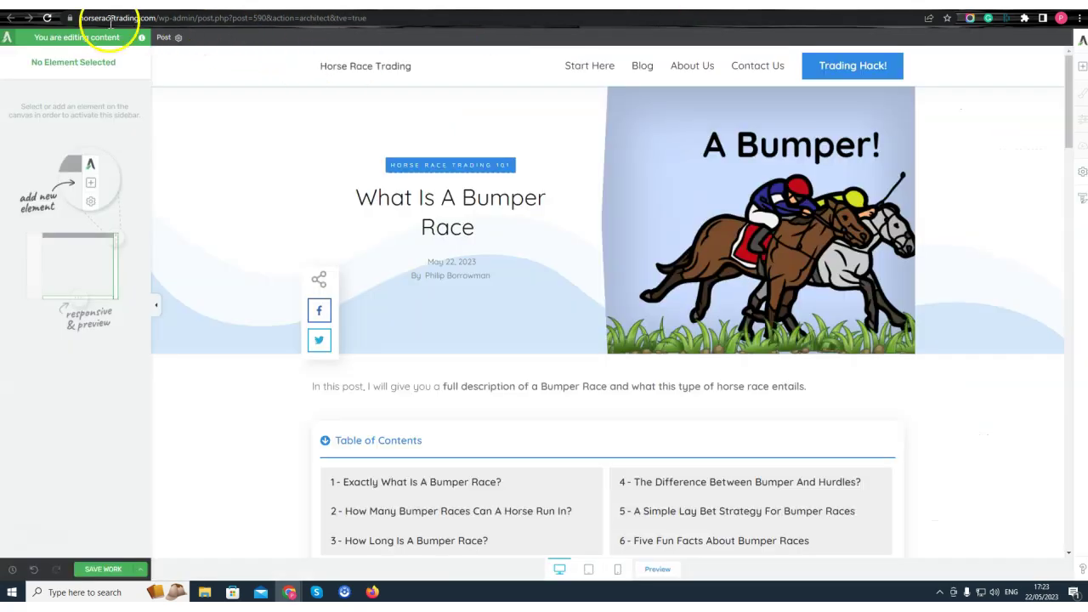
Reload the Thrive Architect editor, save the post there and open its preview.
click(49, 17)
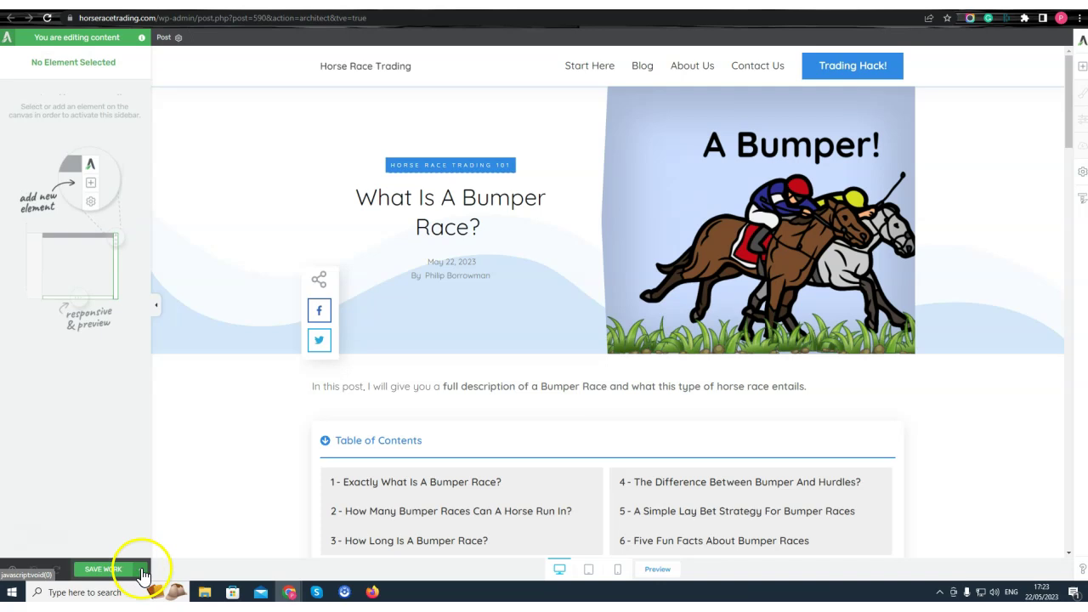
click(133, 570)
click(97, 498)
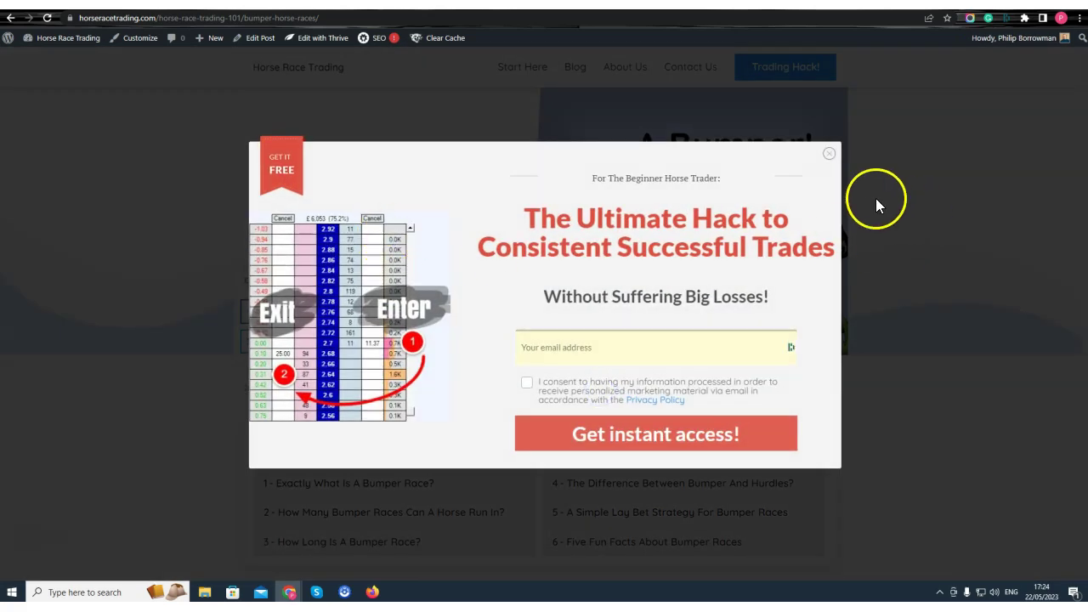
Dismiss the sign-up popup on the live post and look over its title and opening sections.
click(835, 160)
click(393, 217)
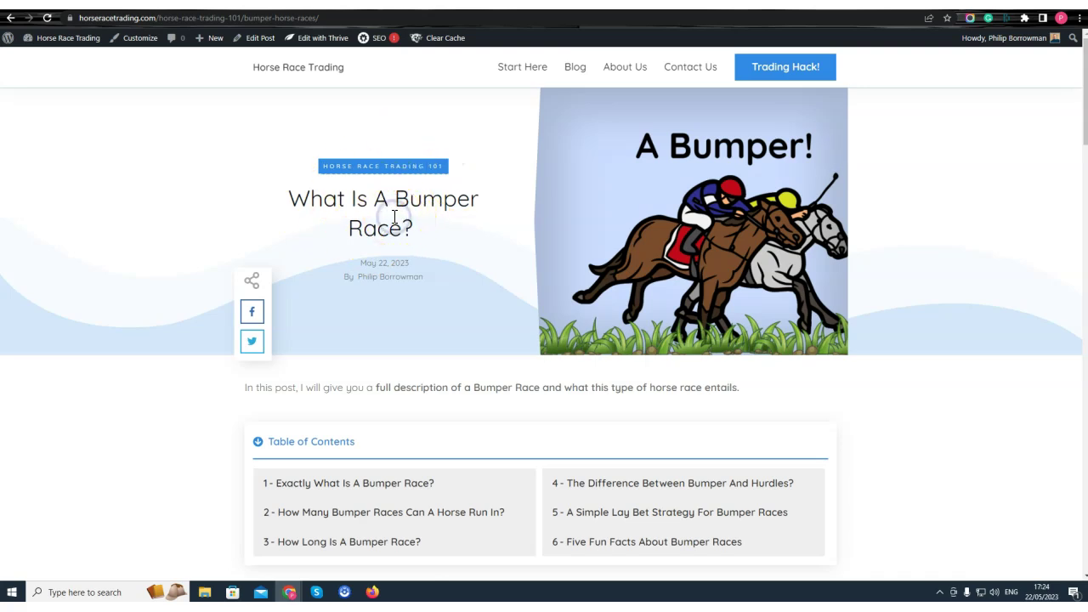
scroll(381, 372, down, 6)
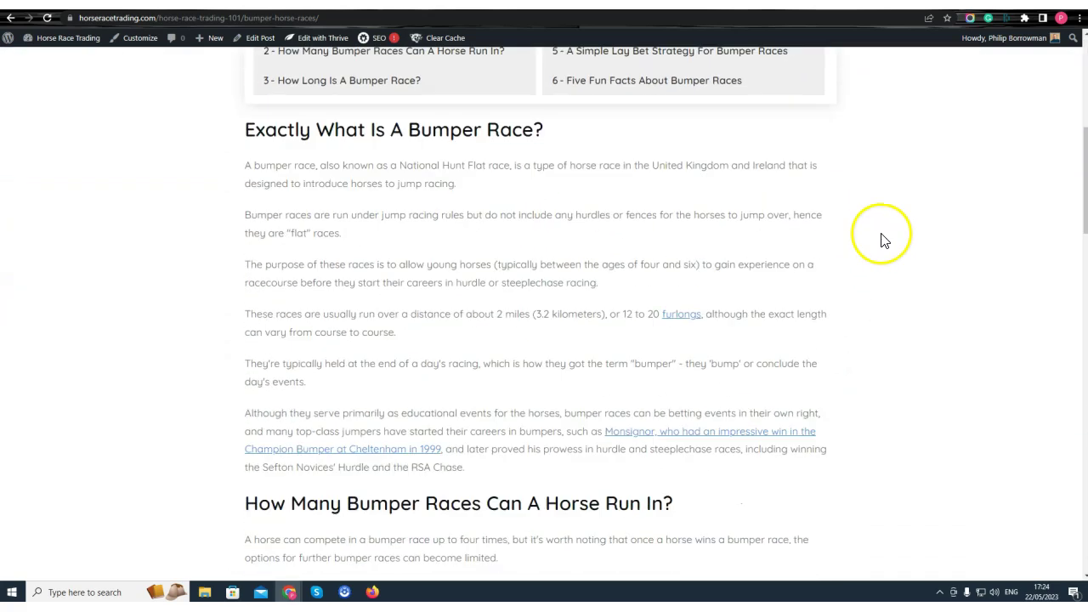
drag(1086, 196, 1068, 102)
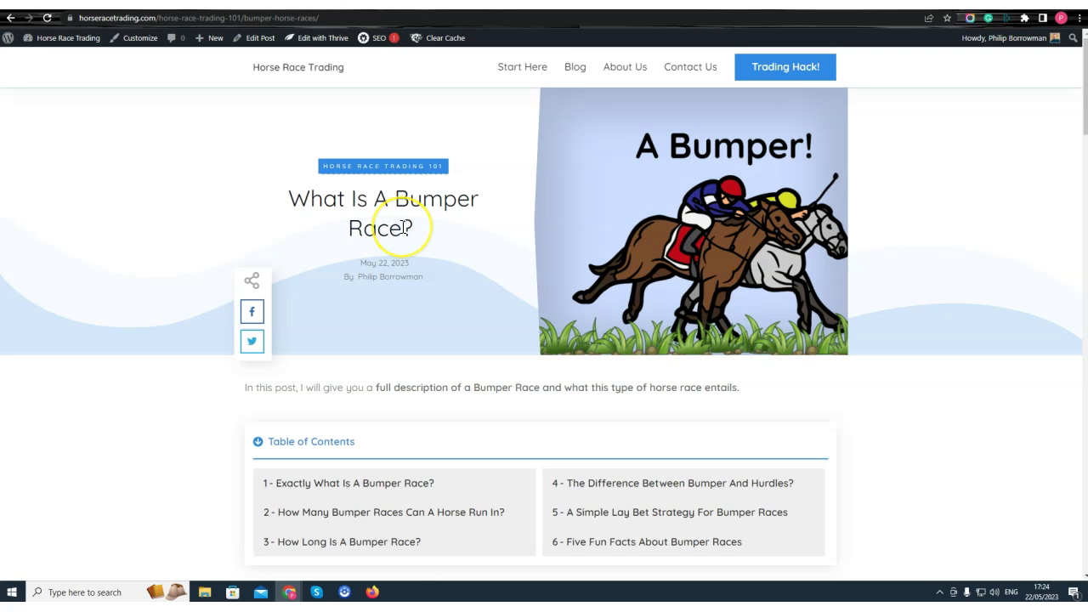
Search Google for the post title "What Is A Bumper Race" and skim the ranking pages.
drag(372, 222, 292, 191)
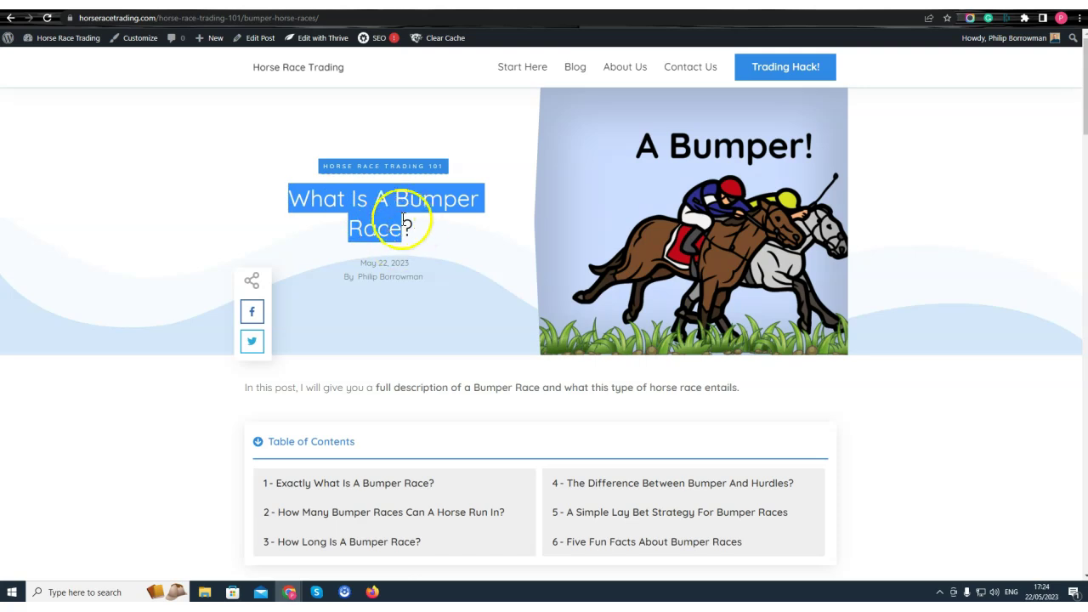
right_click(382, 199)
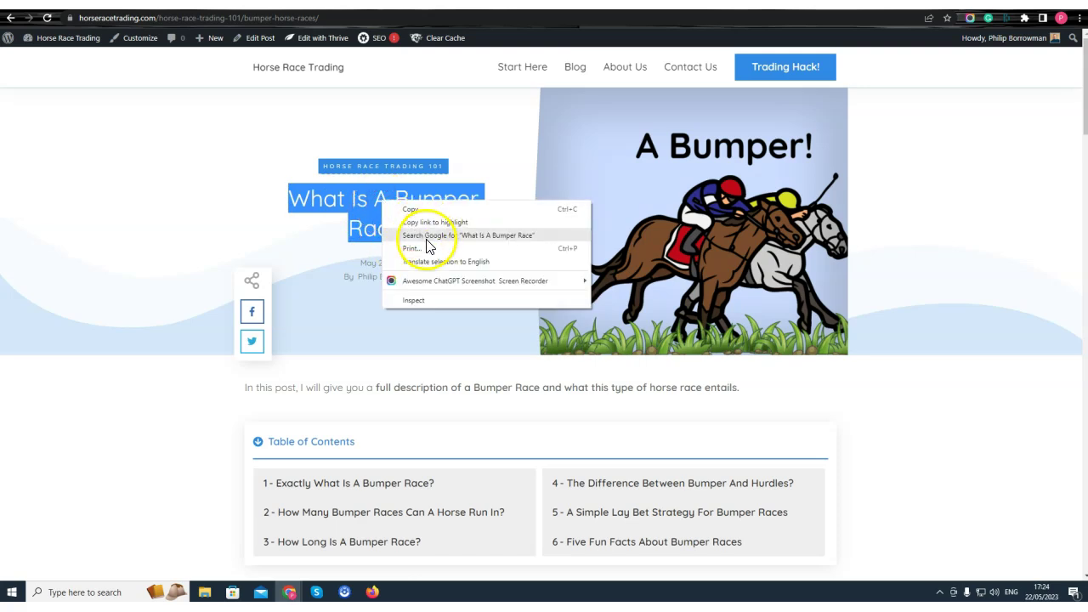
click(427, 236)
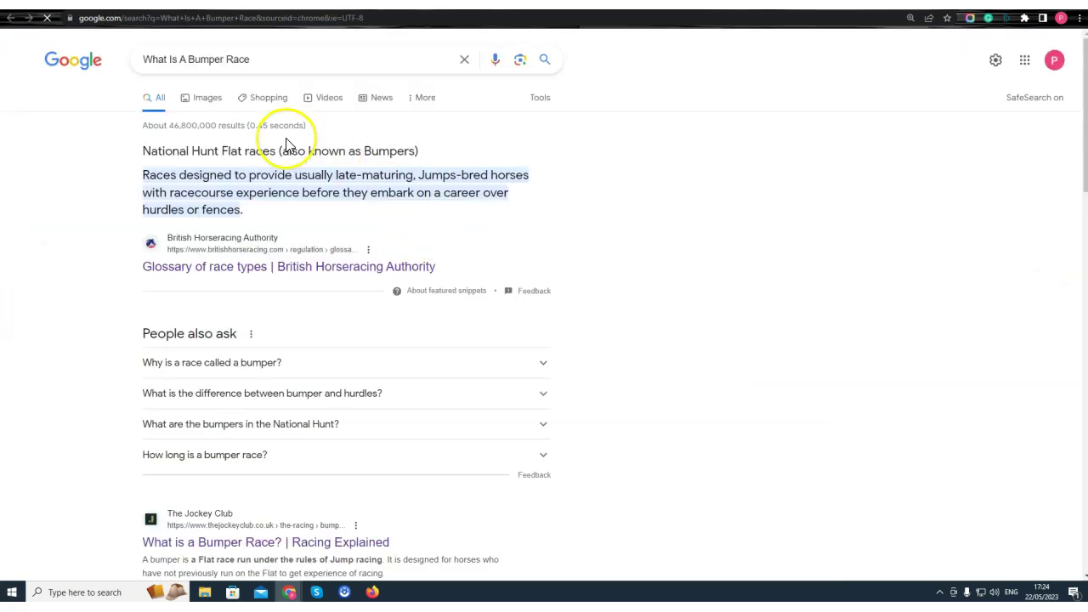
scroll(380, 332, down, 3)
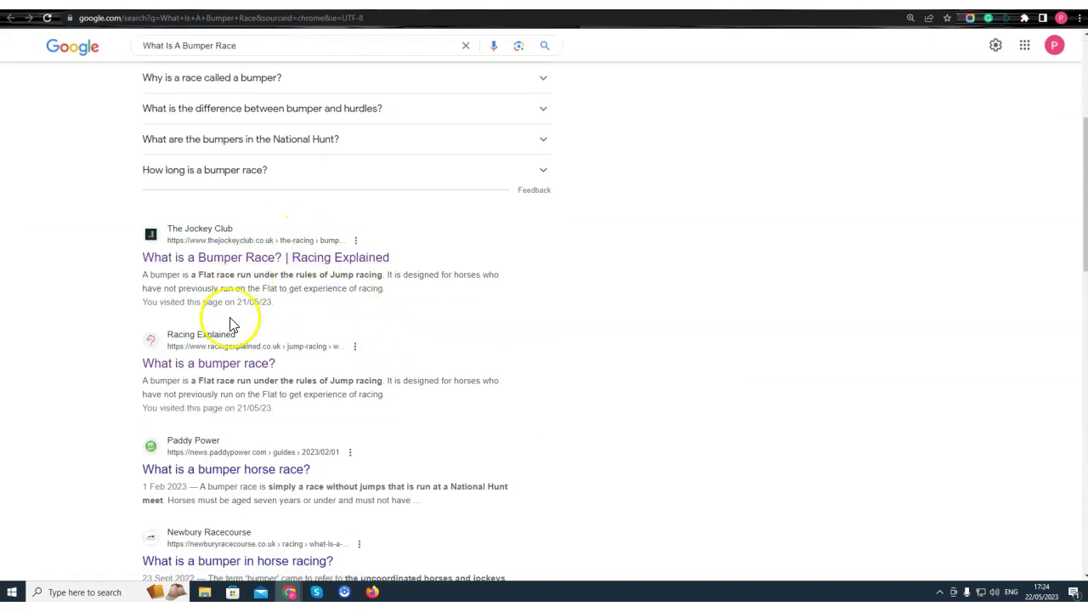
scroll(408, 255, up, 3)
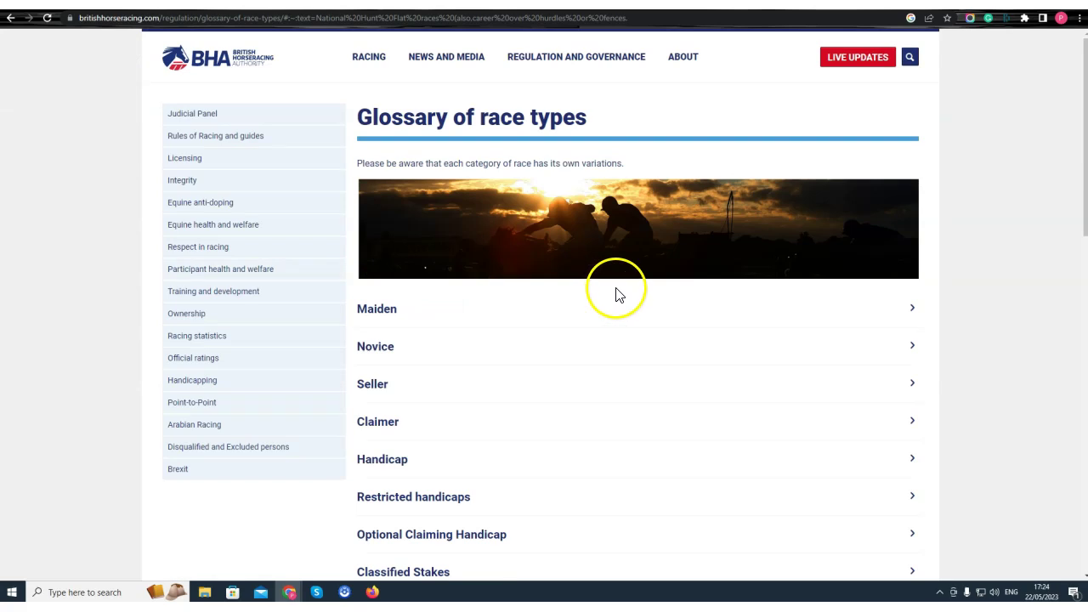
Look through the British Horseracing Authority's Glossary of race types and return to the search results.
scroll(615, 294, down, 5)
scroll(617, 304, down, 2)
scroll(625, 298, up, 10)
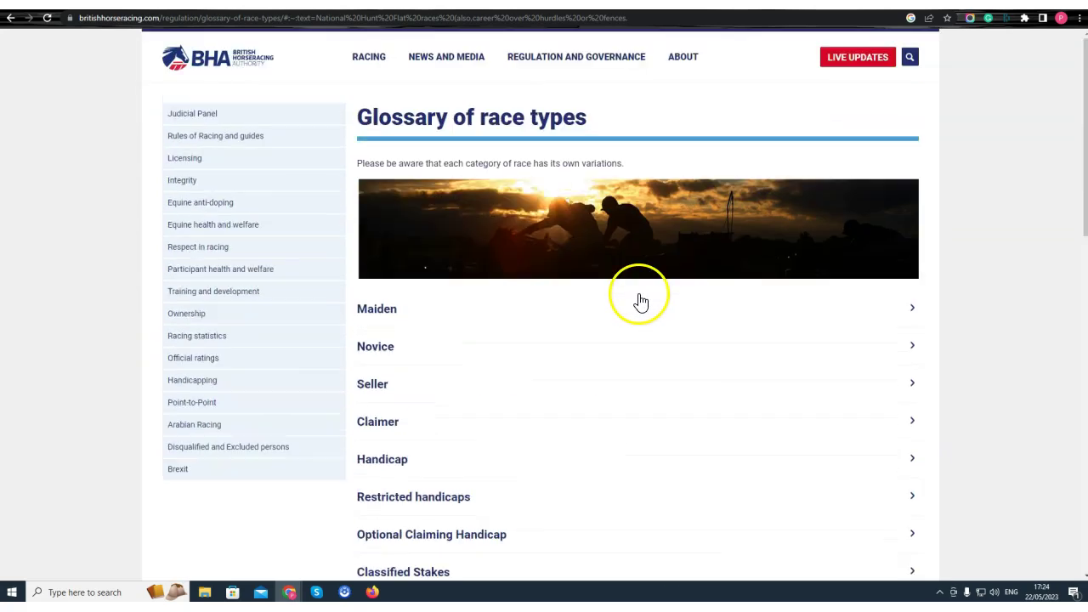
scroll(672, 294, down, 4)
scroll(706, 295, up, 3)
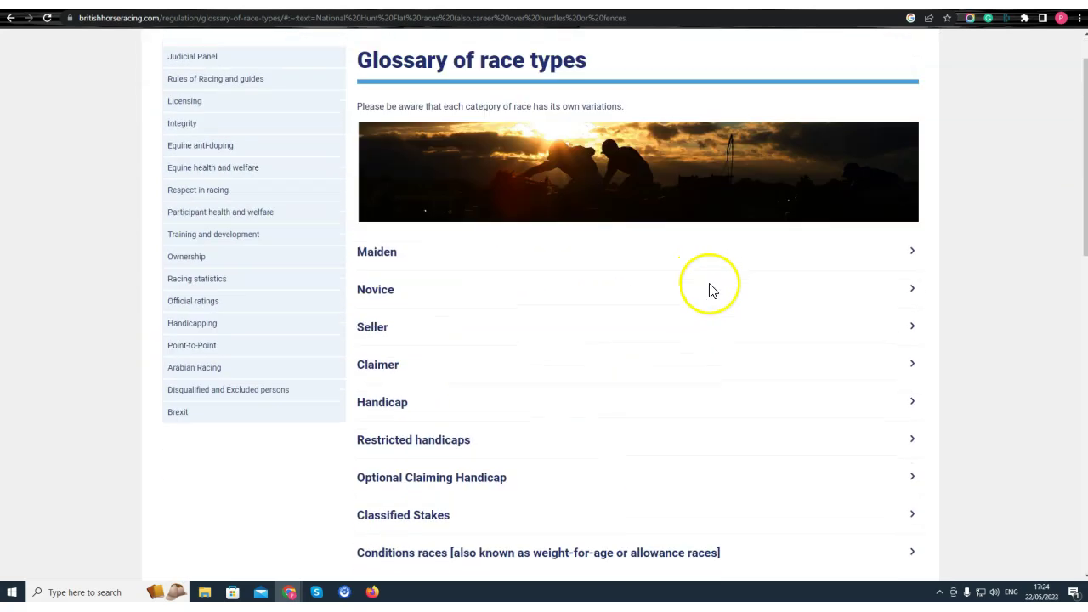
click(11, 18)
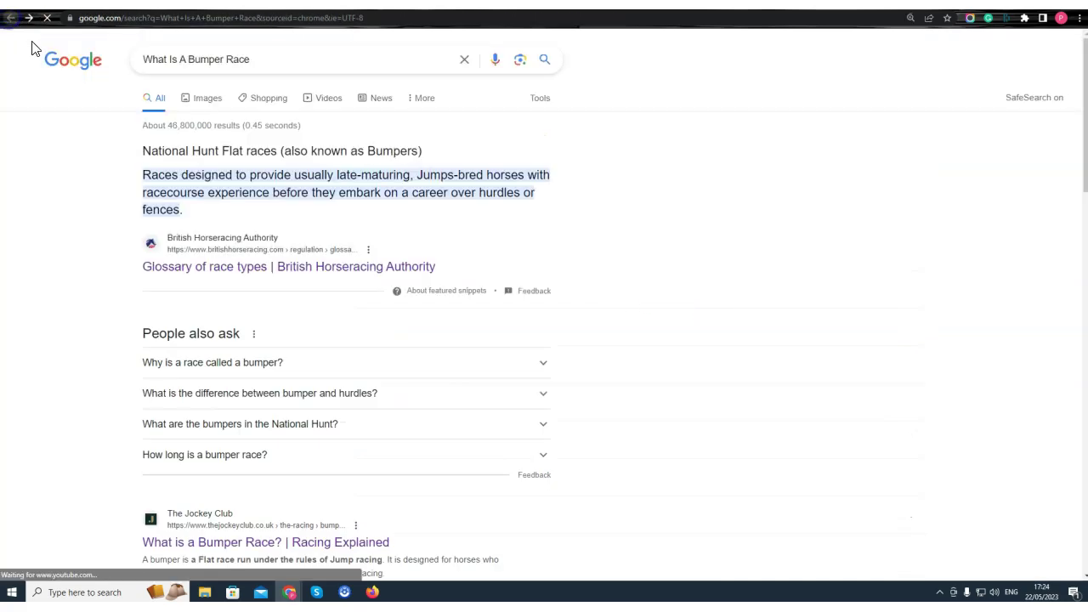
Open The Jockey Club's "What is a Bumper Race?" result and highlight its introductory paragraphs.
scroll(246, 217, down, 3)
click(217, 314)
scroll(580, 264, down, 4)
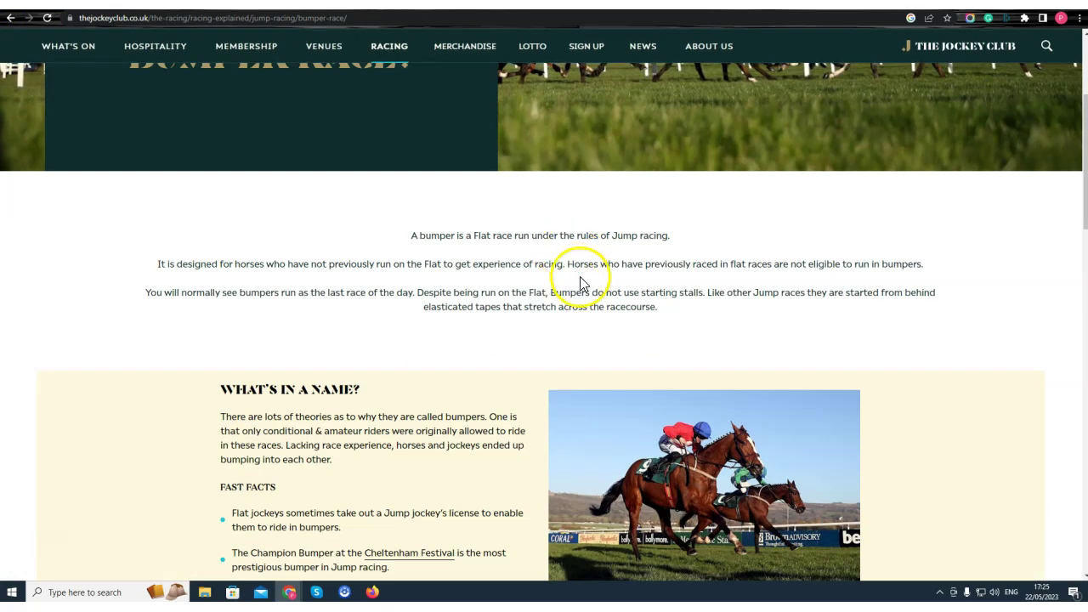
drag(680, 308, 712, 314)
click(414, 234)
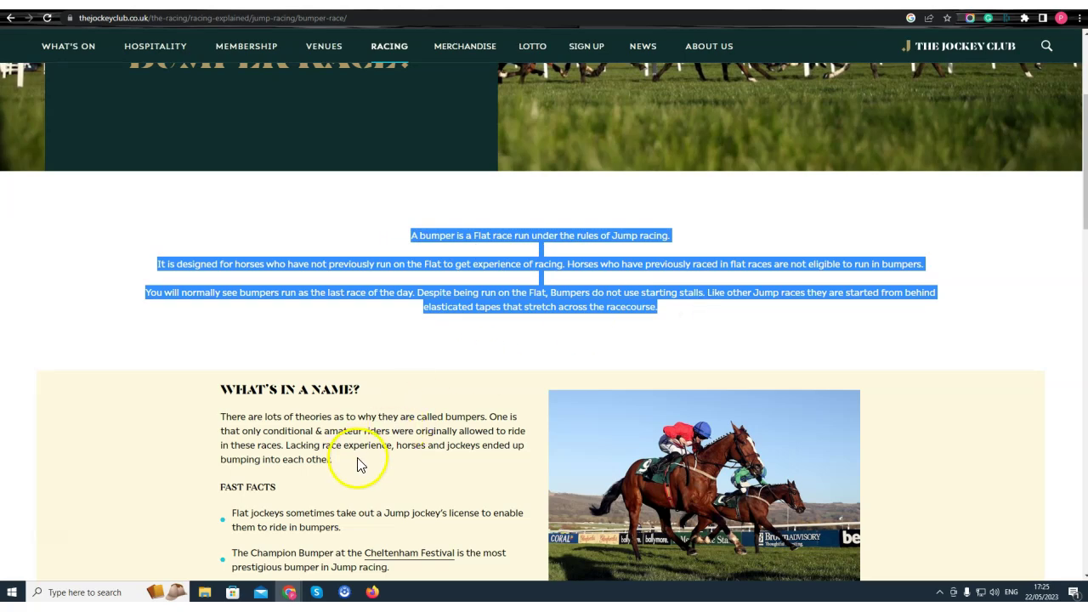
Highlight the "What's in a name?" section of the Jockey Club article and skim the rest of the page.
drag(357, 449, 245, 388)
click(489, 253)
scroll(547, 281, down, 5)
scroll(547, 281, down, 10)
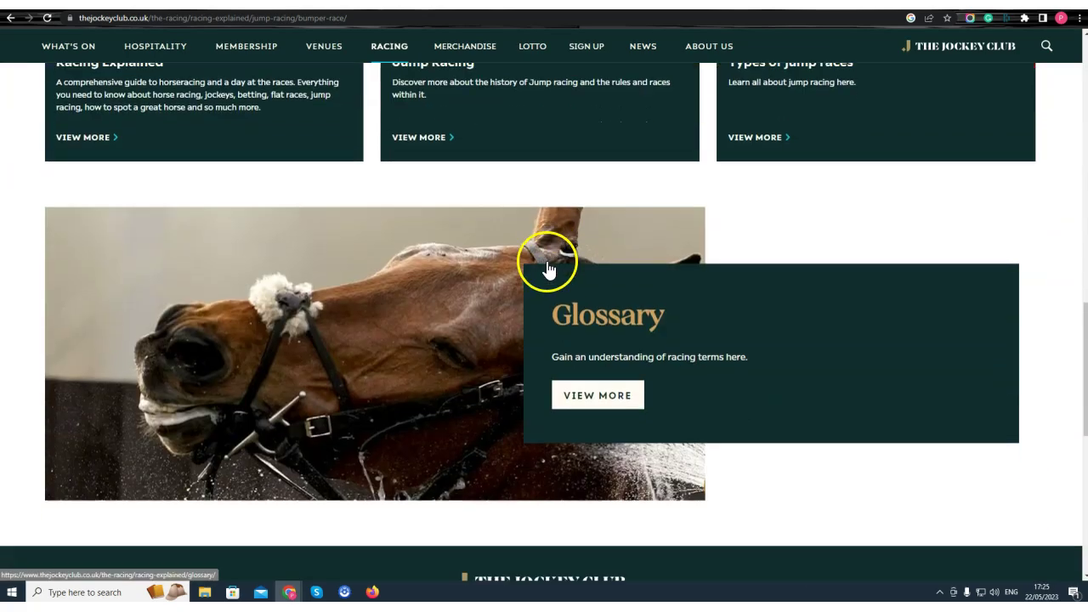
scroll(549, 272, up, 20)
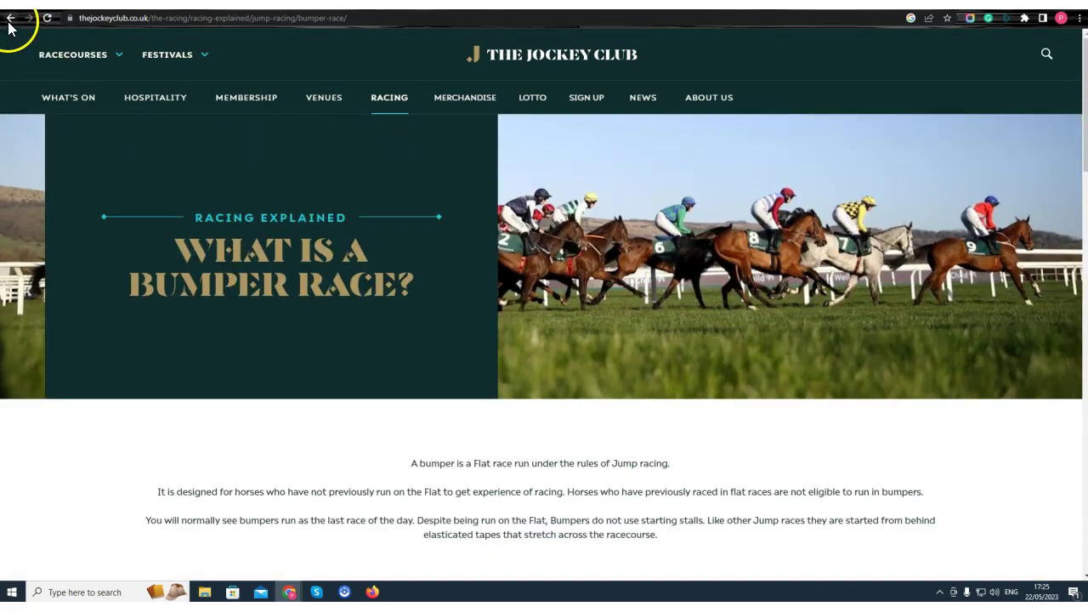
Return to the search results, open Racing Explained's "What is a bumper race?" page and highlight its whole article text.
click(11, 17)
scroll(204, 212, down, 3)
click(228, 285)
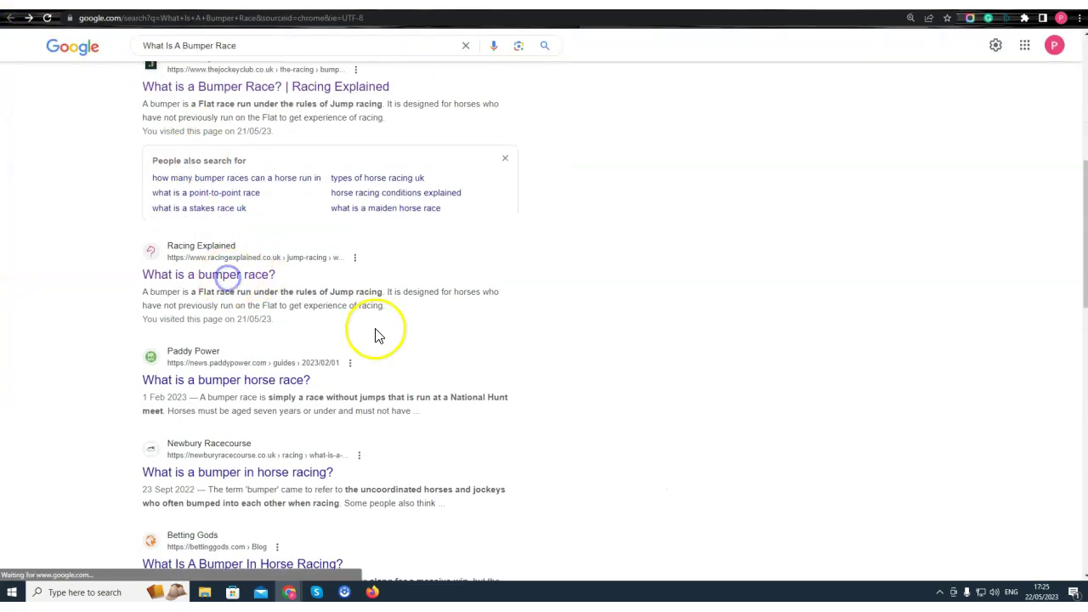
scroll(513, 319, down, 3)
drag(463, 415, 332, 182)
scroll(595, 255, down, 3)
click(679, 305)
scroll(733, 324, up, 2)
drag(774, 466, 298, 197)
click(400, 243)
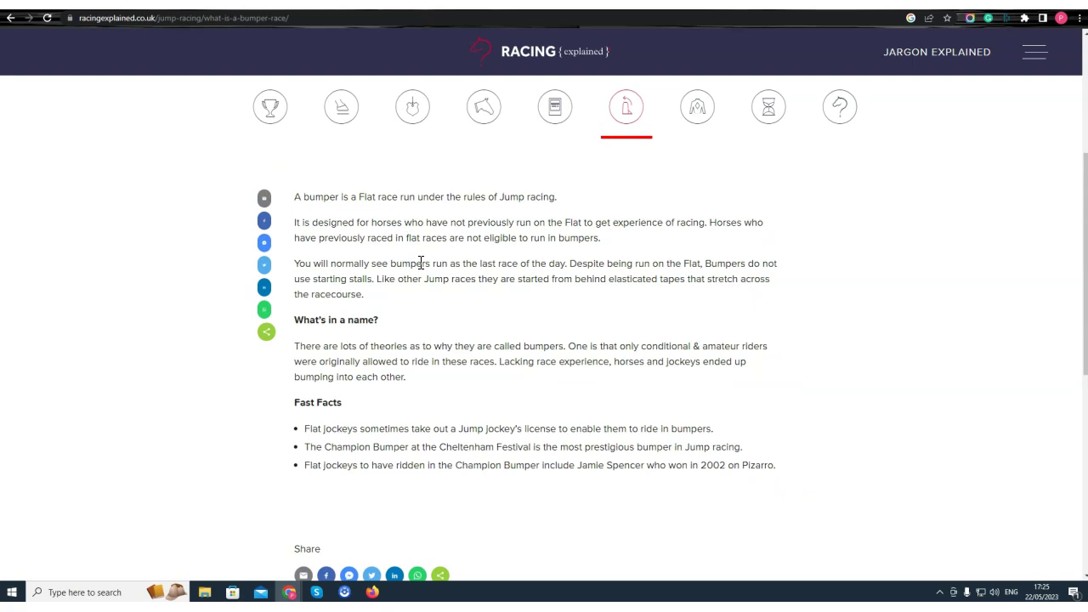
Switch to the published "What Is A Bumper Race?" post and skim its sections for comparison with the competing article.
click(525, 19)
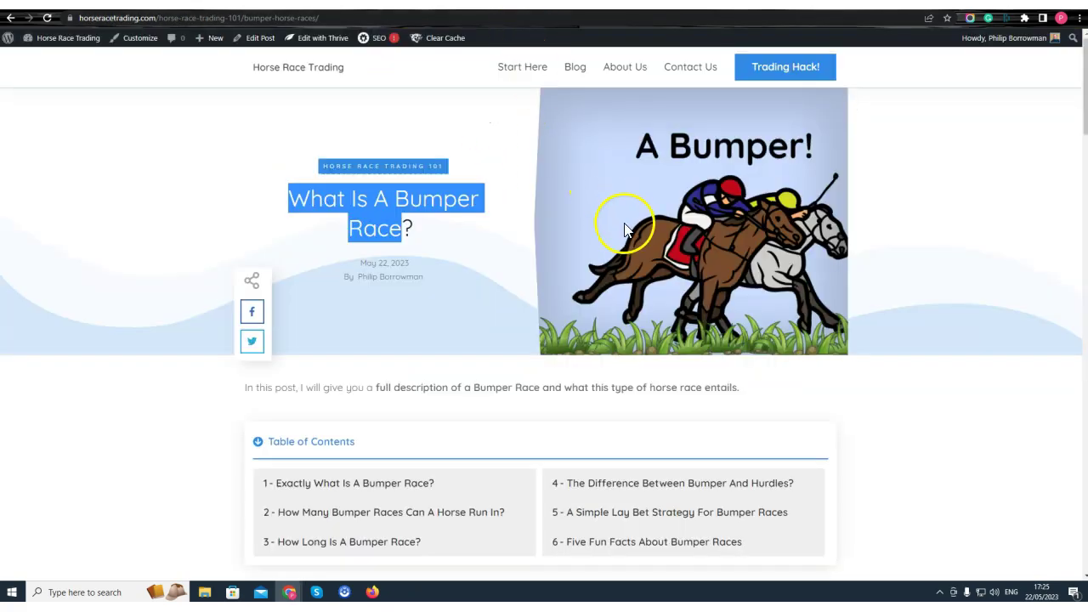
click(807, 393)
scroll(809, 163, down, 7)
scroll(520, 150, down, 5)
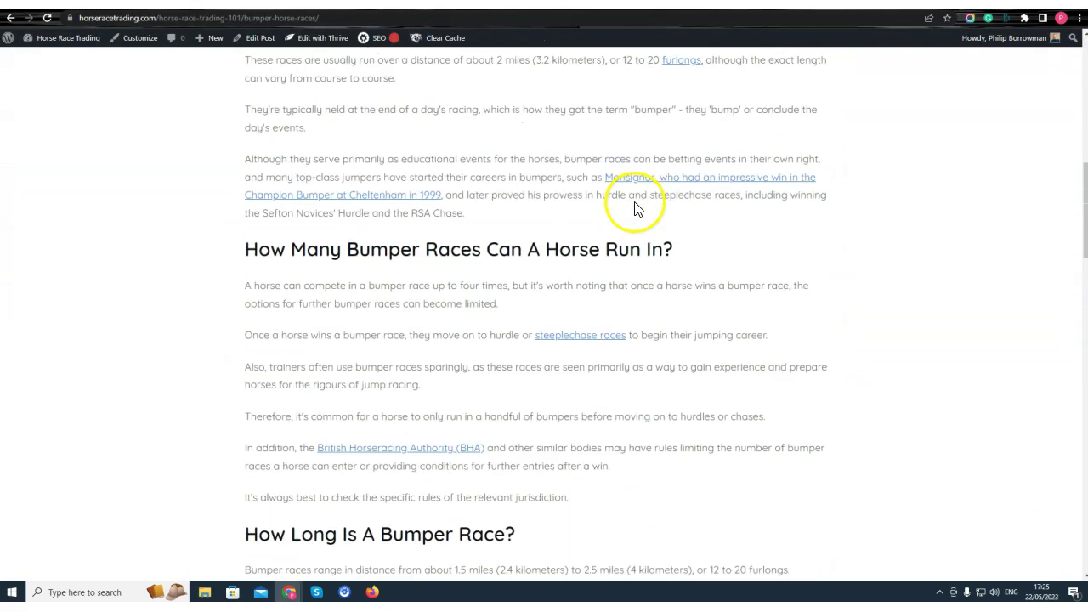
scroll(637, 200, down, 7)
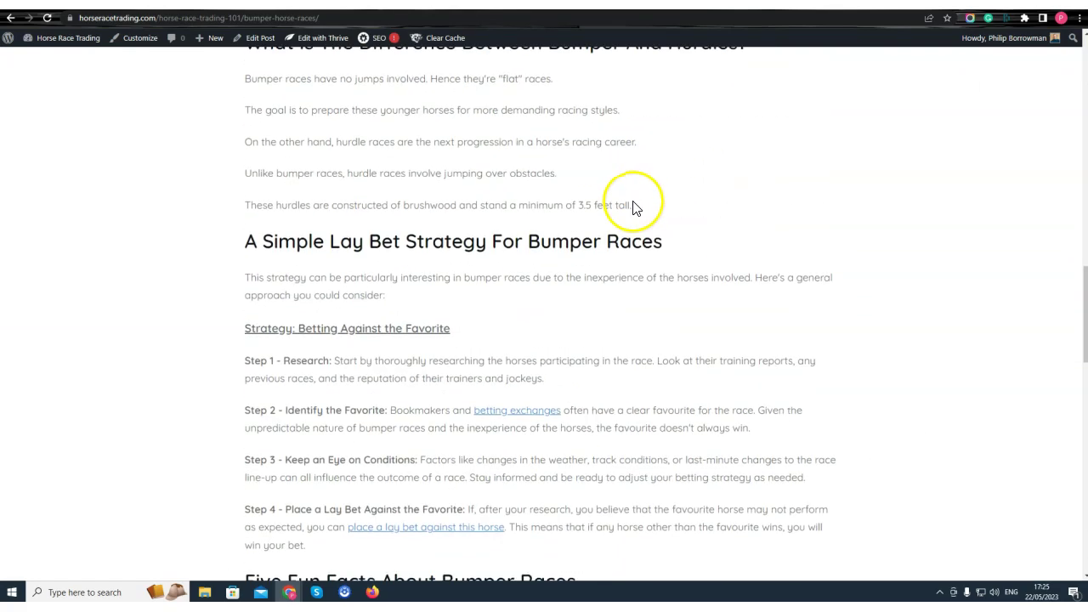
scroll(654, 245, up, 7)
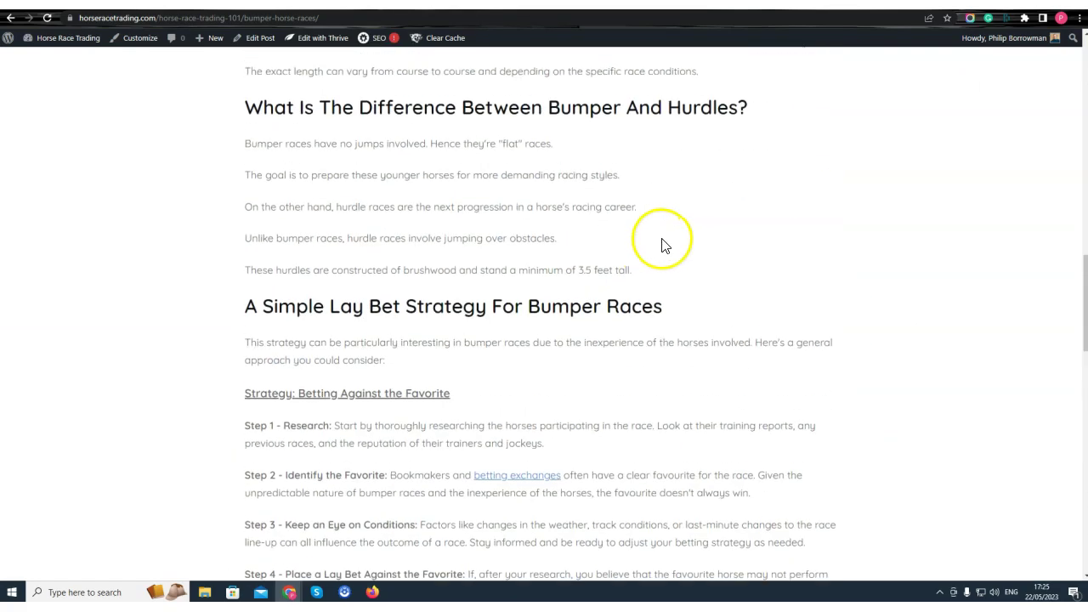
Examine the betting strategy section of the post and highlight its heading "A Simple Lay Bet Strategy For Bumper Races".
drag(670, 361, 328, 357)
scroll(335, 352, up, 1)
click(322, 393)
scroll(325, 394, down, 1)
drag(255, 299, 642, 308)
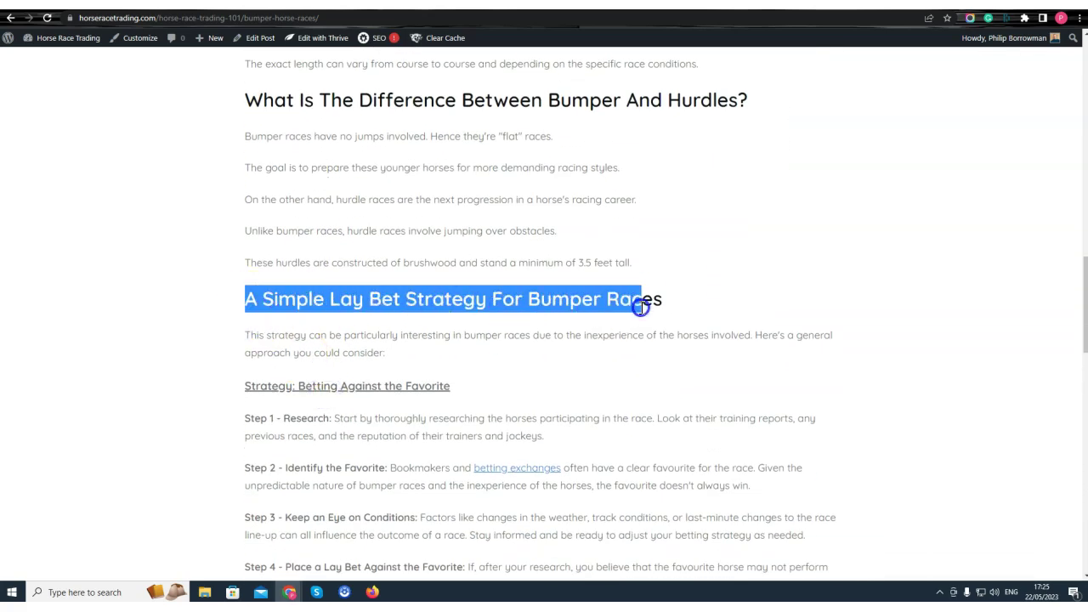
click(653, 306)
Highlight the post's heading "What Is The Difference Between Bumper And Hurdles?".
scroll(328, 286, up, 2)
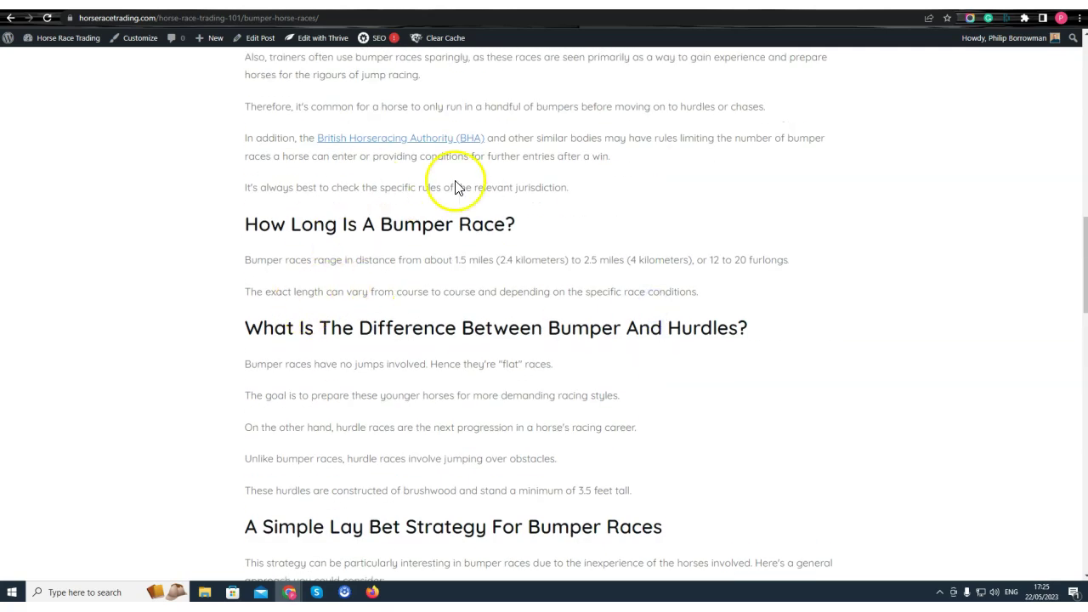
scroll(450, 281, up, 1)
drag(247, 385, 772, 384)
Return to the Google results for "What Is A Bumper Race" and highlight the "People also ask" heading.
key(ctrl+Tab)
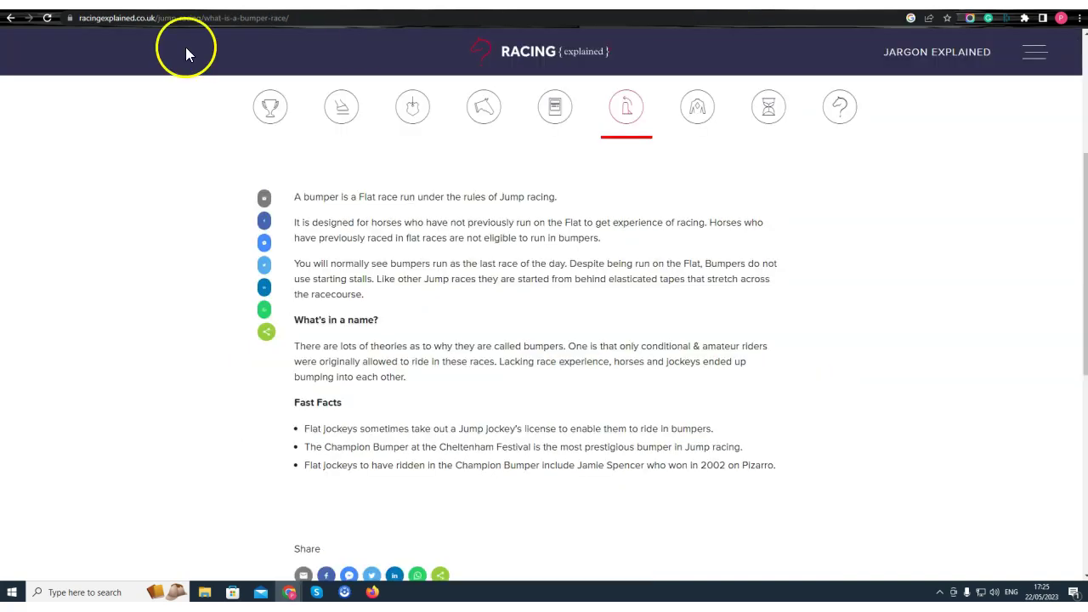
click(11, 17)
scroll(392, 228, up, 8)
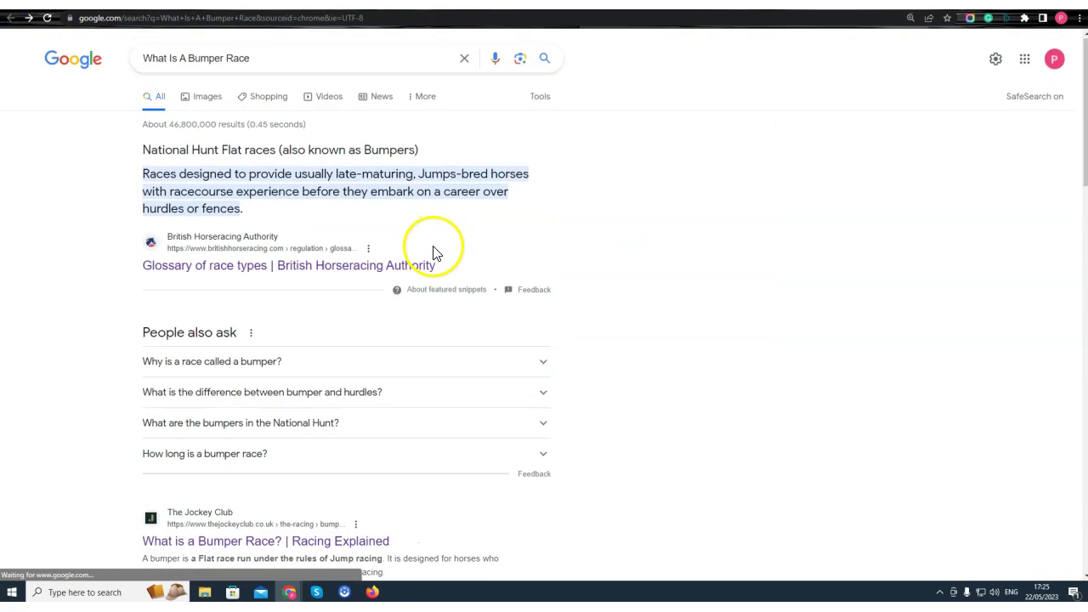
scroll(372, 397, down, 1)
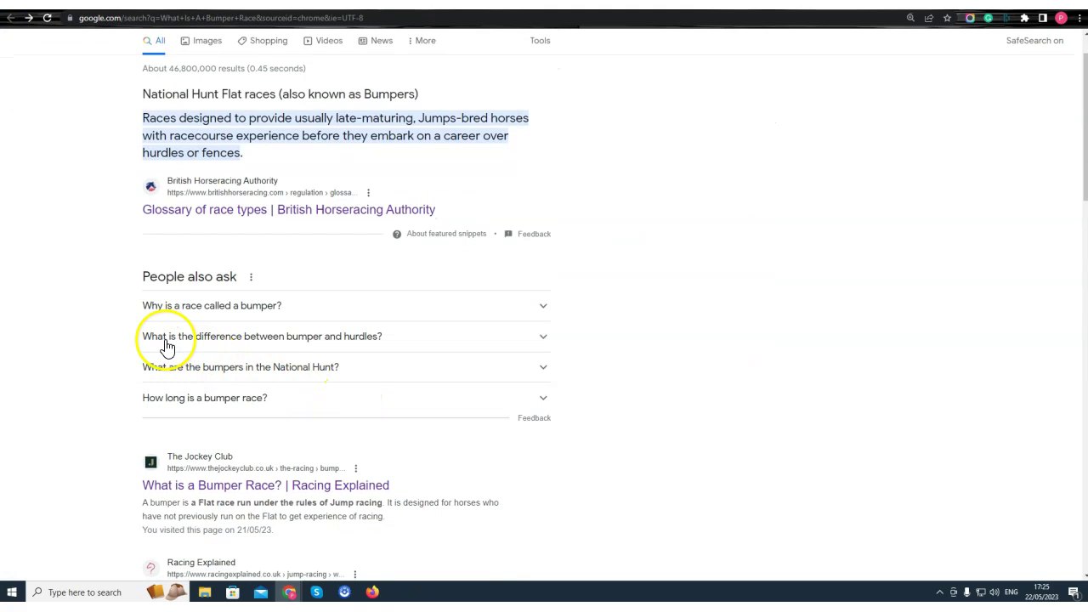
click(145, 274)
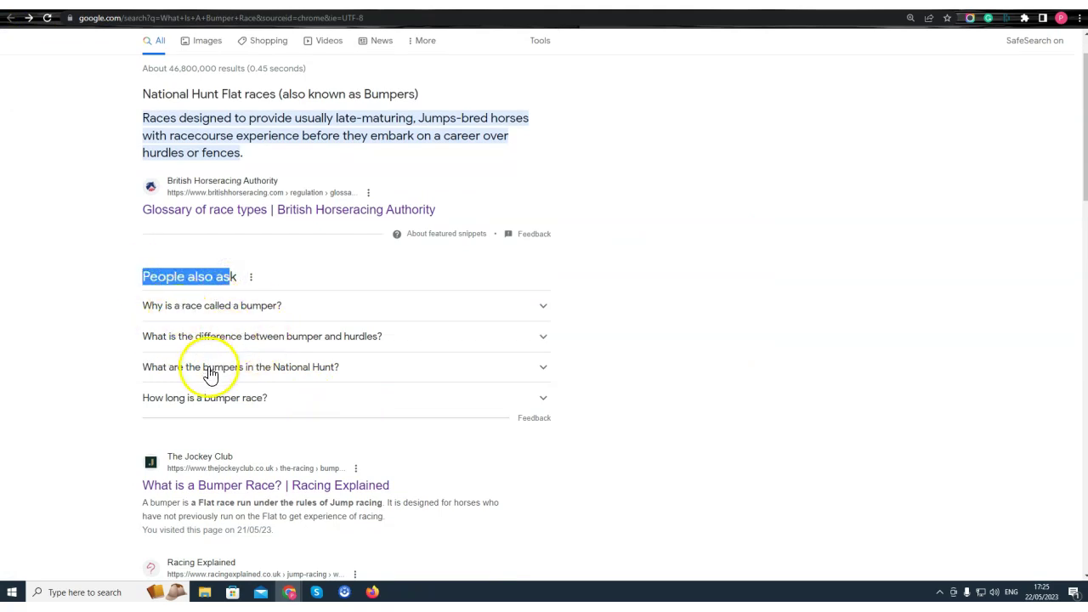
Highlight the post's race length and bumper-versus-hurdles headings and compare them with Google's "People also ask" questions.
key(ctrl+Tab)
drag(288, 287, 481, 289)
drag(263, 387, 701, 387)
key(ctrl+Tab)
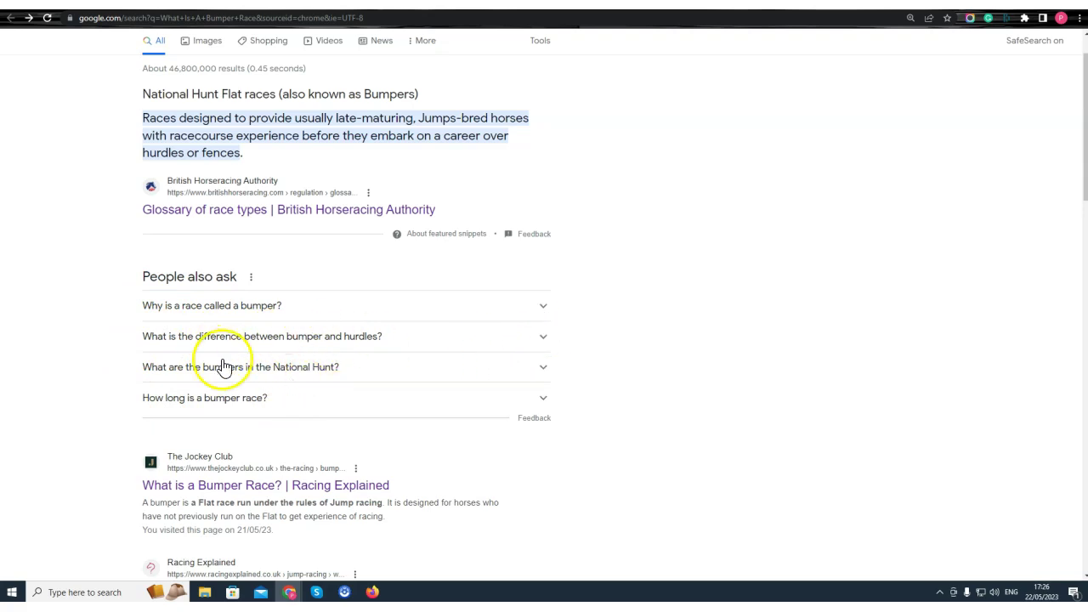
scroll(590, 357, up, 1)
triple_click(679, 301)
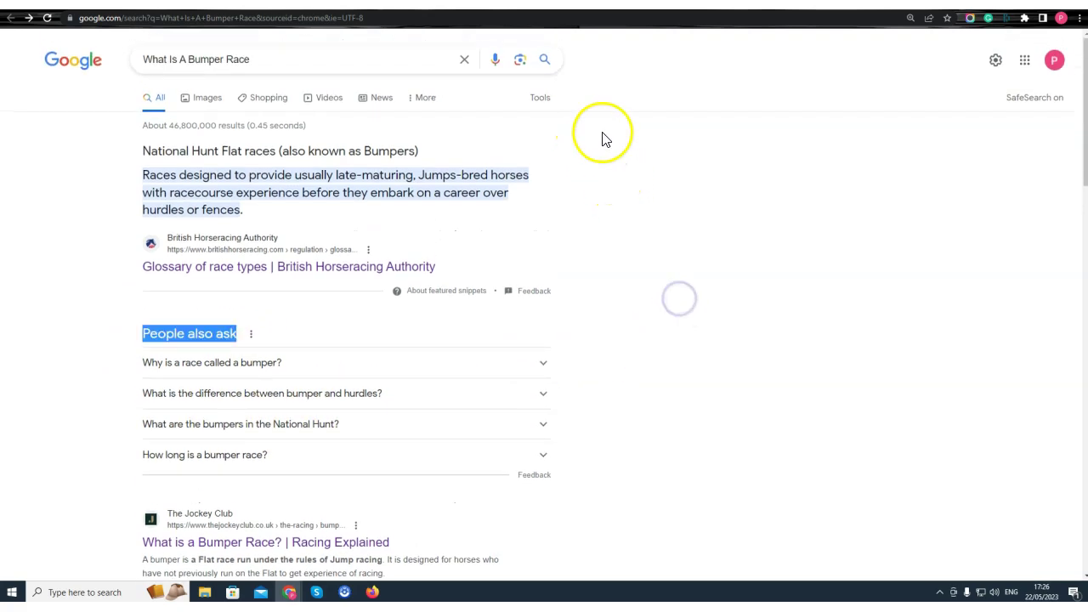
click(665, 160)
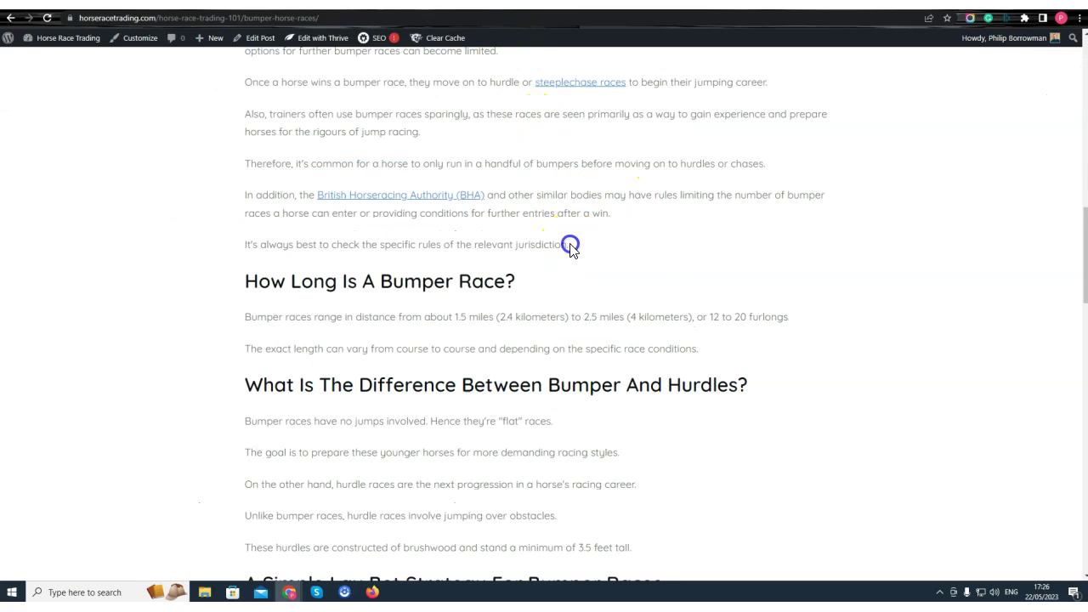
Copy the bumper race post's URL and inspect it in Google Search Console.
scroll(624, 255, up, 10)
scroll(644, 272, up, 4)
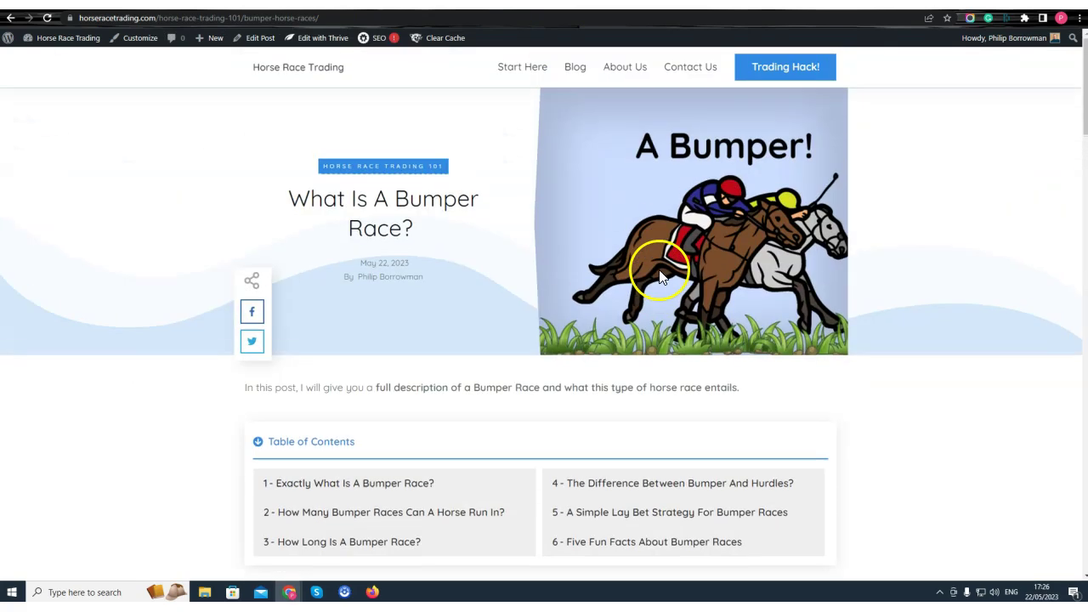
click(324, 19)
key(ctrl+c)
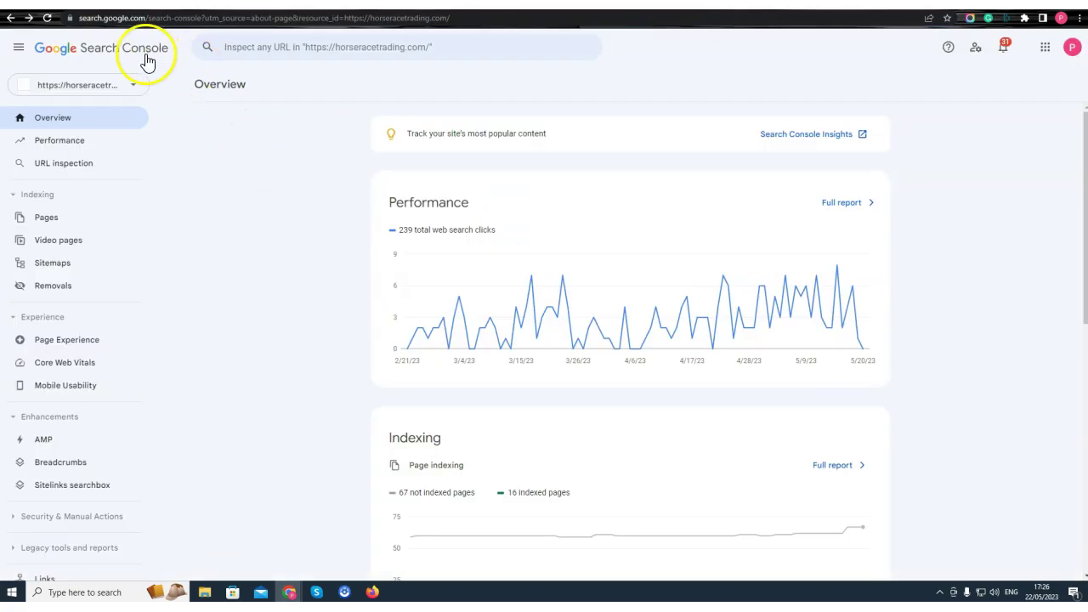
click(259, 47)
key(ctrl+v)
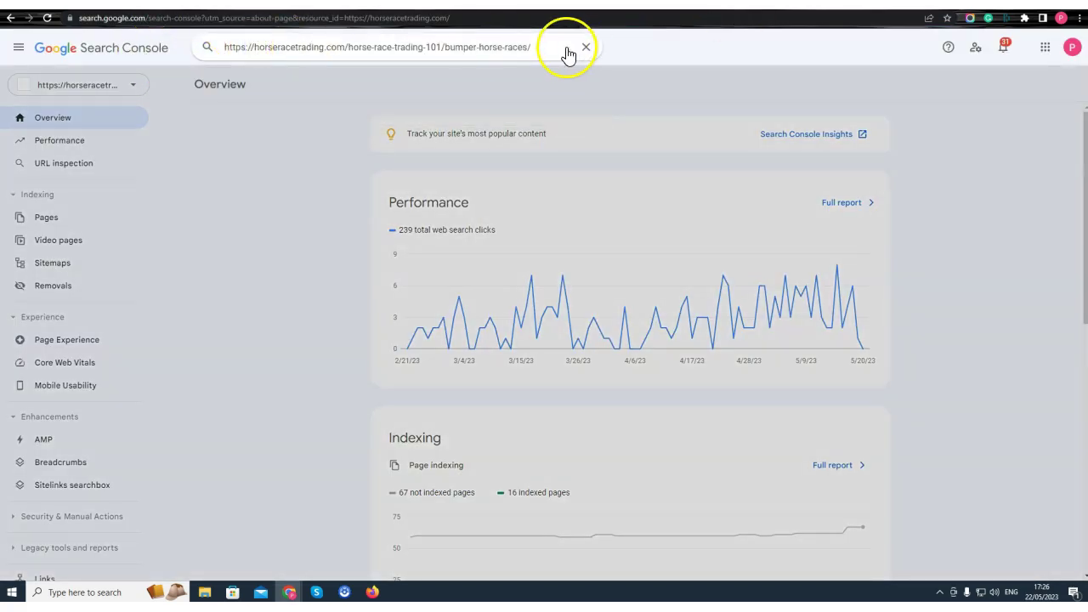
key(Return)
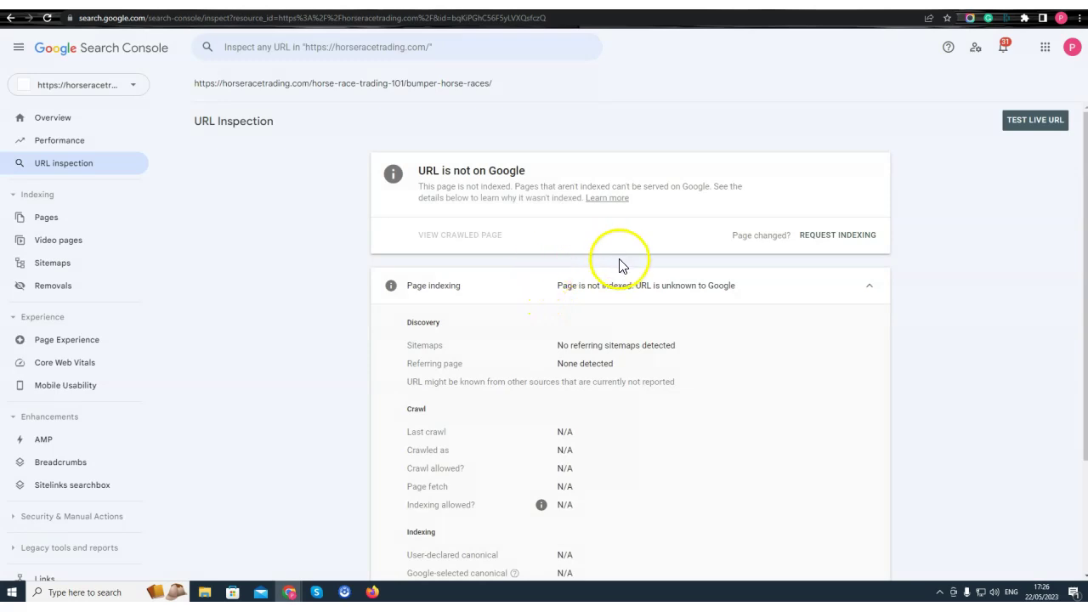
Request indexing for the bumper-horse-races URL, highlight the explanation in the response dialog and open the live test.
click(849, 238)
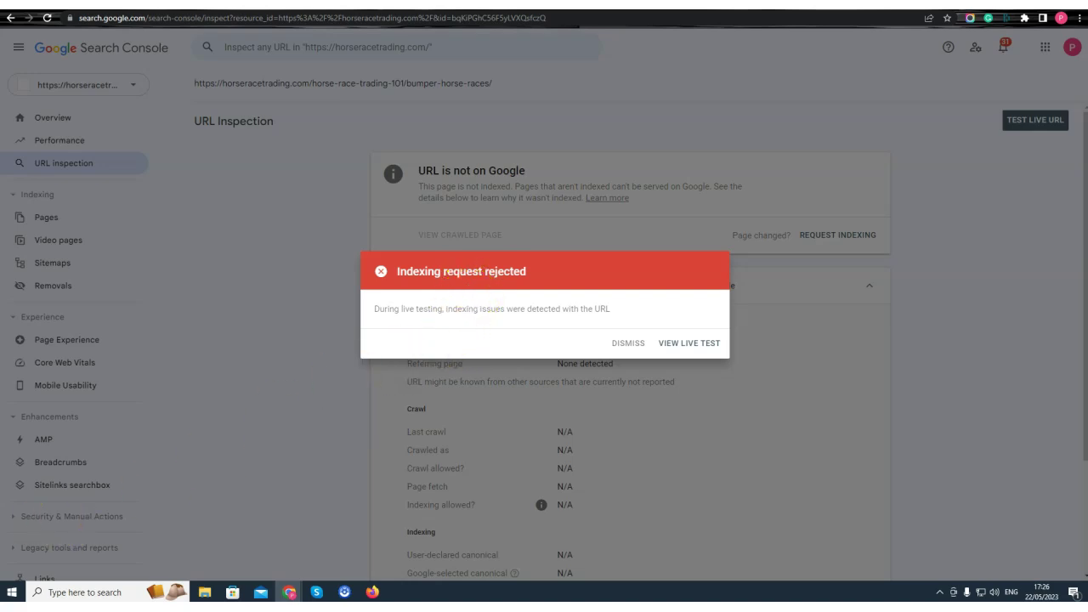
drag(375, 308, 428, 312)
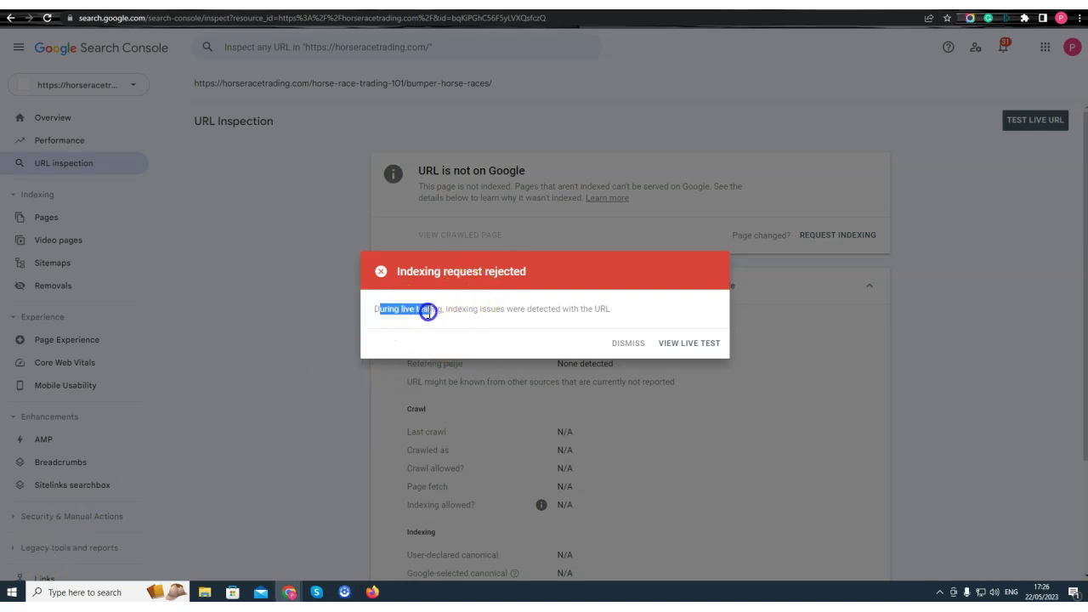
click(587, 302)
click(707, 344)
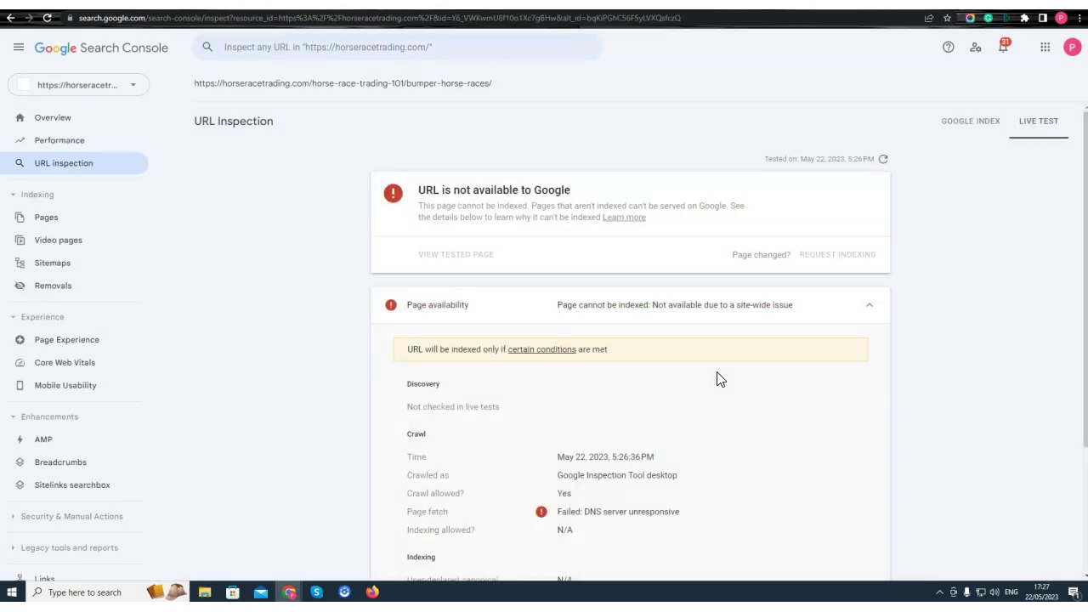
Review the live test's page availability details and highlight the page fetch result.
scroll(587, 426, down, 1)
drag(557, 397, 676, 398)
double_click(667, 397)
scroll(680, 408, down, 1)
Return to the published bumper race post and clear the cache of this page only.
click(696, 334)
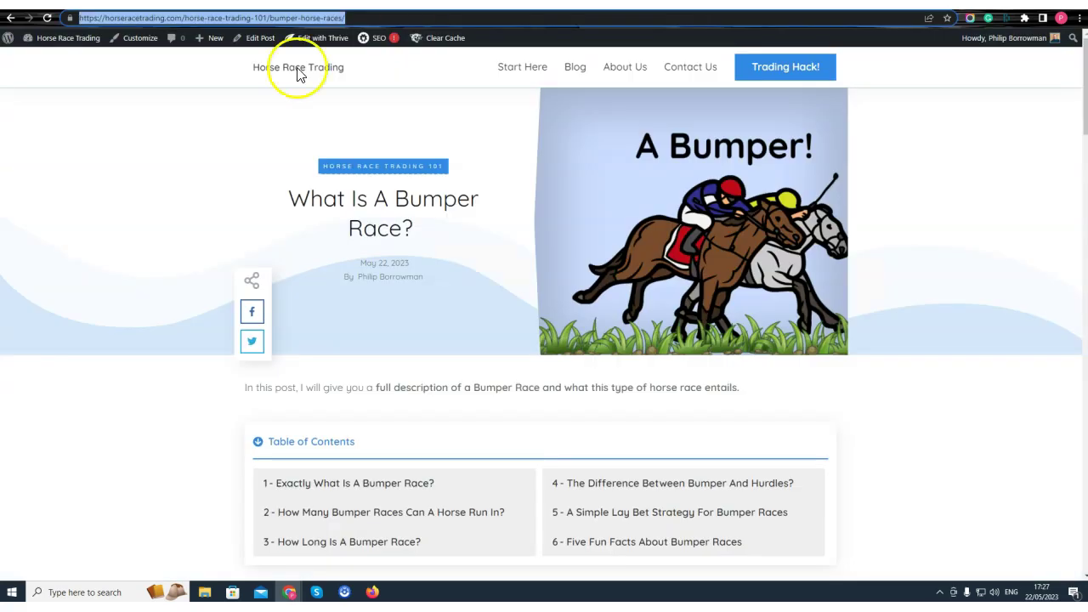
click(448, 41)
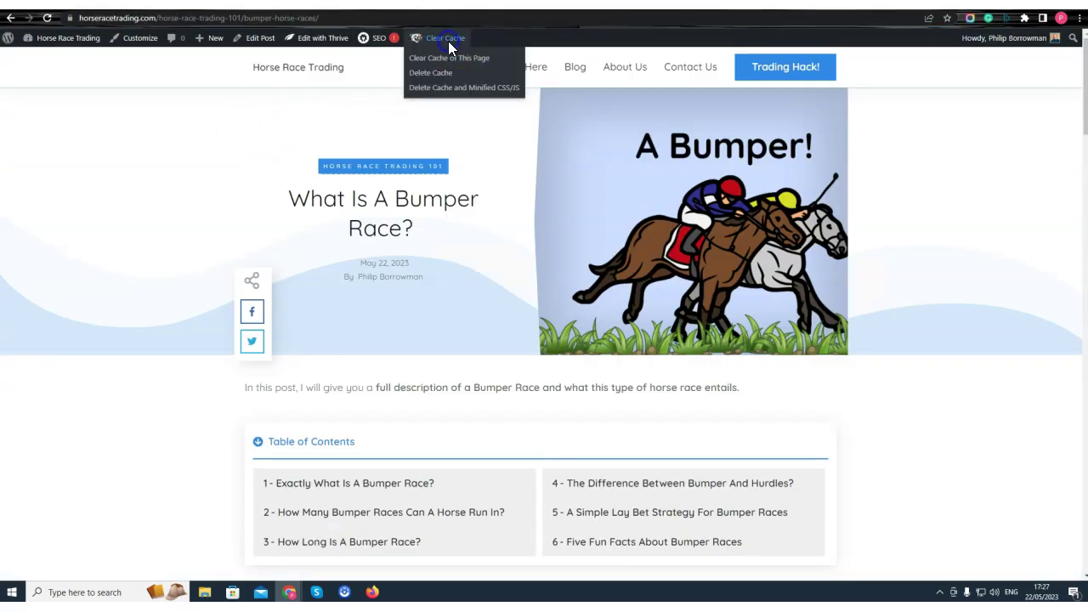
click(455, 57)
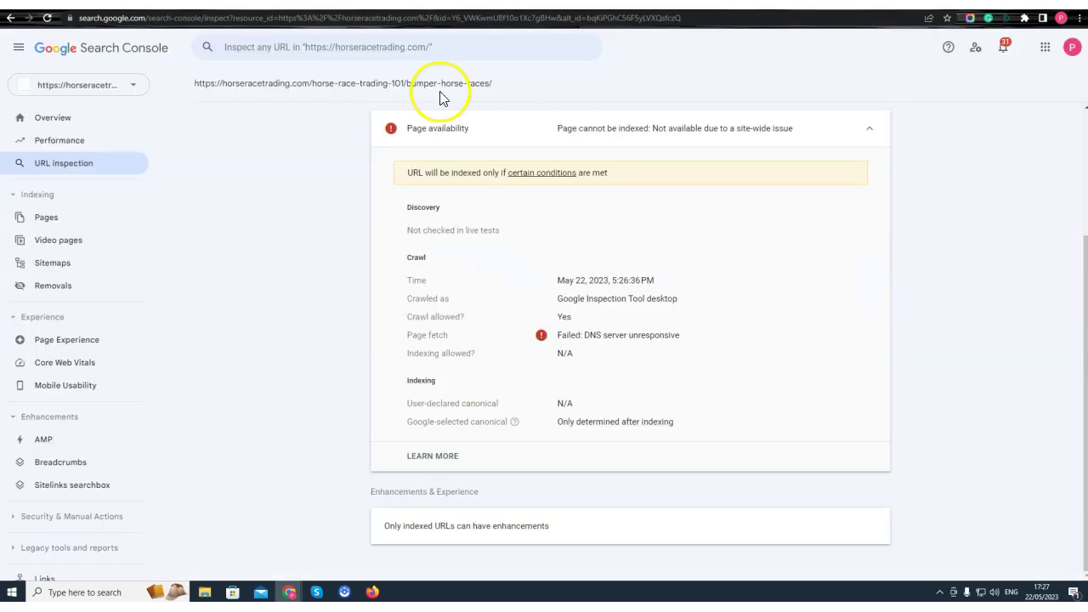
Inspect the bumper-horse-races URL in Search Console again, repeat the indexing request and open the new live test.
click(412, 47)
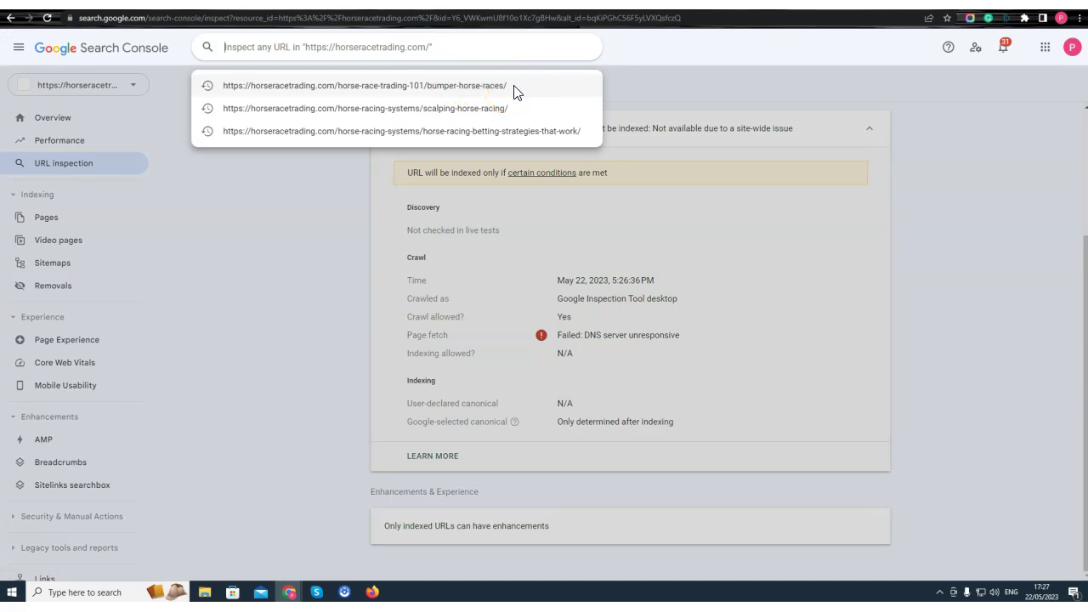
click(516, 89)
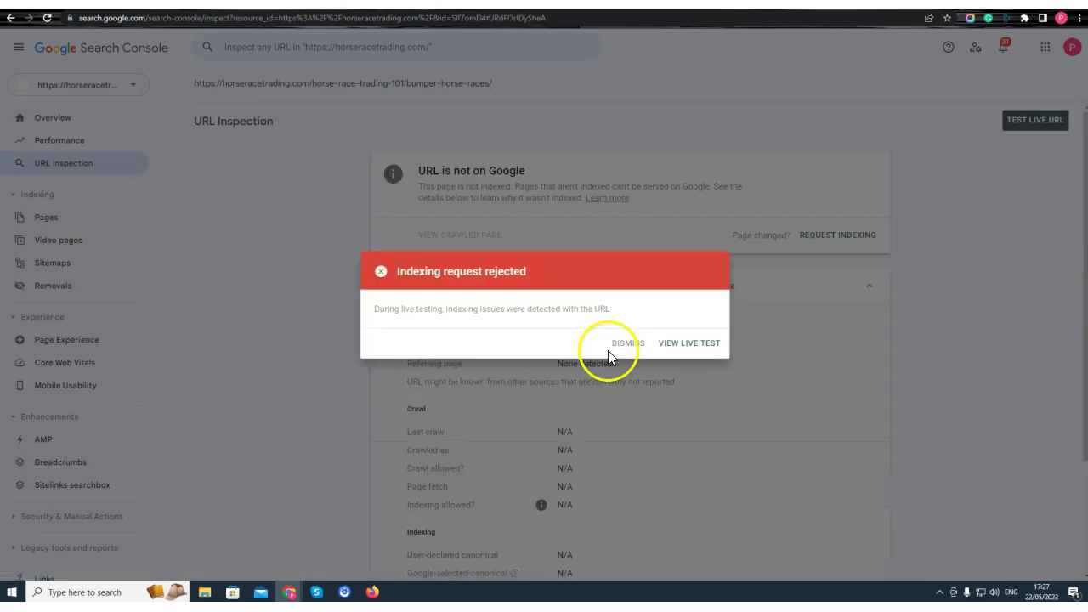
drag(626, 314, 384, 321)
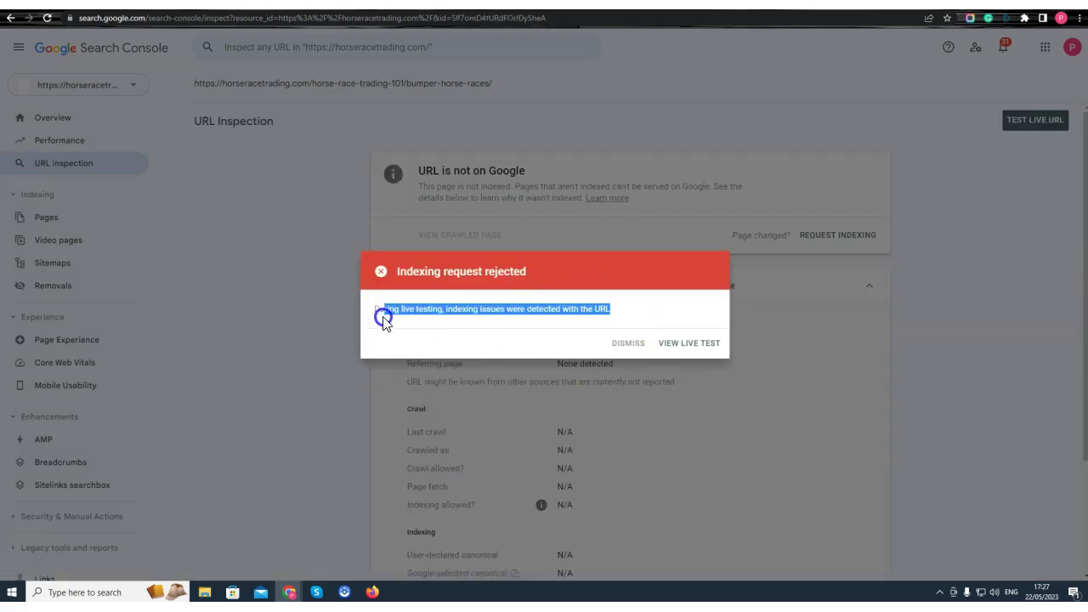
click(691, 342)
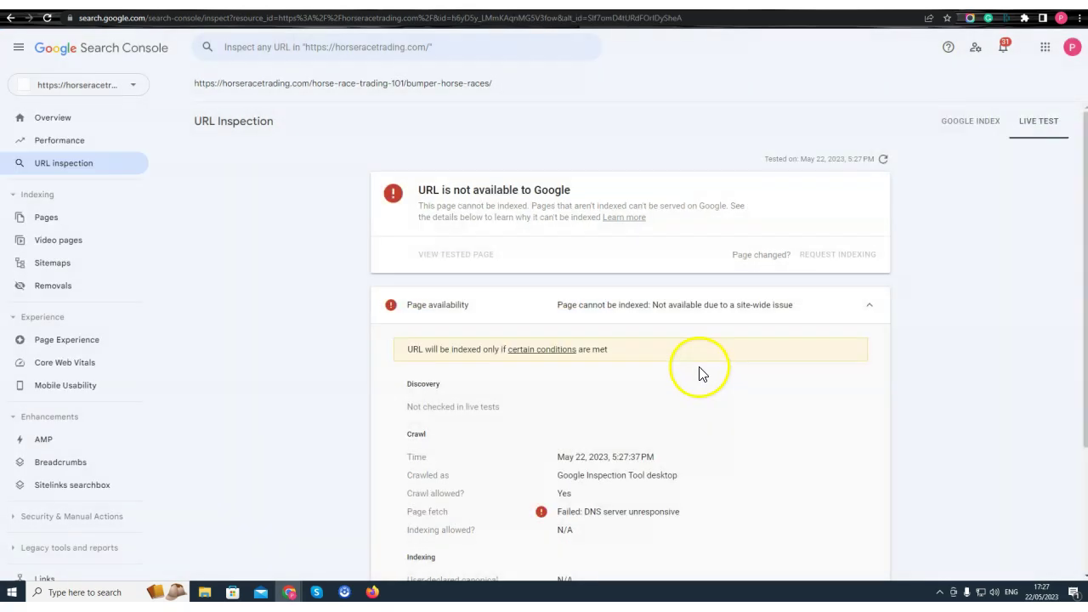
Check the "certain conditions" link and the page fetch and availability details of the new live test.
click(544, 349)
key(alt+Left)
scroll(756, 252, down, 2)
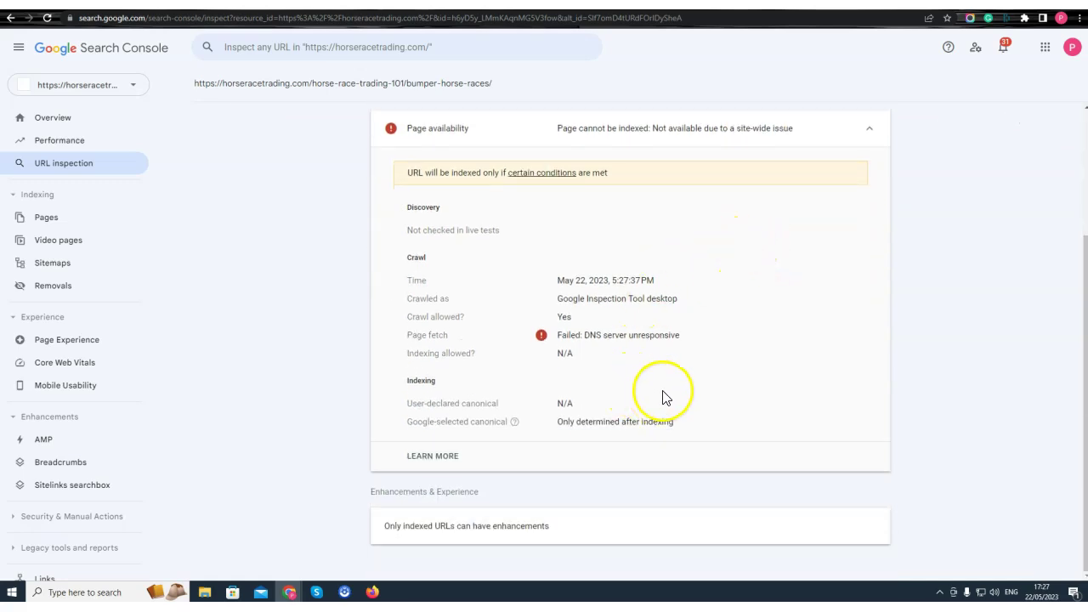
click(564, 337)
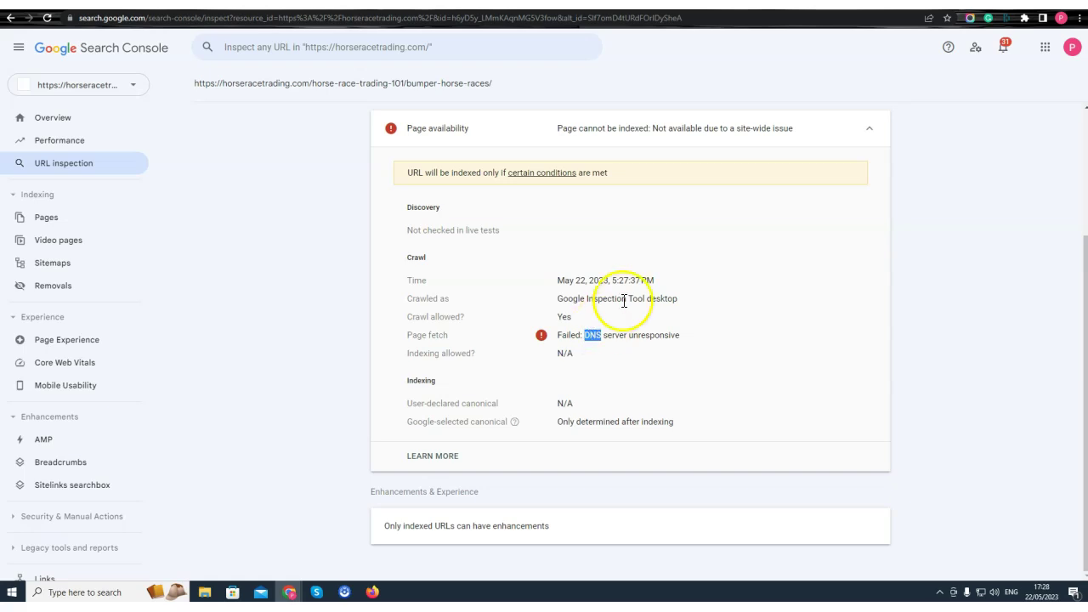
scroll(624, 301, up, 2)
click(655, 310)
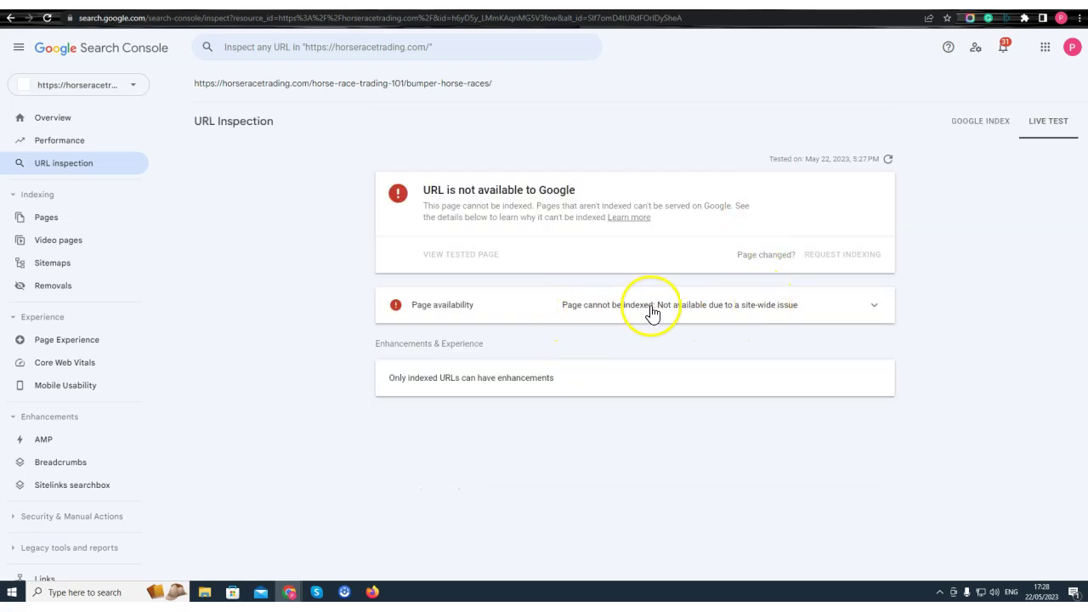
click(778, 314)
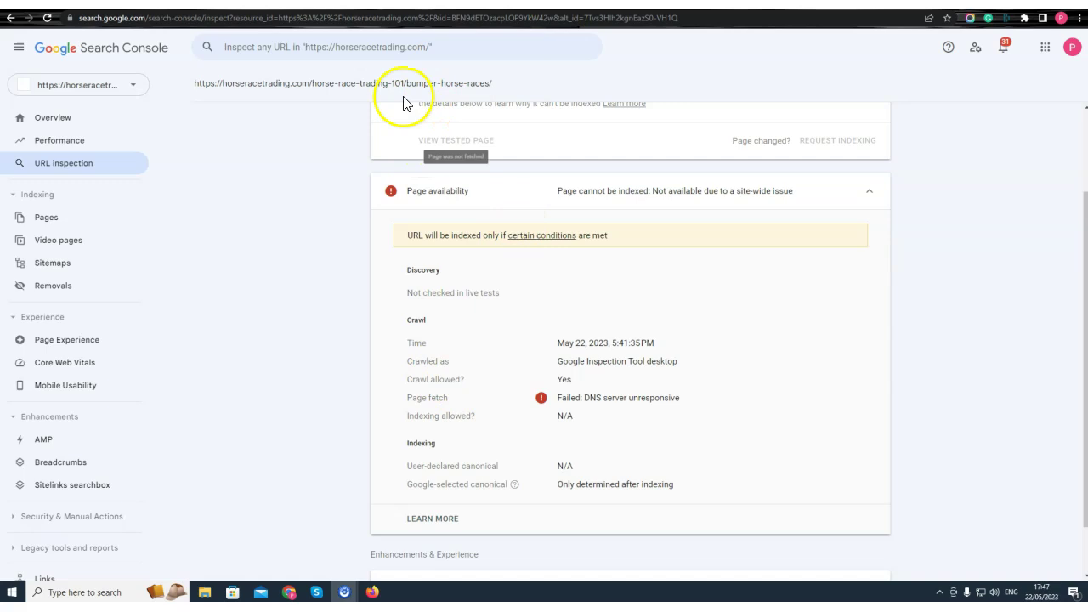
Review the bumper race post's AIOSEO title, meta description and SEO checks in the WordPress editor.
key(ctrl+Tab)
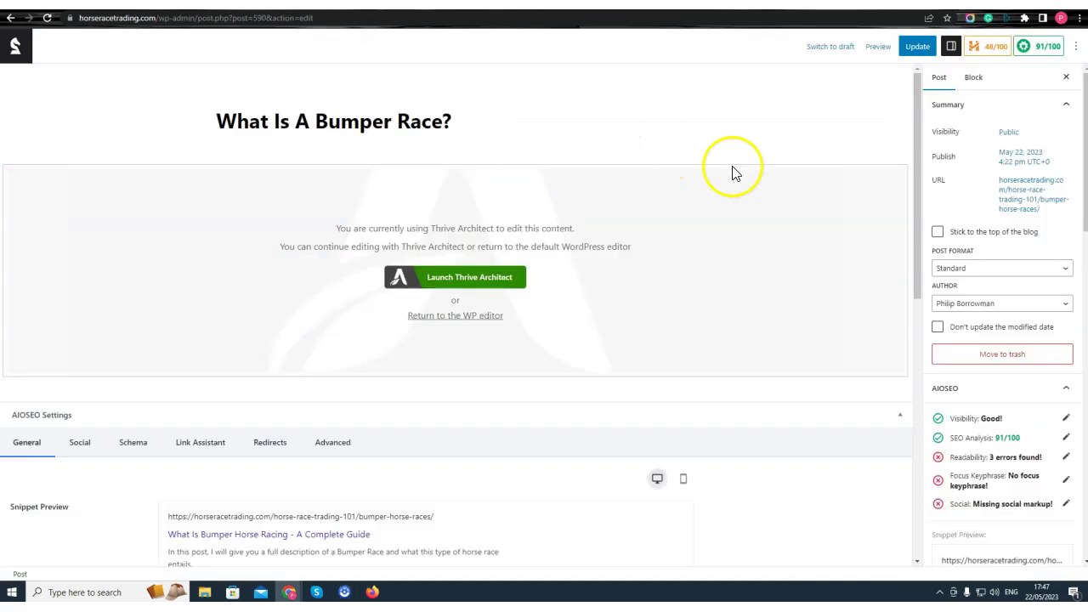
scroll(712, 283, down, 2)
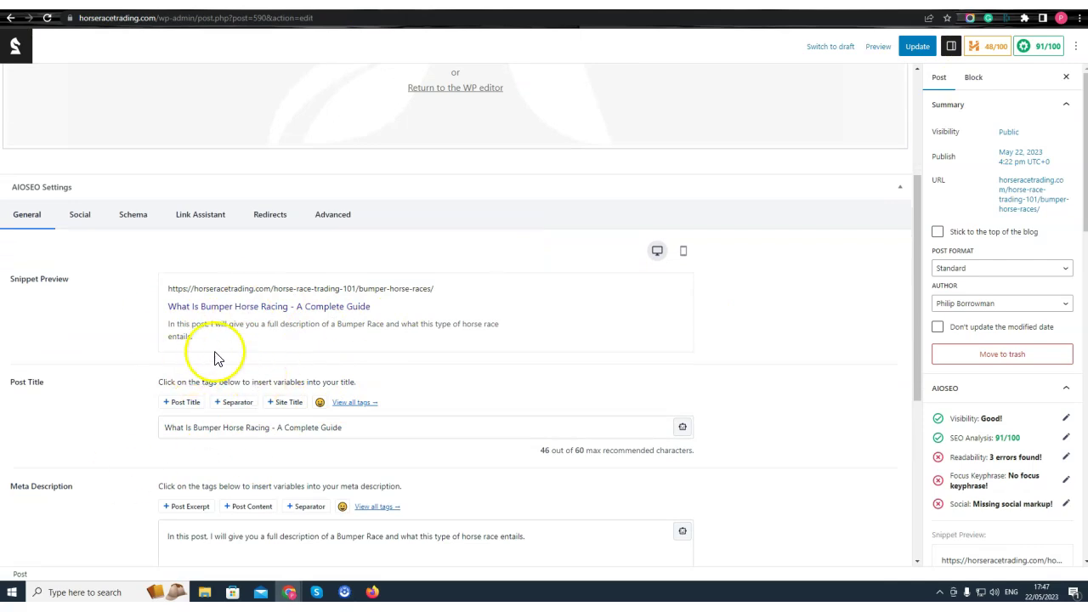
scroll(339, 317, down, 1)
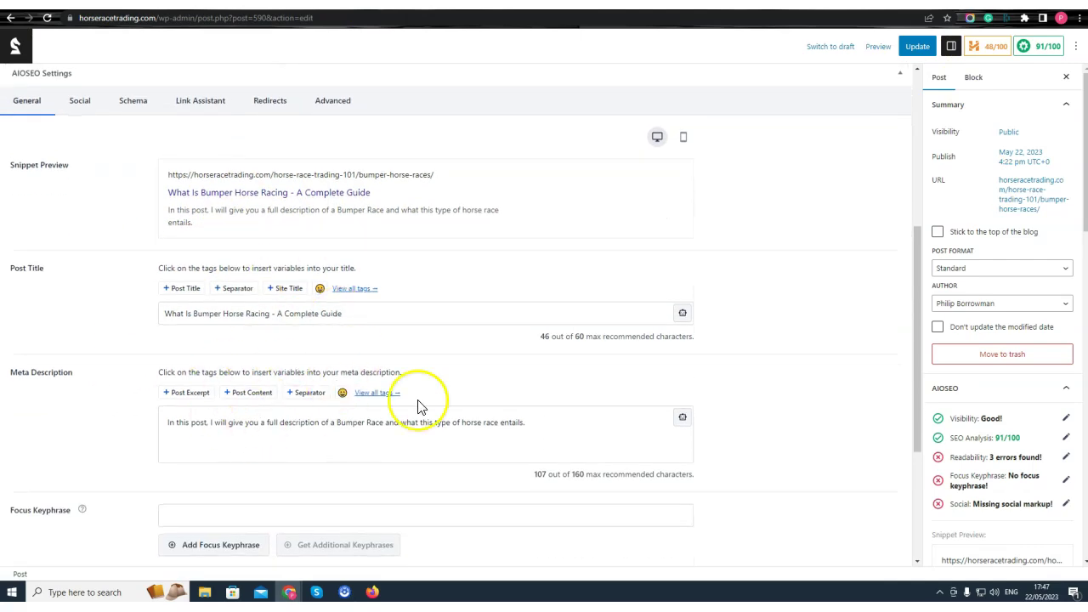
drag(298, 313, 343, 314)
click(345, 314)
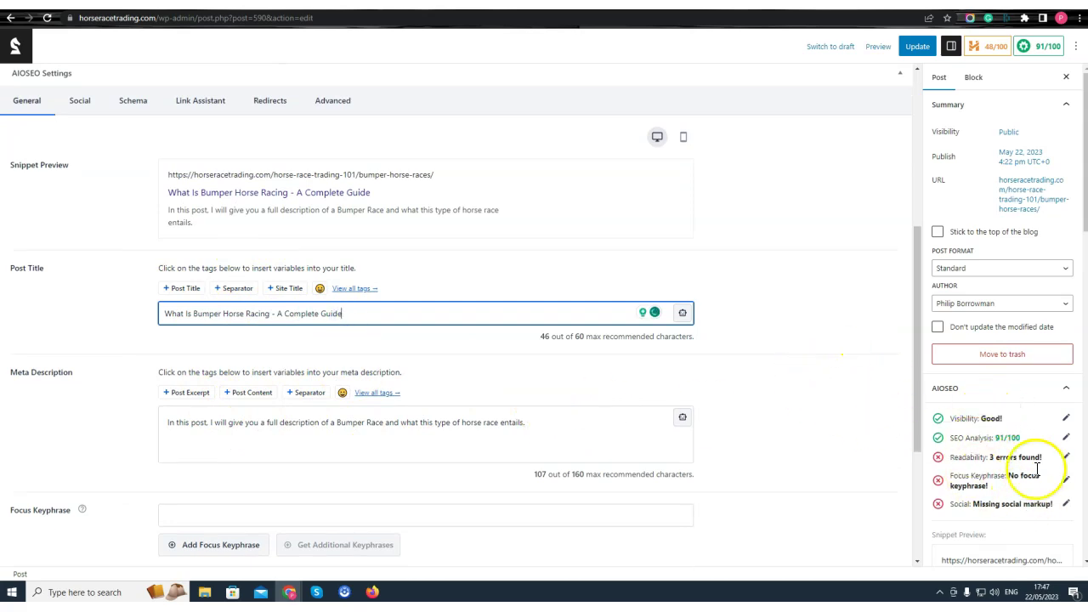
scroll(948, 459, down, 2)
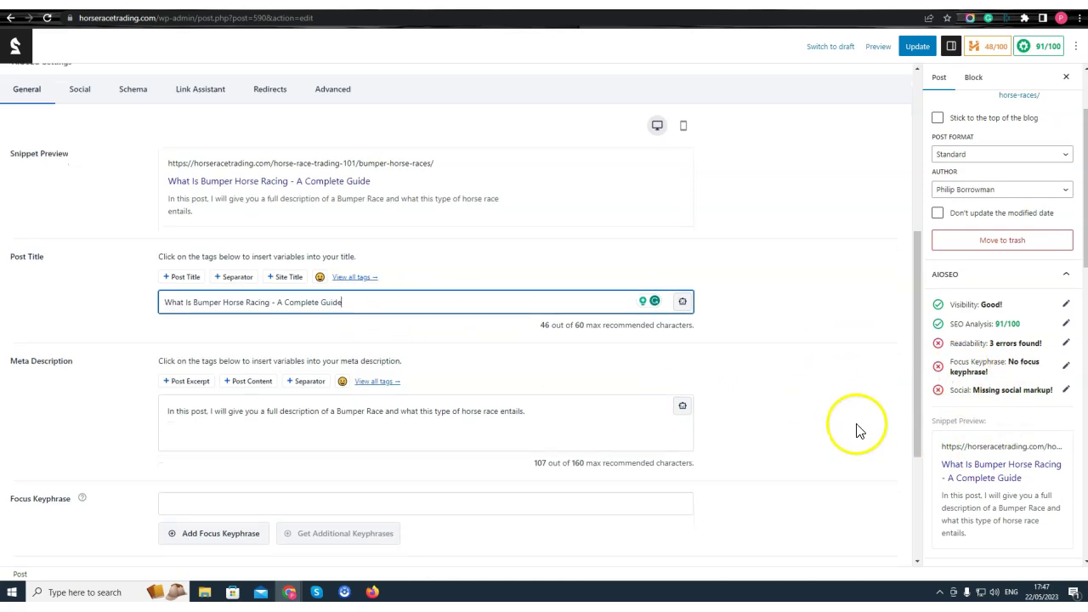
scroll(791, 430, up, 4)
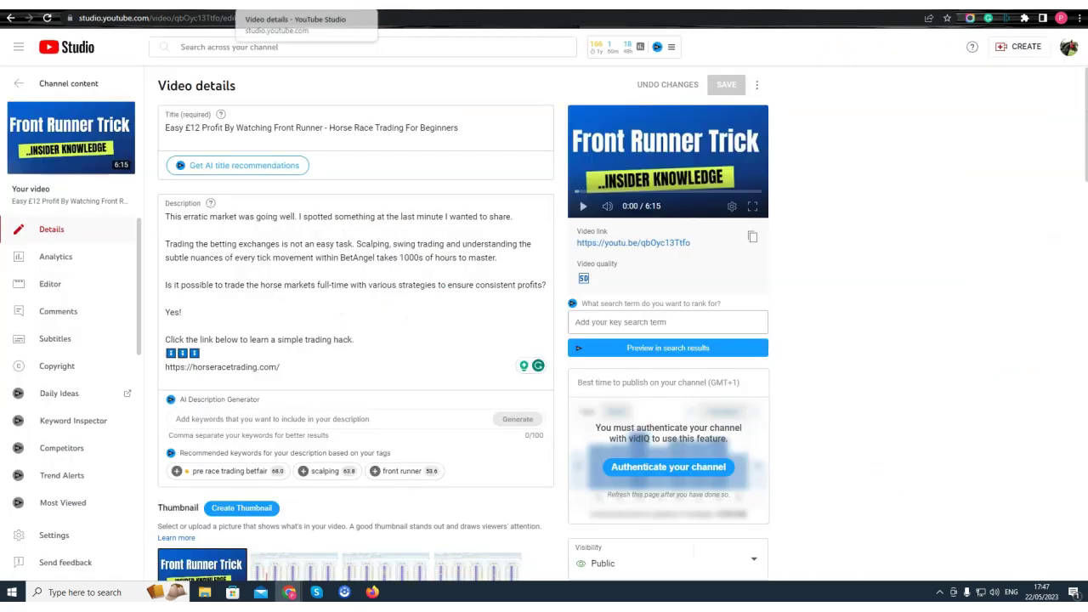
Return to the published bumper race post, go to the site's homepage and read its introductory text.
click(247, 4)
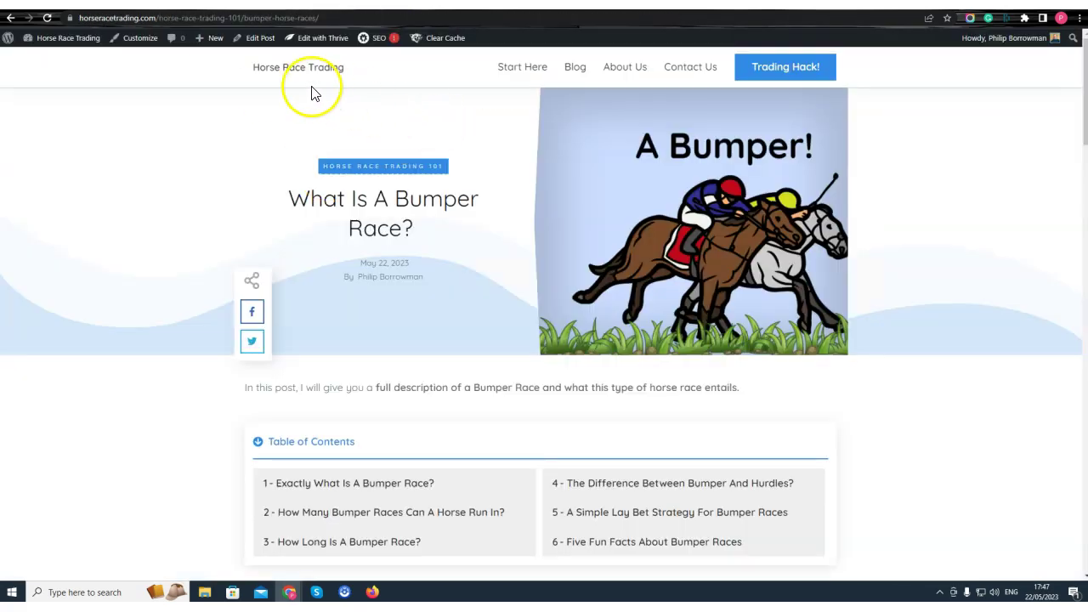
click(305, 73)
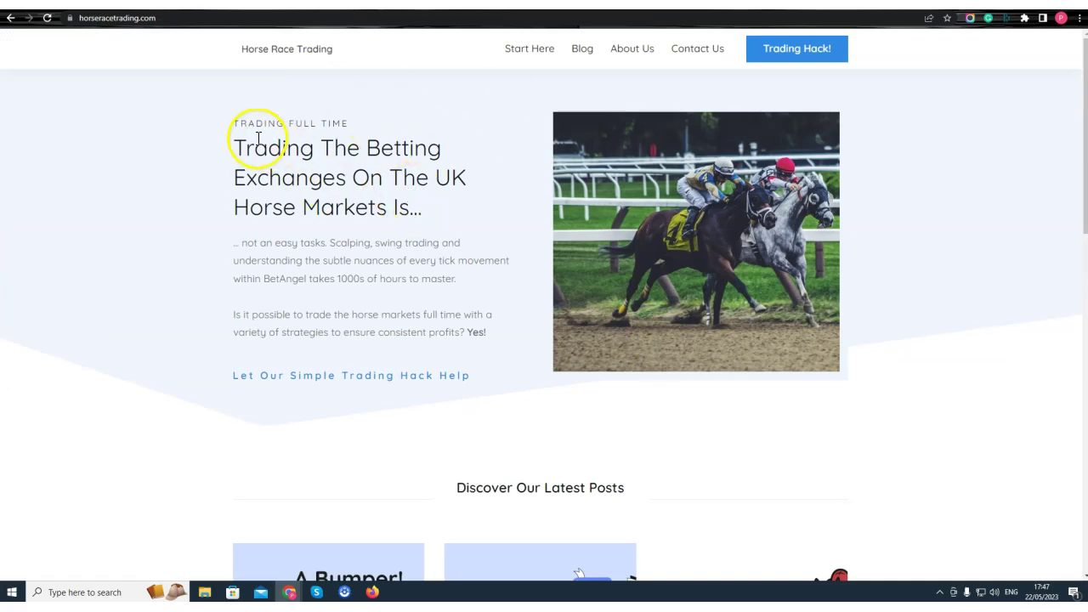
drag(236, 124, 457, 330)
click(458, 330)
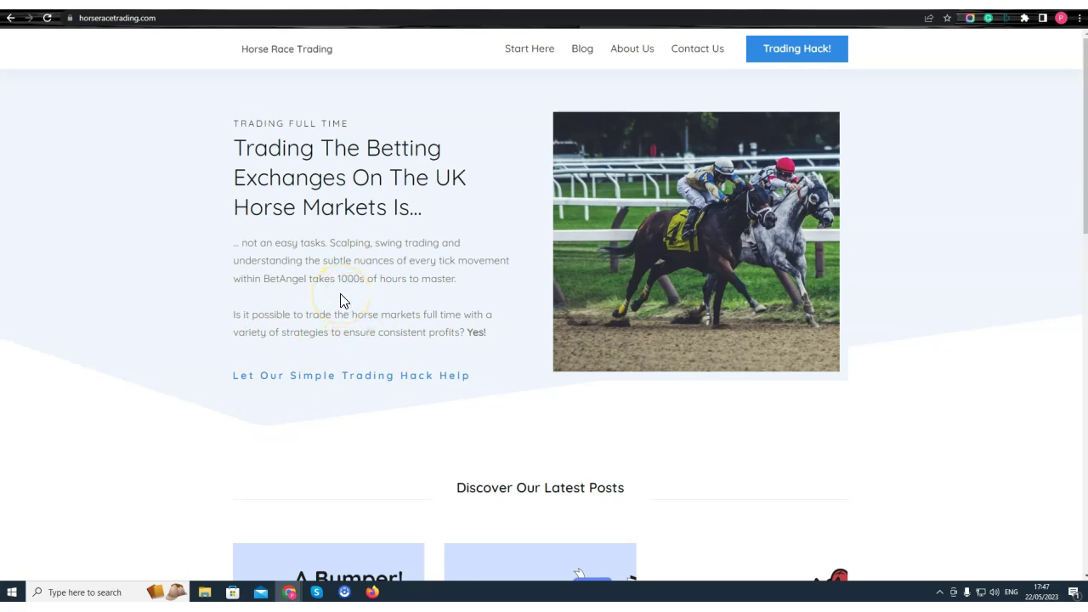
drag(232, 120, 293, 148)
click(295, 149)
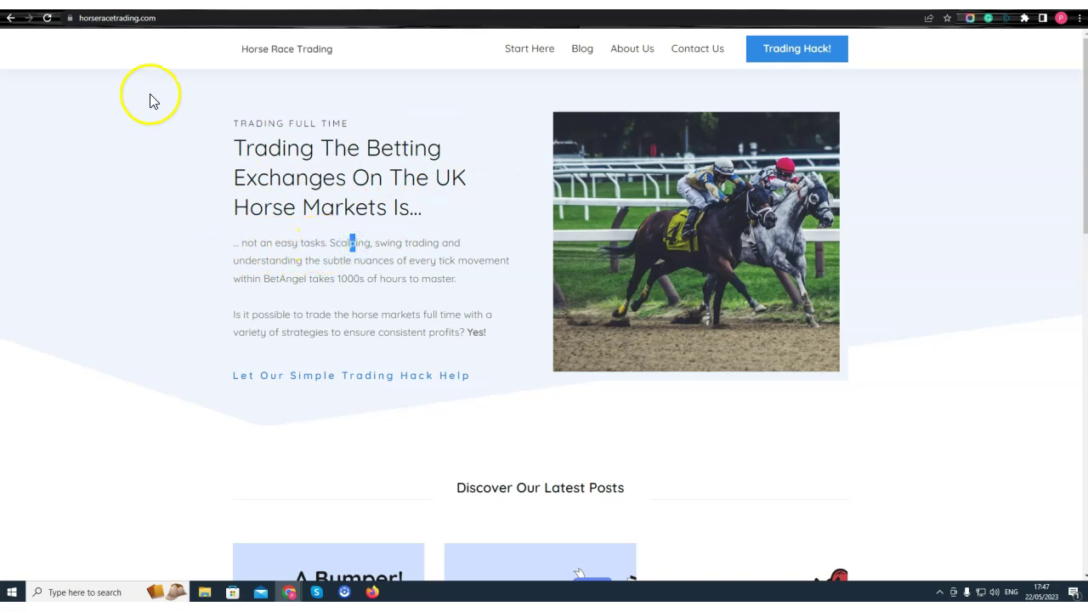
Open the horseracetrading.com WordPress dashboard through the /admin address.
click(180, 21)
click(180, 21)
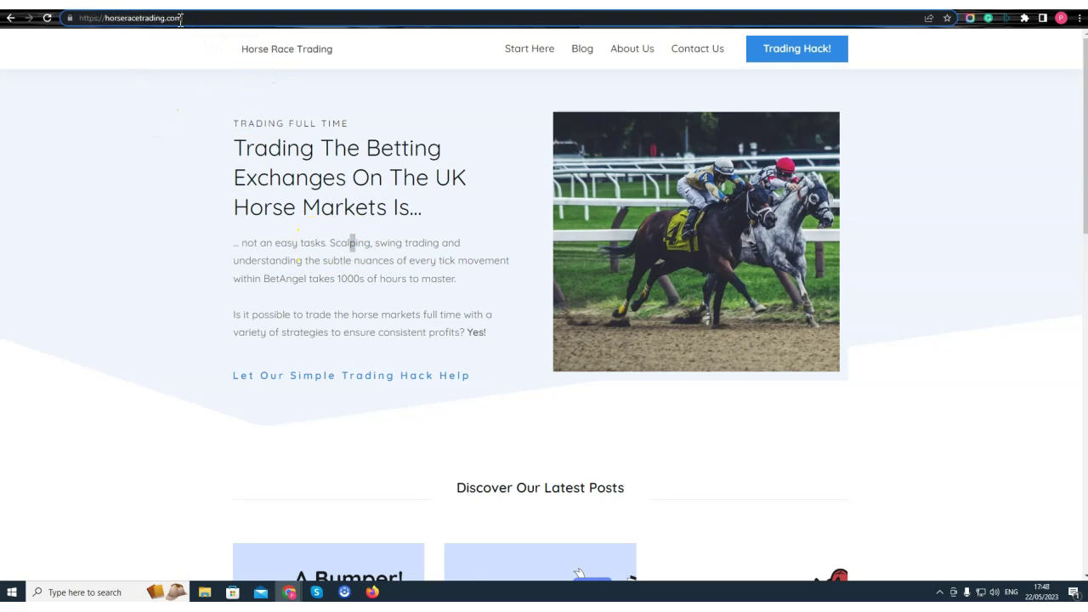
text(/admin)
key(Return)
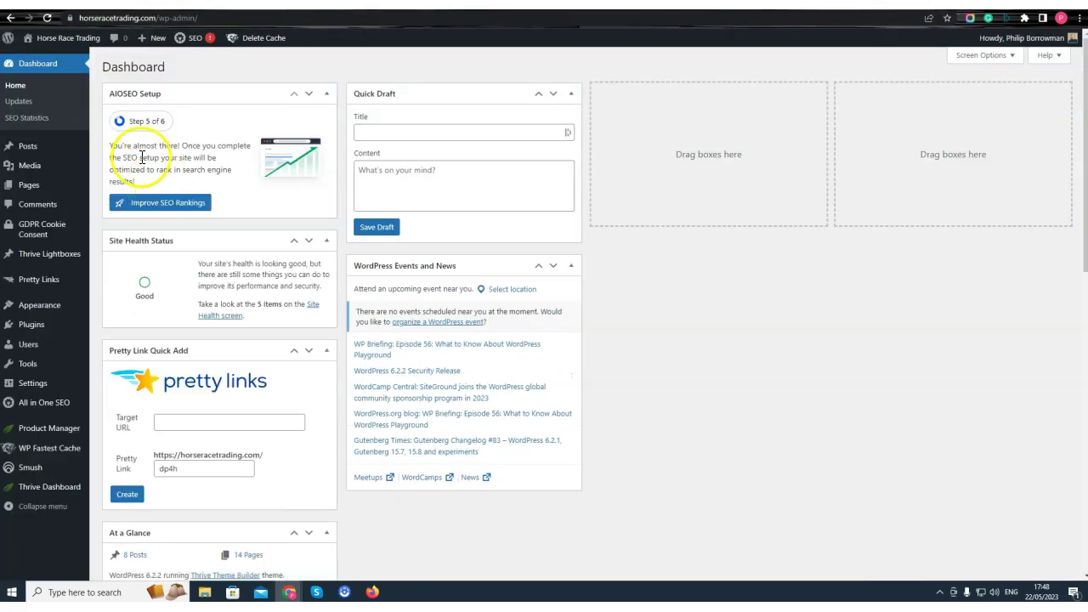
Find the Homepage front page in the site's page list and open it for editing in Thrive Architect.
mouse_move(70, 38)
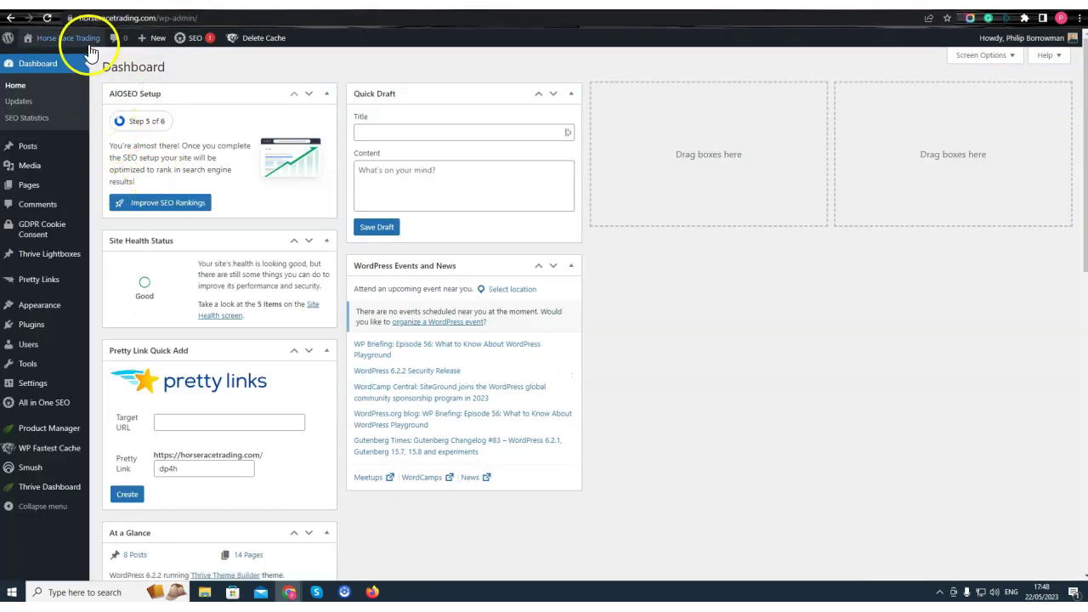
click(61, 60)
key(alt+Left)
click(130, 189)
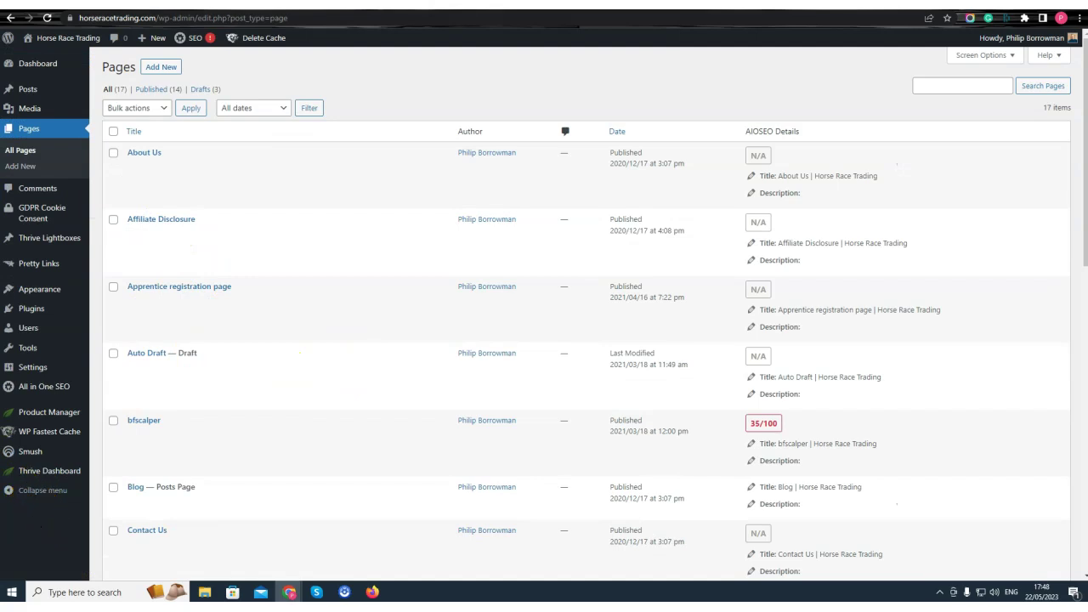
scroll(323, 425, down, 6)
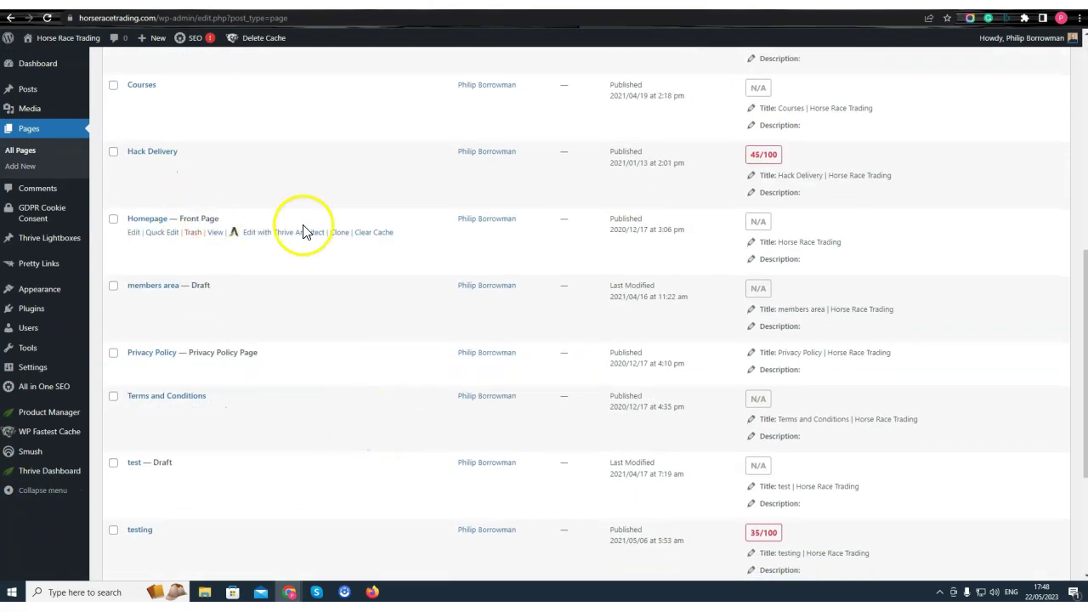
click(279, 233)
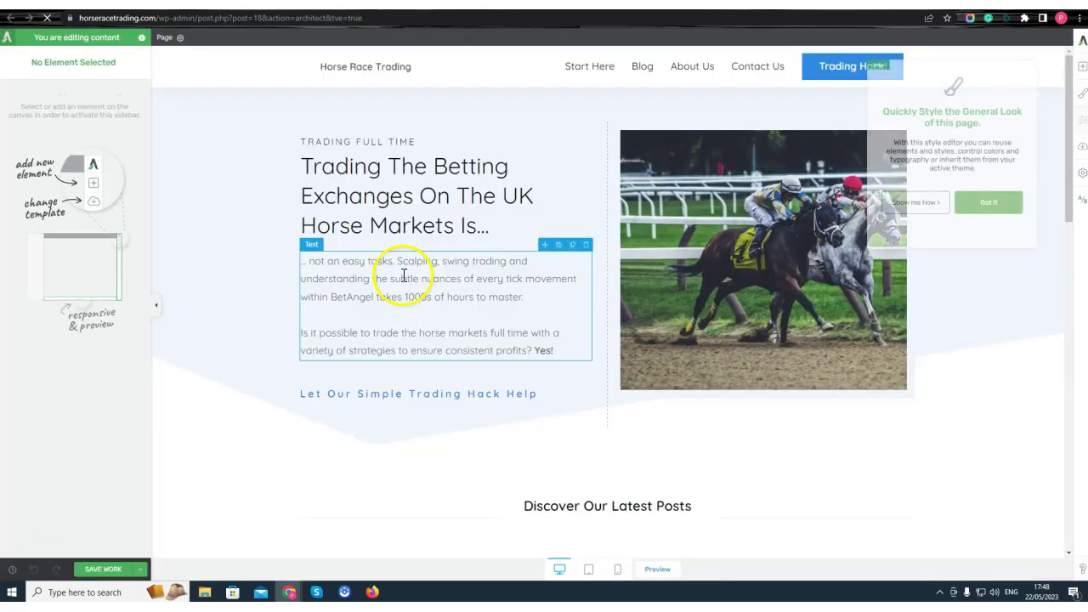
Correct "tasks" to "task" in the homepage's introductory paragraph and dismiss the page styling notice.
click(404, 275)
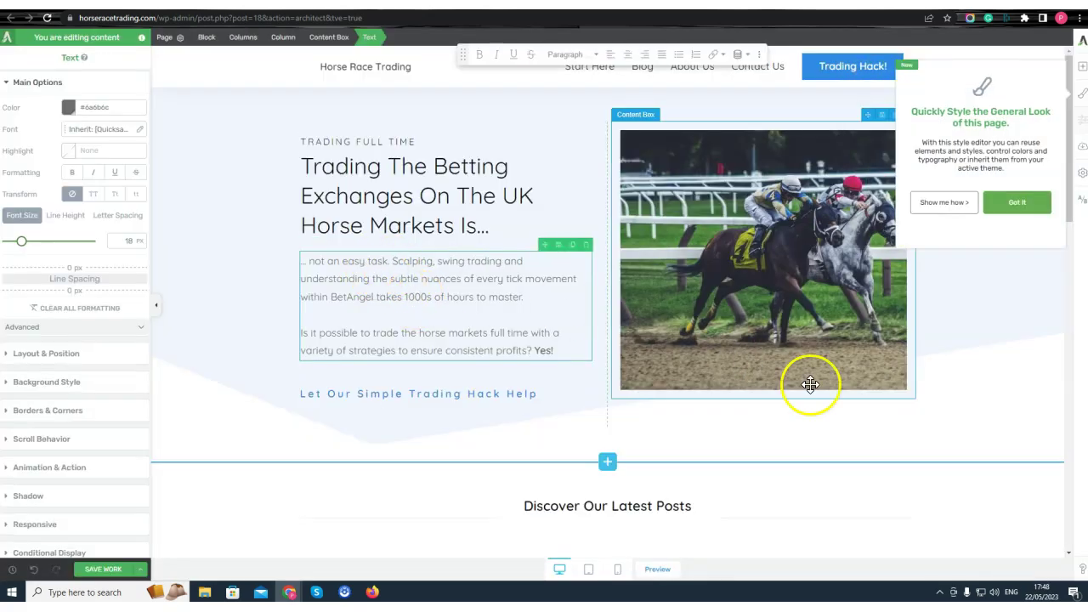
click(972, 365)
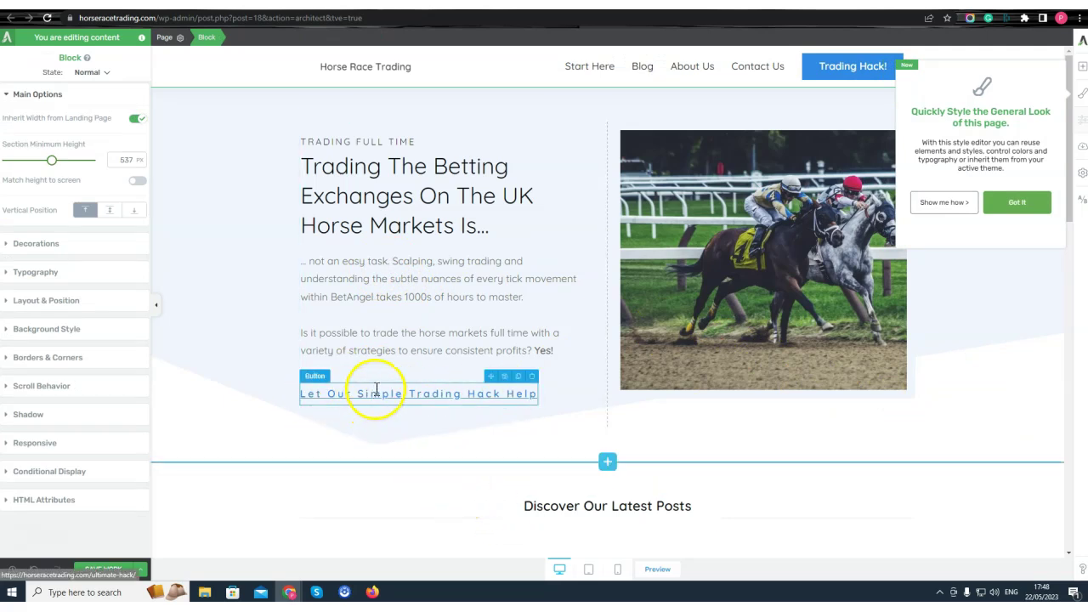
click(1026, 203)
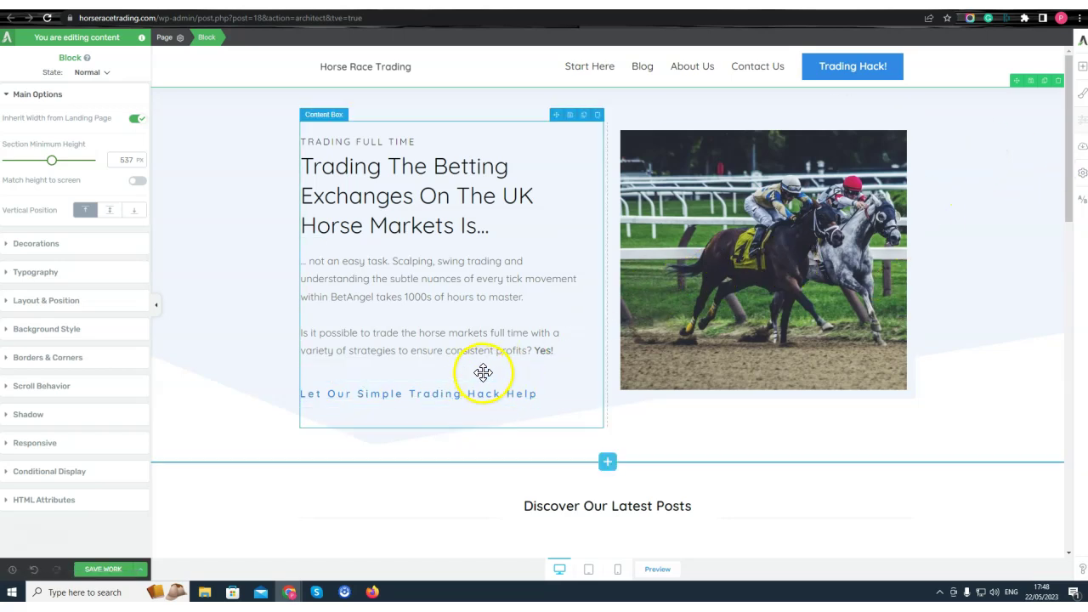
Add a Button element below the introductory paragraph and label it with the text link's wording, "Let Our Simple Trading Hack Help".
click(1083, 68)
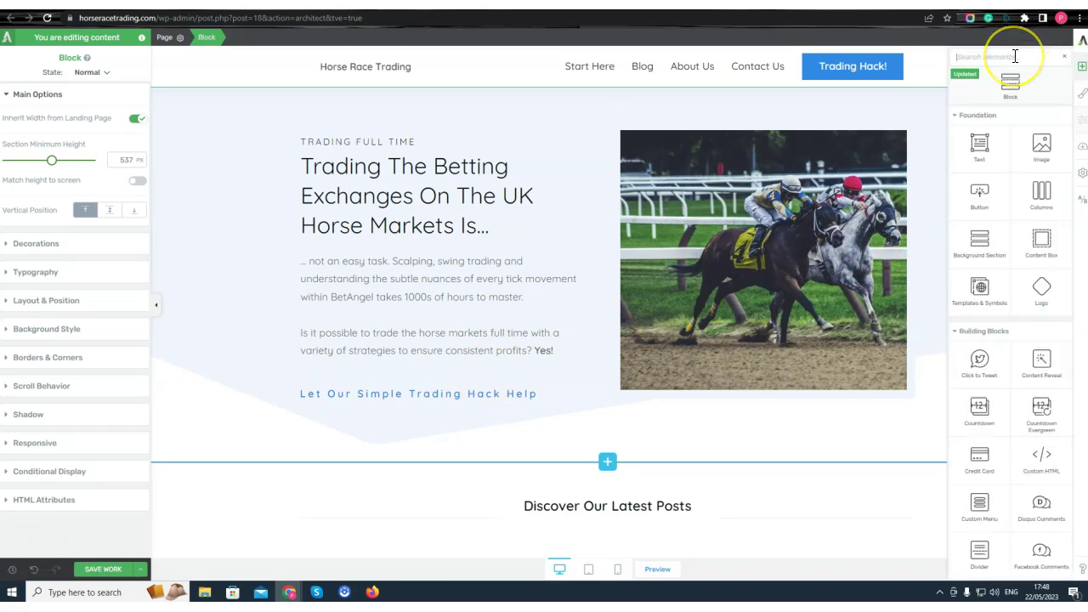
text(butt)
drag(1006, 124, 505, 351)
triple_click(434, 436)
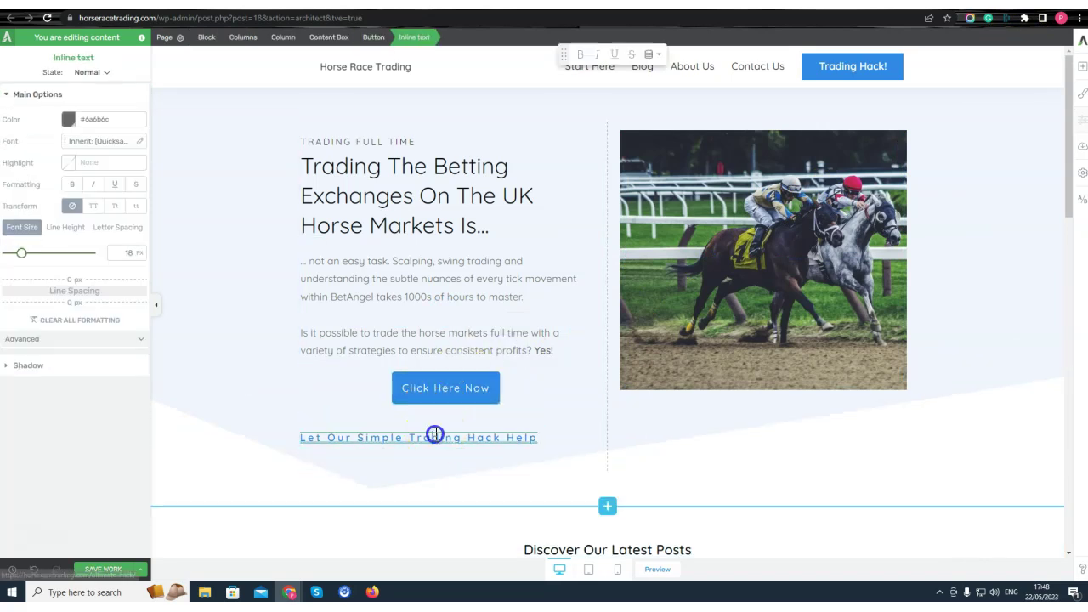
key(ctrl+c)
click(453, 400)
triple_click(452, 393)
key(ctrl+v)
click(418, 437)
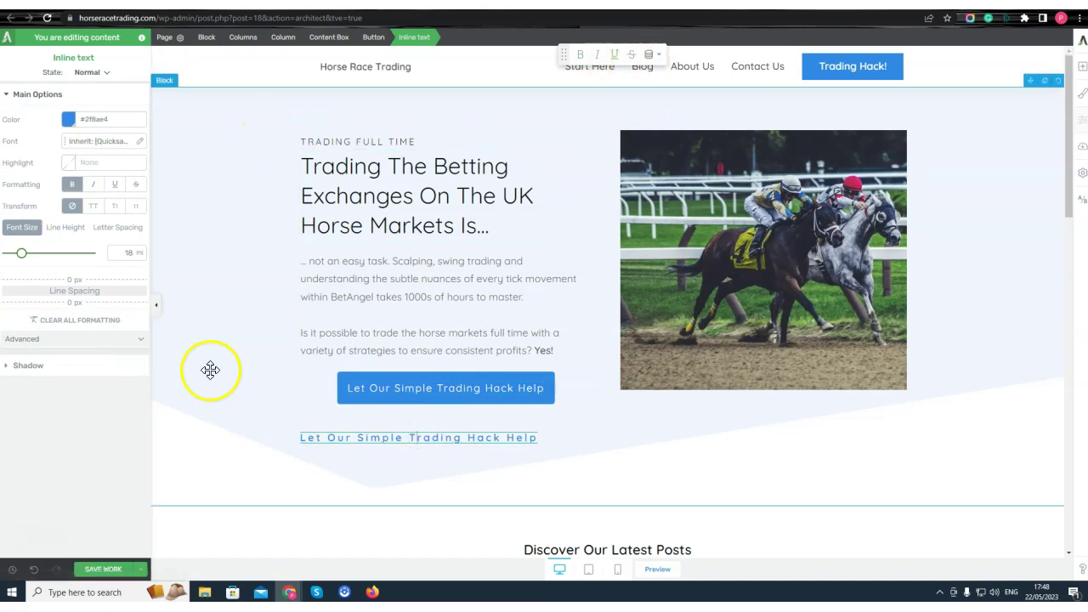
click(536, 437)
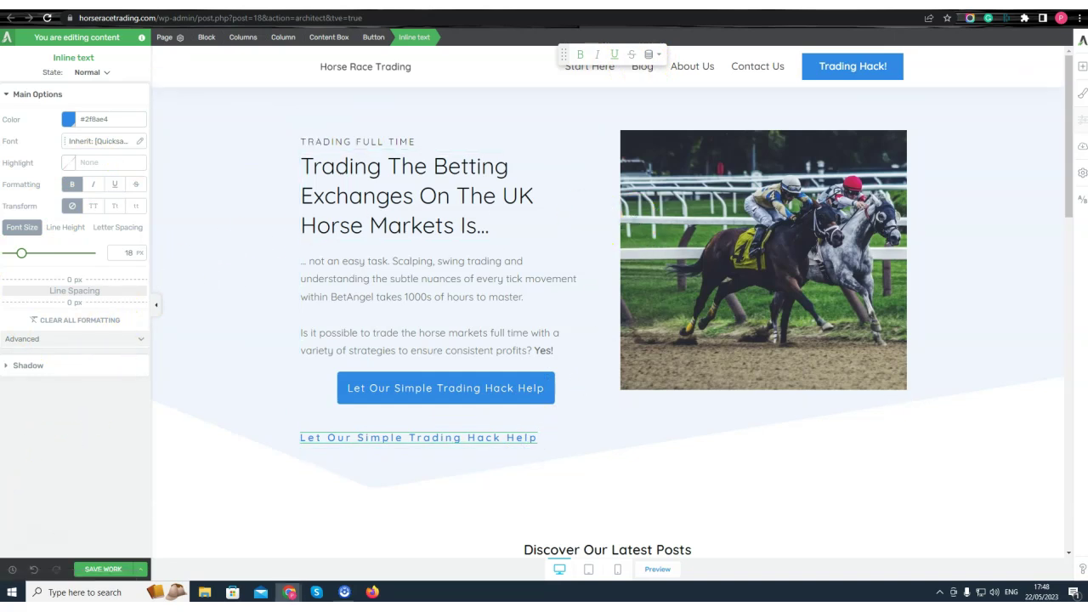
click(425, 452)
click(420, 437)
click(372, 37)
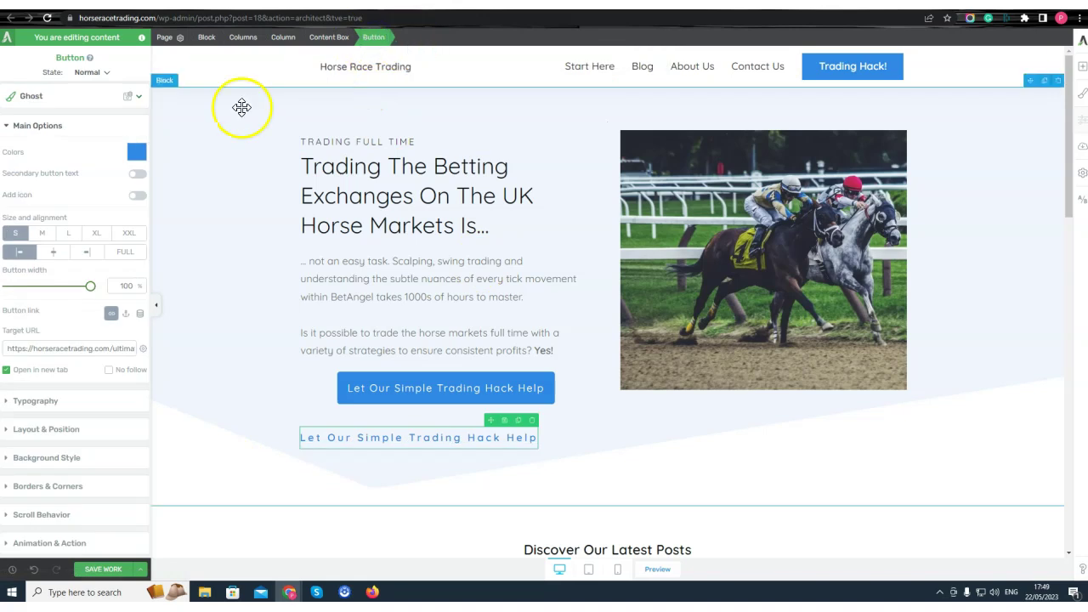
right_click(58, 349)
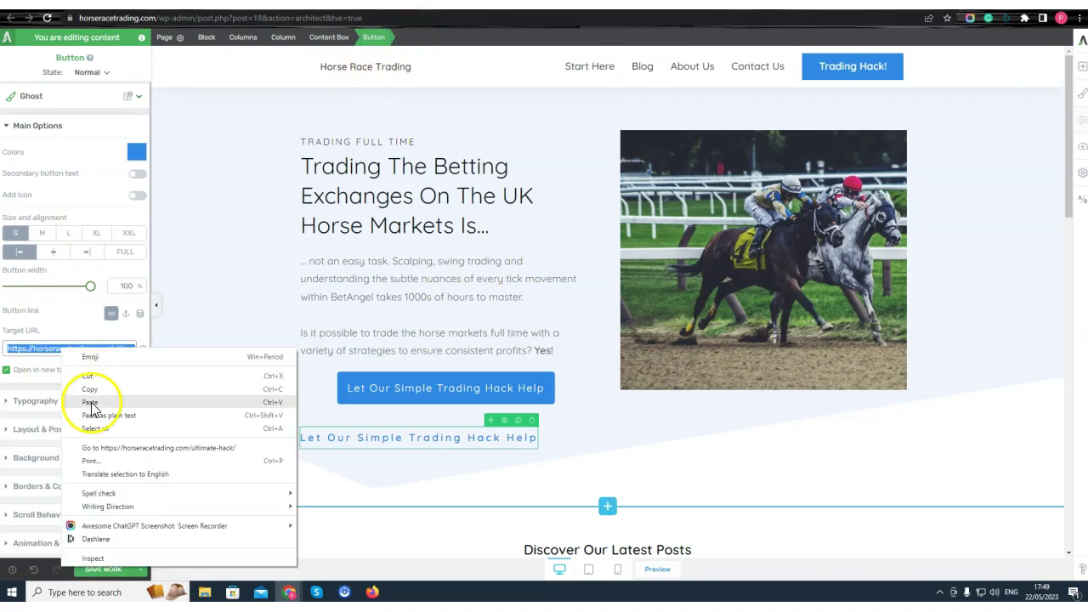
click(96, 393)
click(361, 396)
click(96, 347)
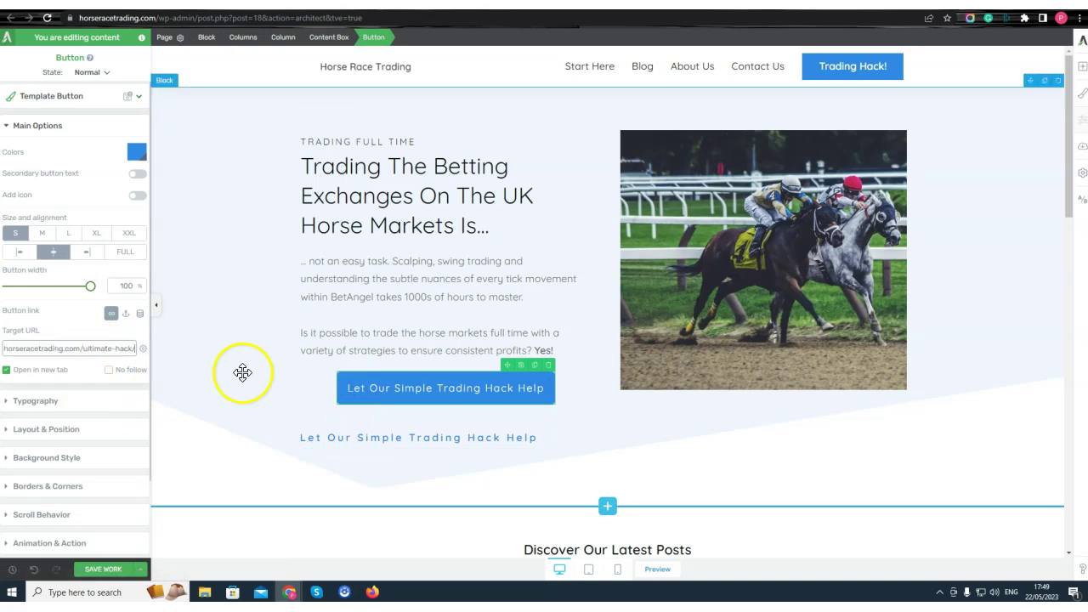
click(533, 425)
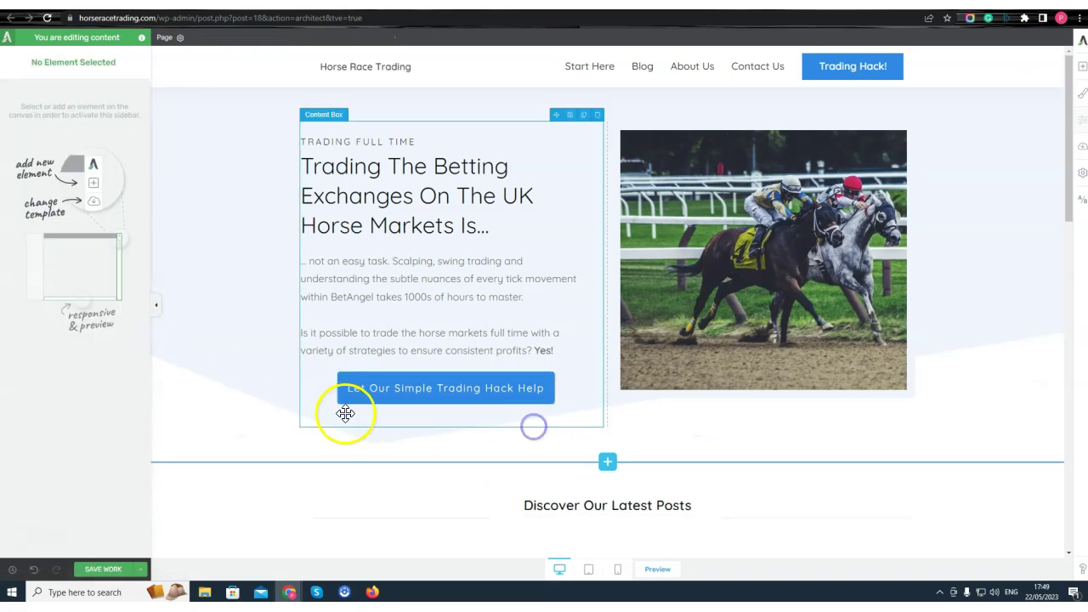
Reword the button label as "Access Our Simple Trading Hack Help Now!".
click(426, 396)
click(426, 390)
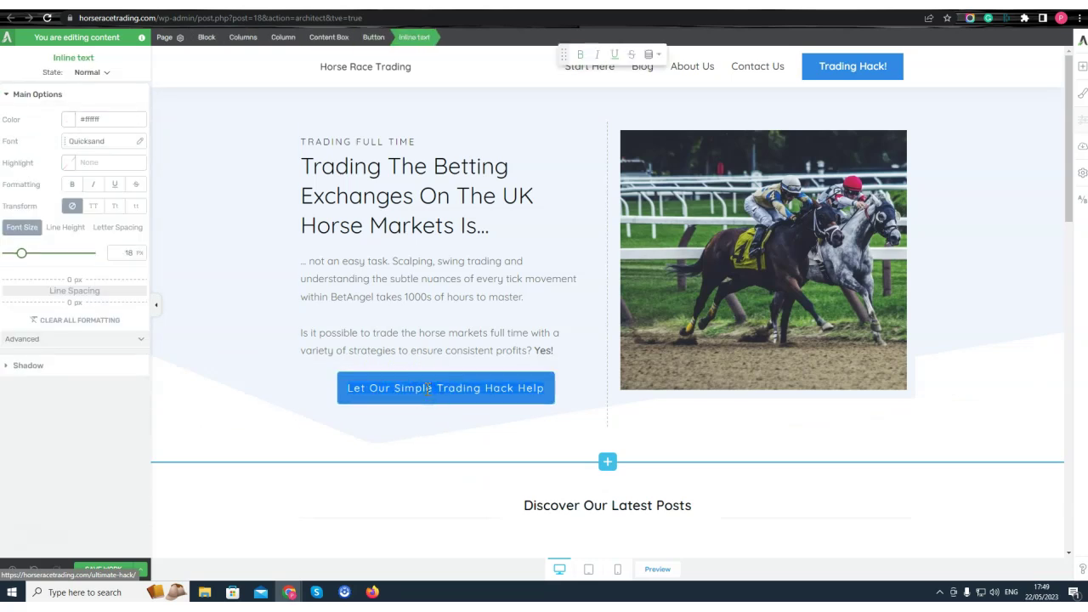
click(419, 384)
drag(366, 387, 335, 391)
text(Acc)
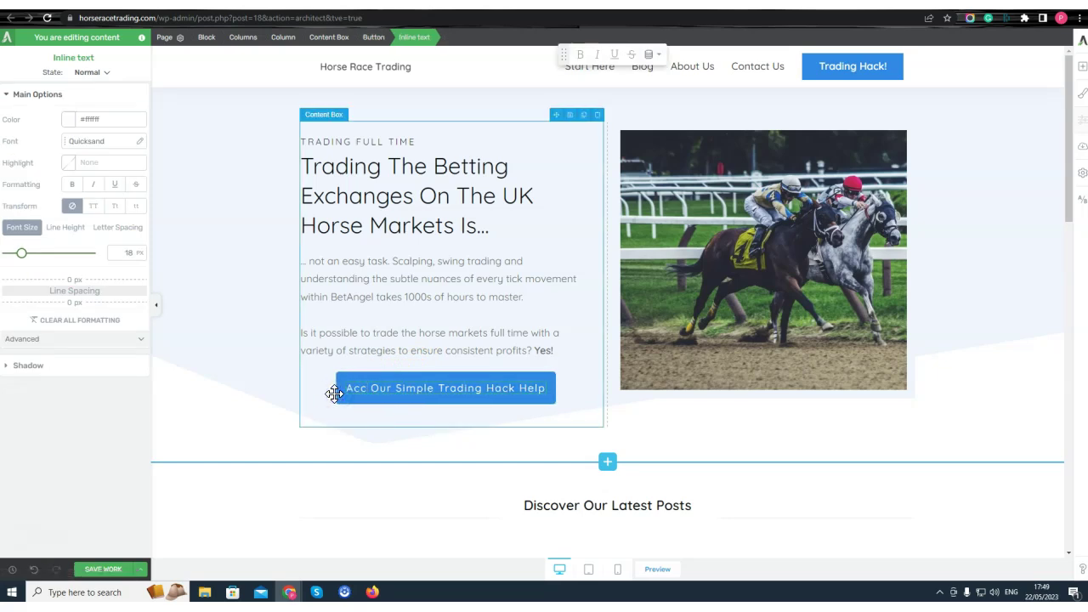
text(ess)
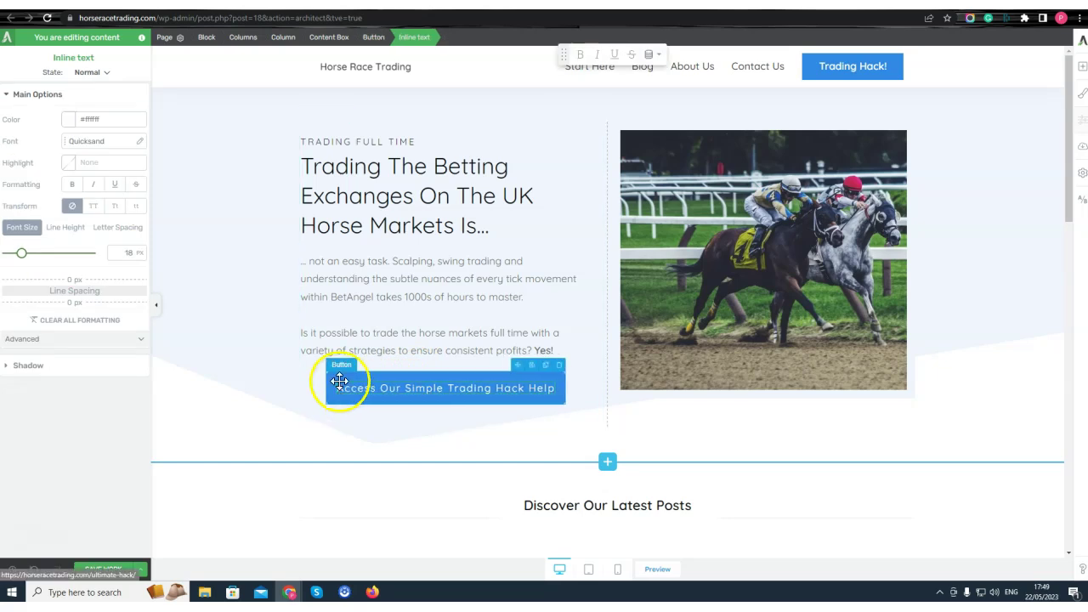
text( Now!)
Make the whole label of the new homepage button bold.
click(431, 452)
click(332, 387)
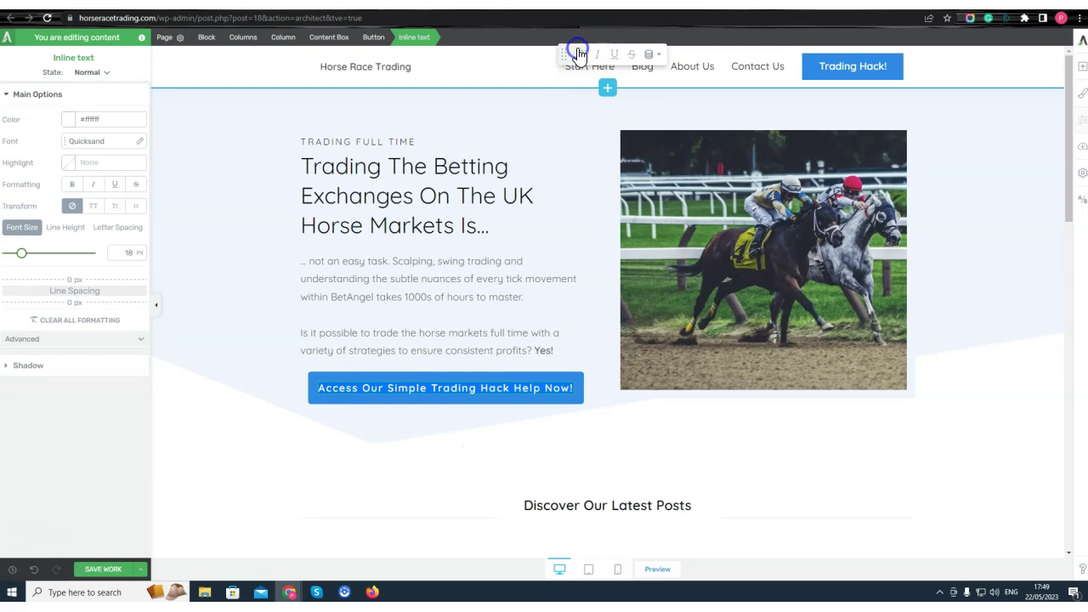
click(384, 471)
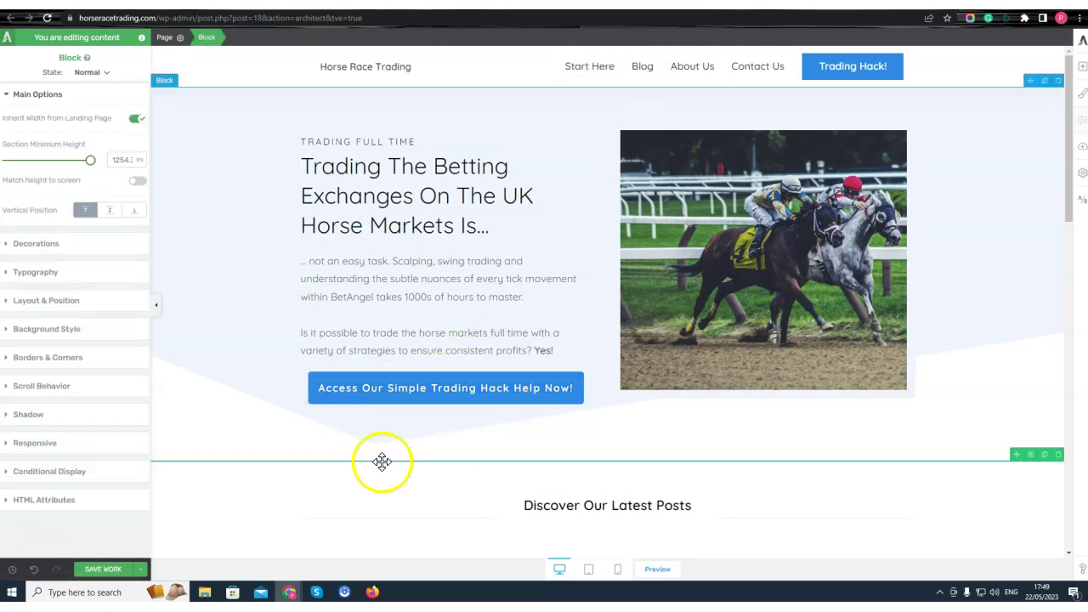
Set the homepage button to full width and size L.
click(326, 403)
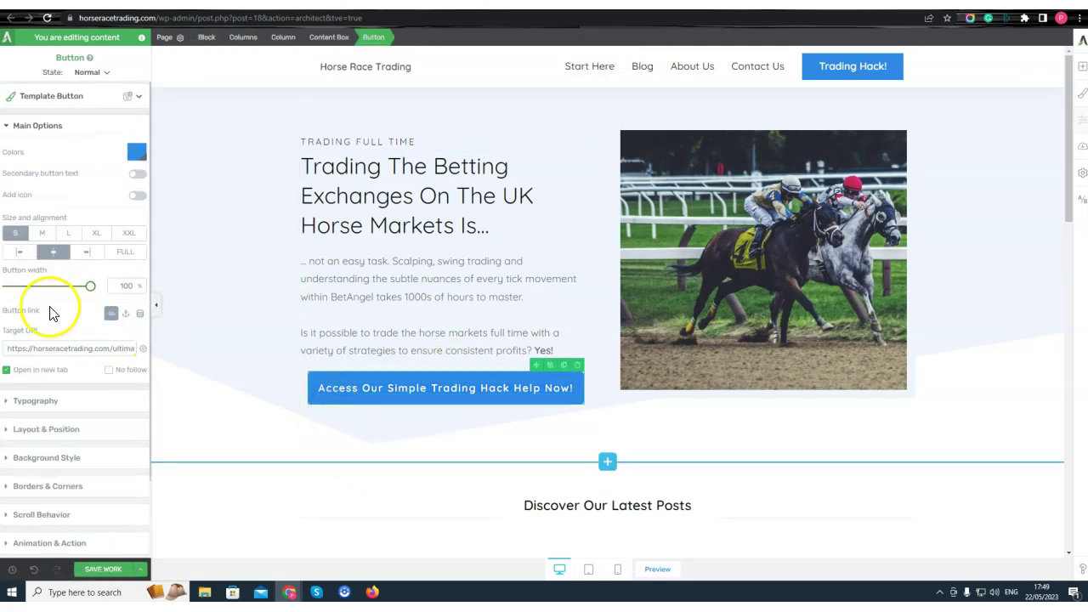
click(125, 252)
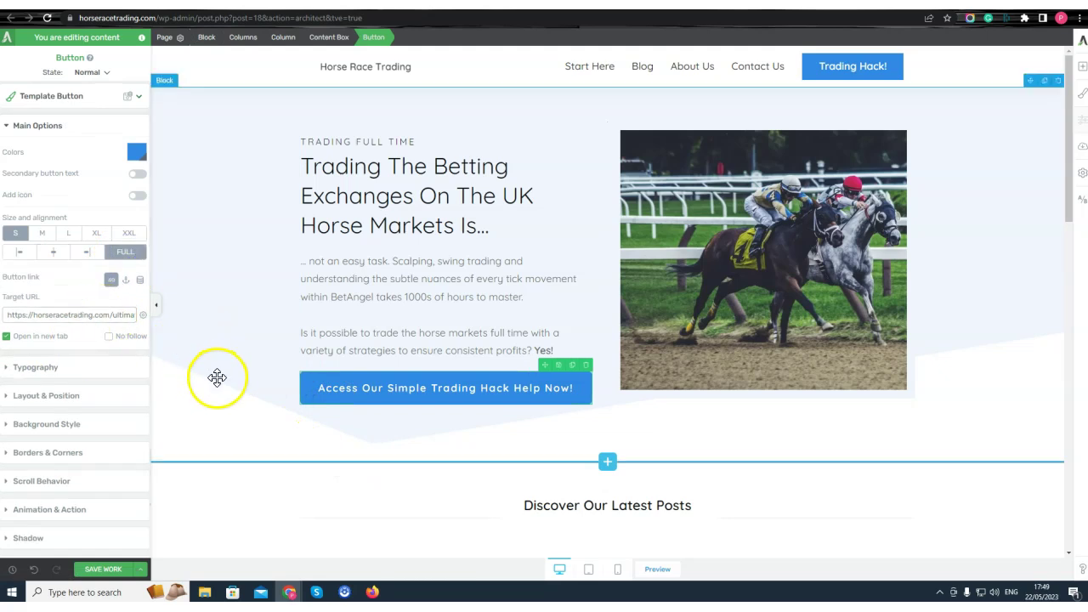
click(69, 234)
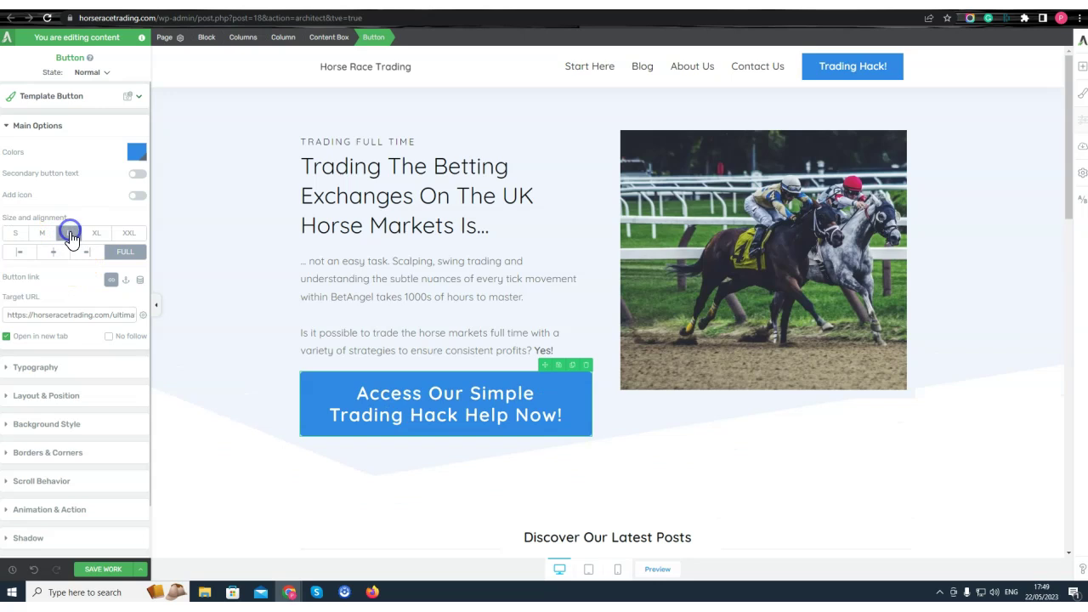
Centre the horse racing image vertically within its column beside the homepage intro text.
click(996, 332)
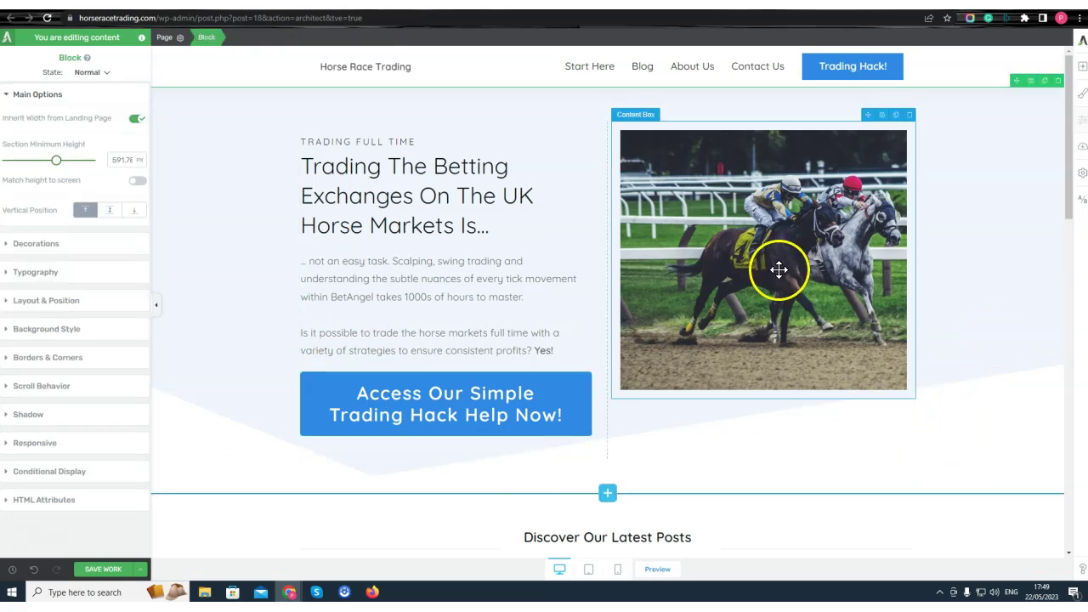
click(747, 422)
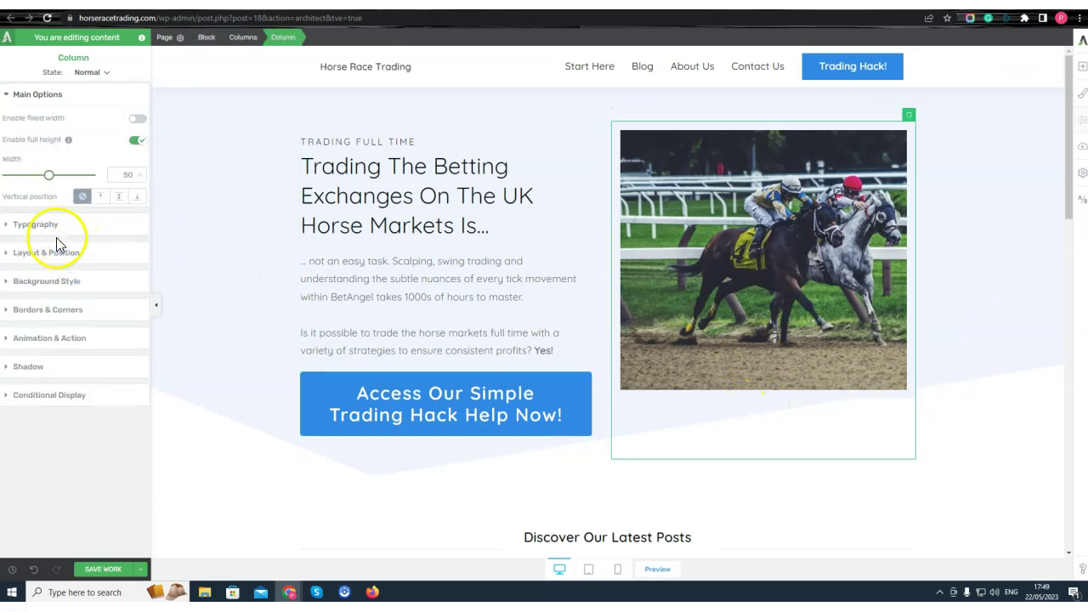
click(121, 197)
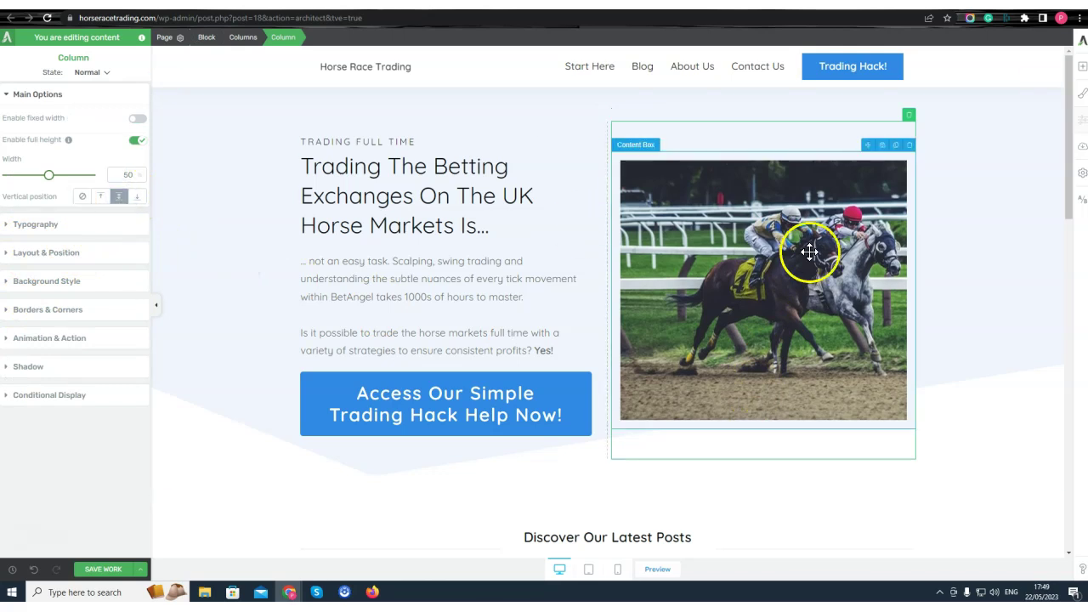
click(993, 286)
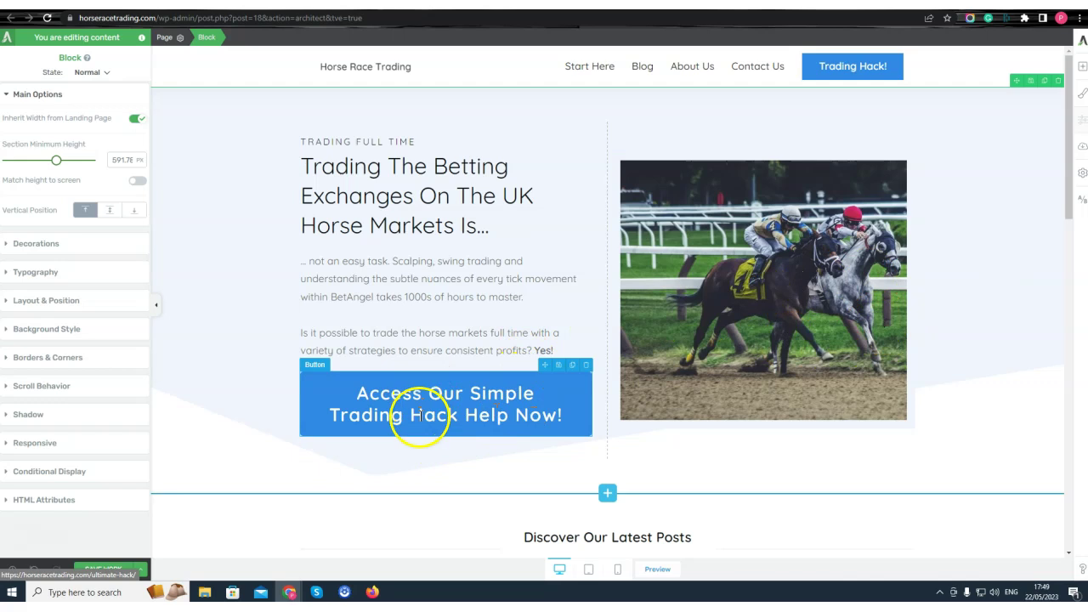
Add a drop shadow to the "Access Our Simple Trading Hack Help Now!" button.
click(299, 430)
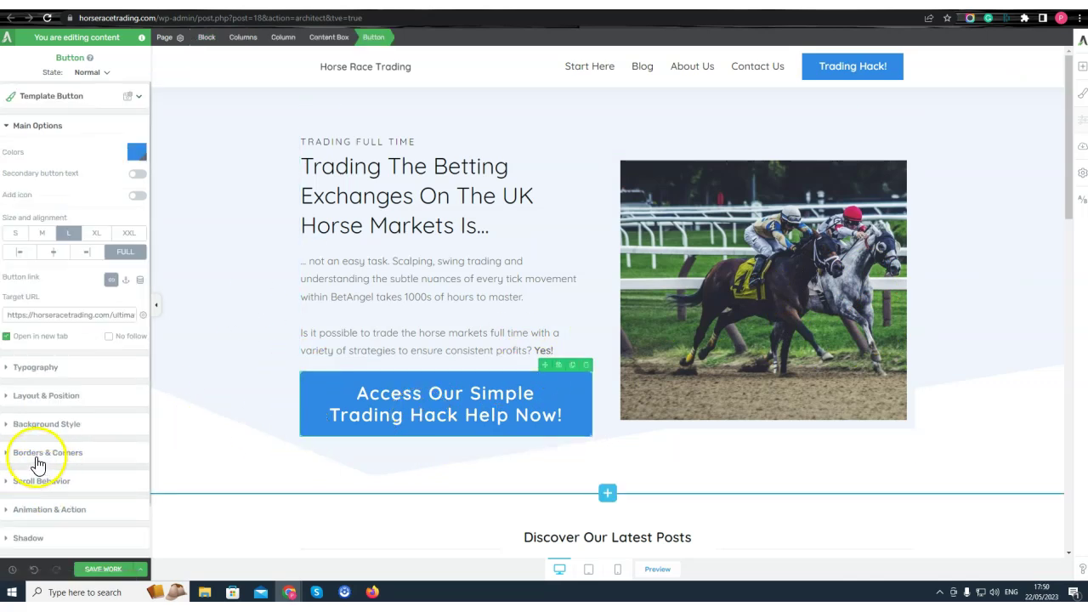
click(29, 328)
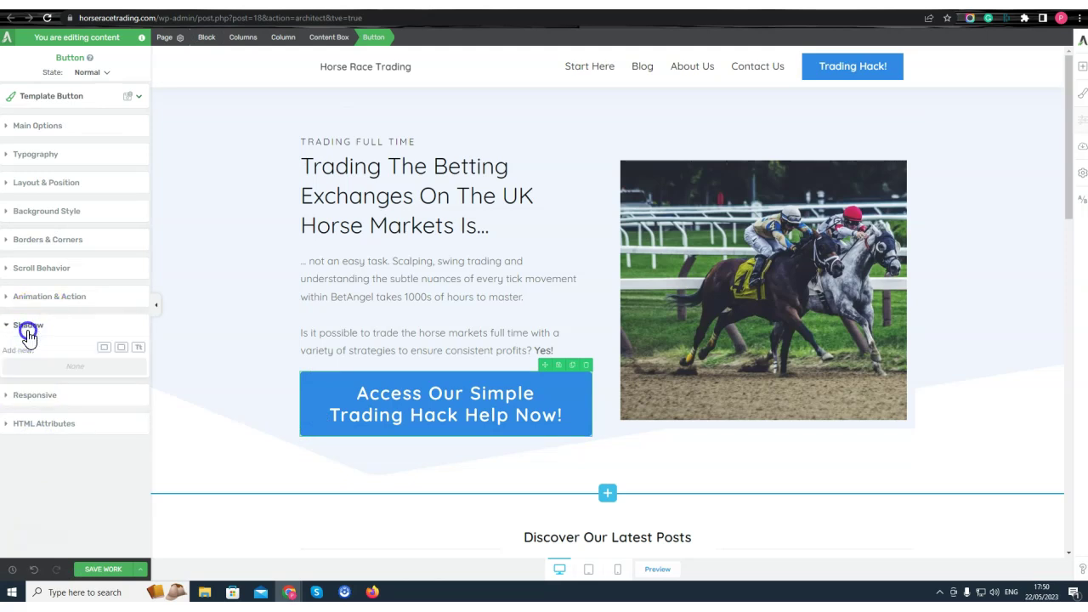
click(103, 348)
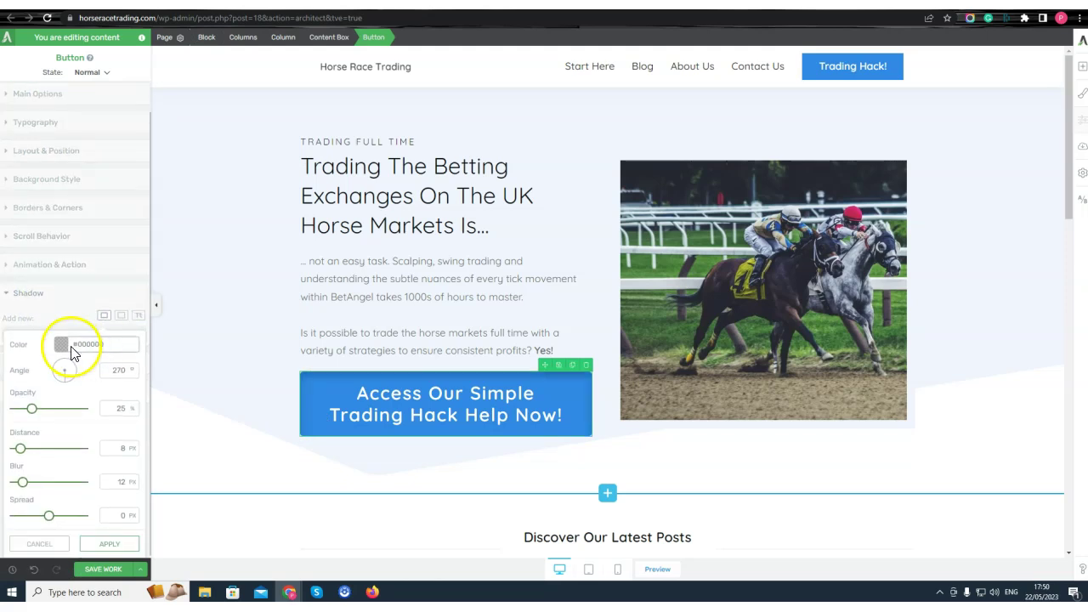
click(48, 544)
click(121, 349)
click(214, 413)
Review the whole homepage layout in desktop view and mobile view, then return to desktop view.
scroll(445, 418, down, 4)
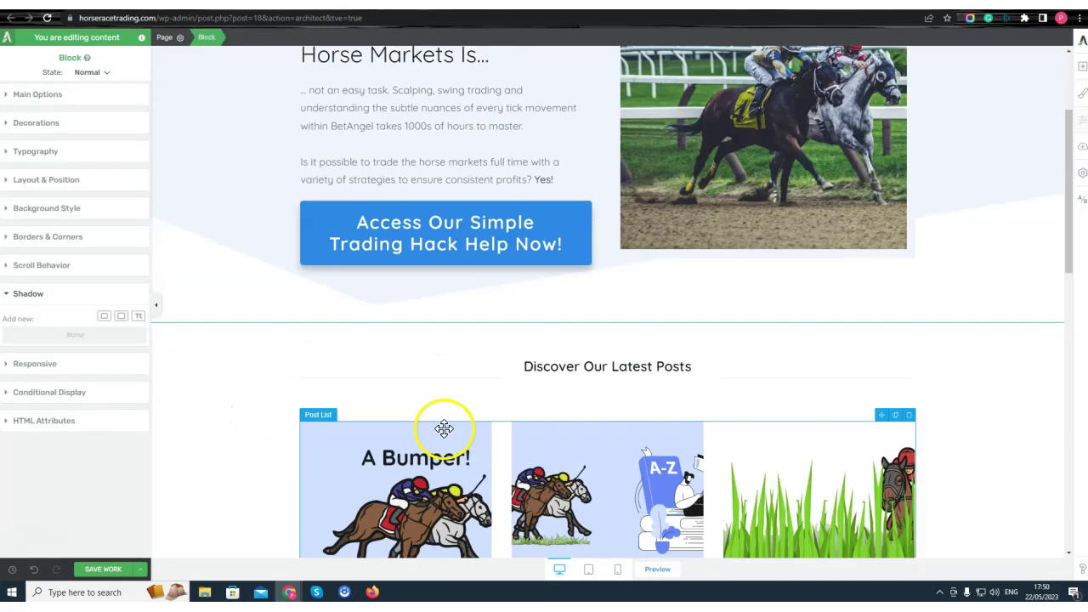
scroll(466, 412, down, 8)
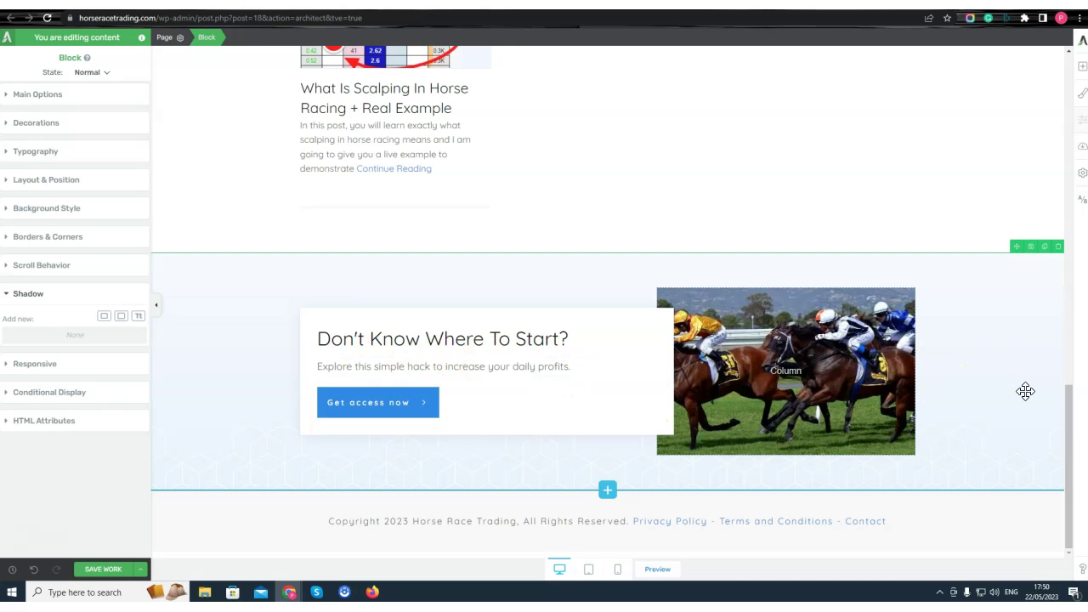
scroll(1003, 391, up, 15)
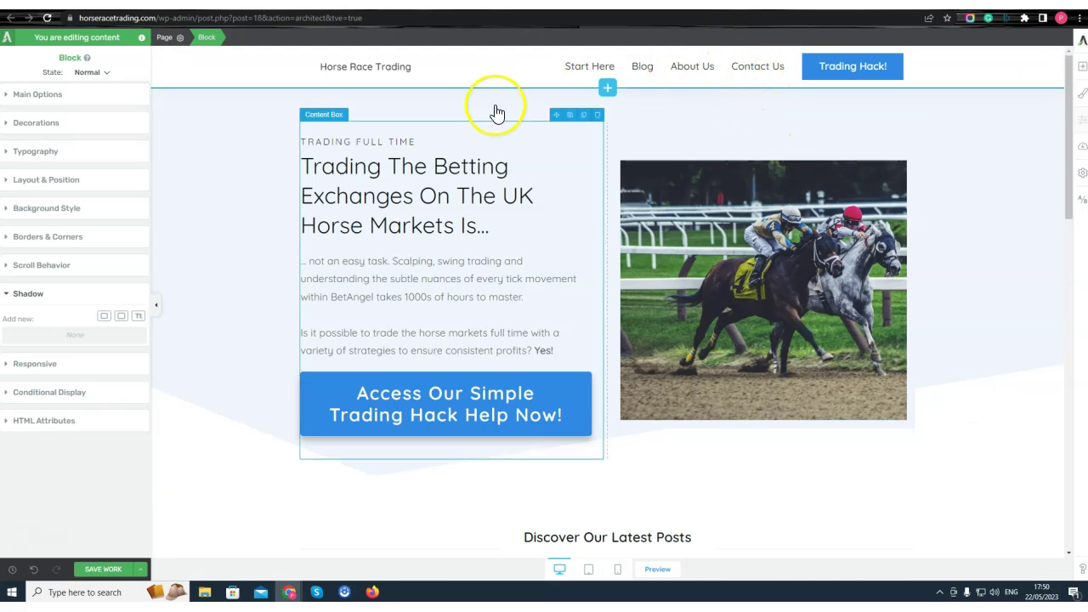
click(141, 569)
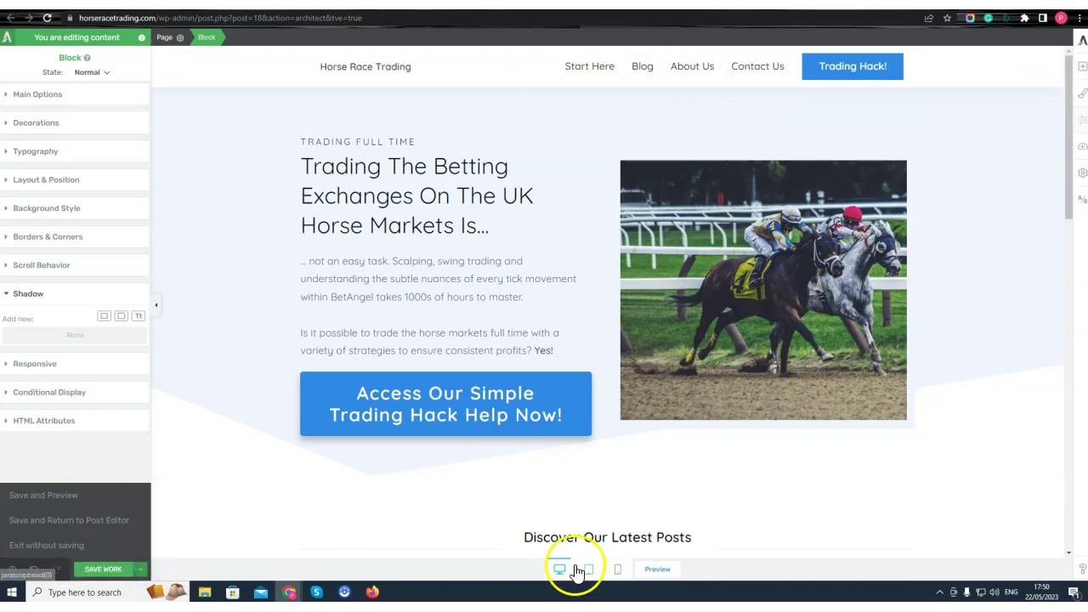
click(618, 569)
scroll(630, 328, down, 10)
scroll(681, 365, up, 15)
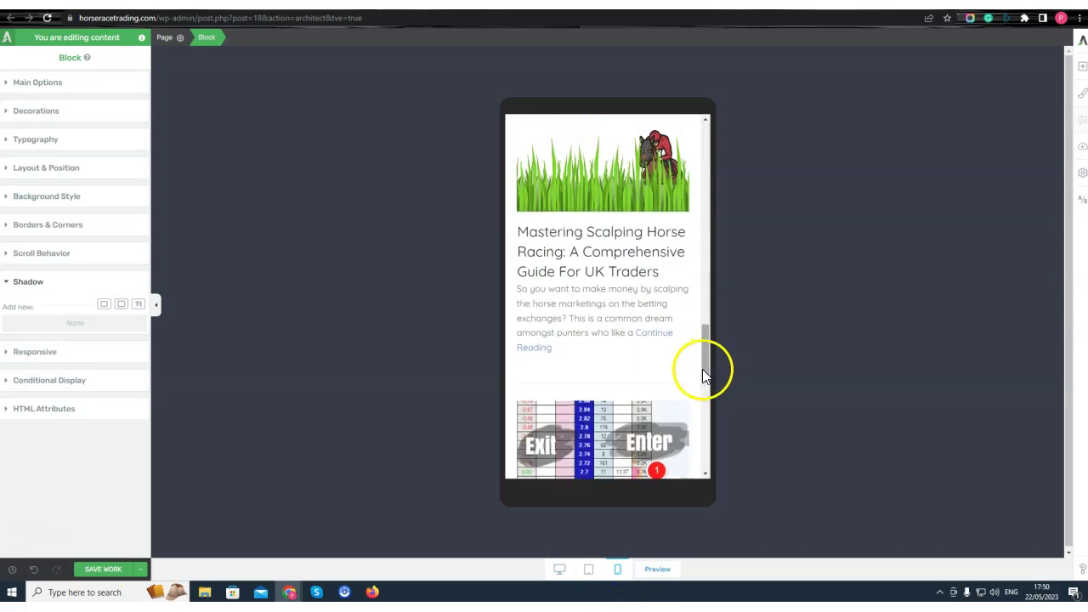
scroll(672, 374, down, 3)
scroll(664, 374, up, 4)
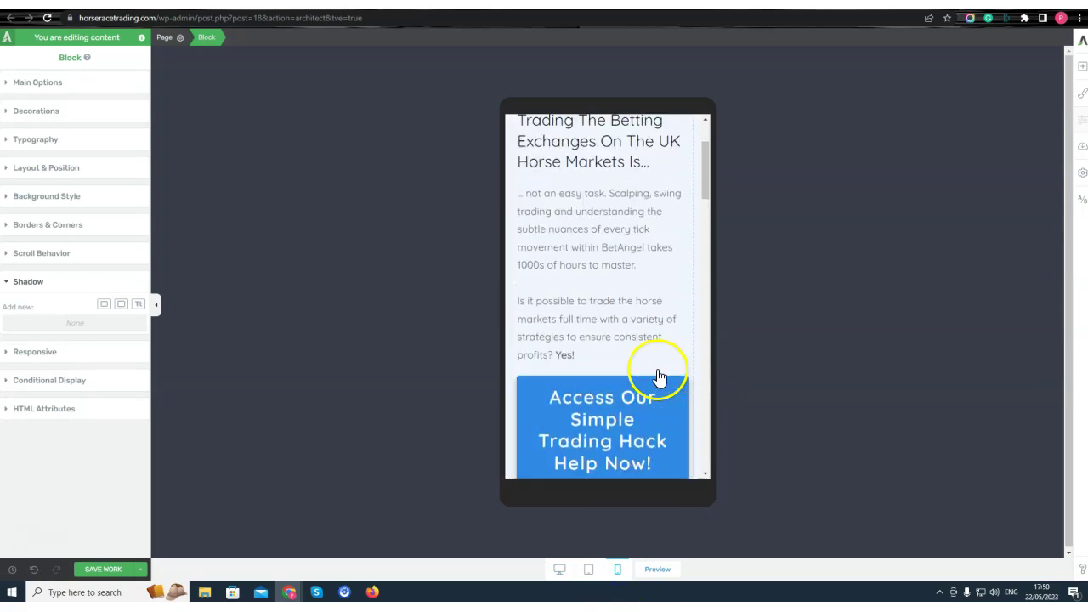
click(561, 570)
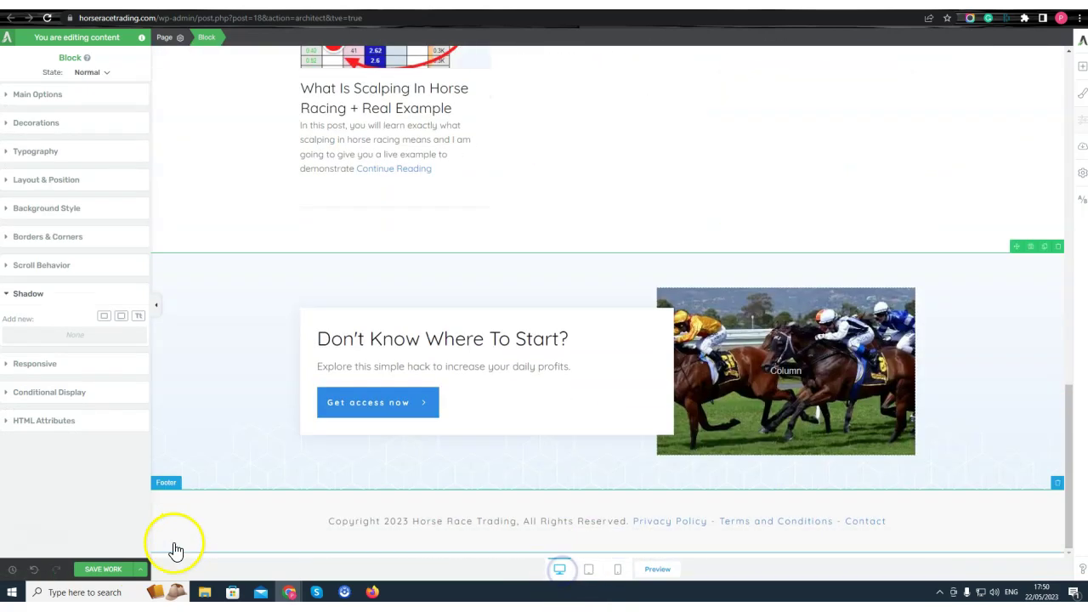
Save the homepage changes and preview the live page from header to footer.
click(141, 569)
click(89, 504)
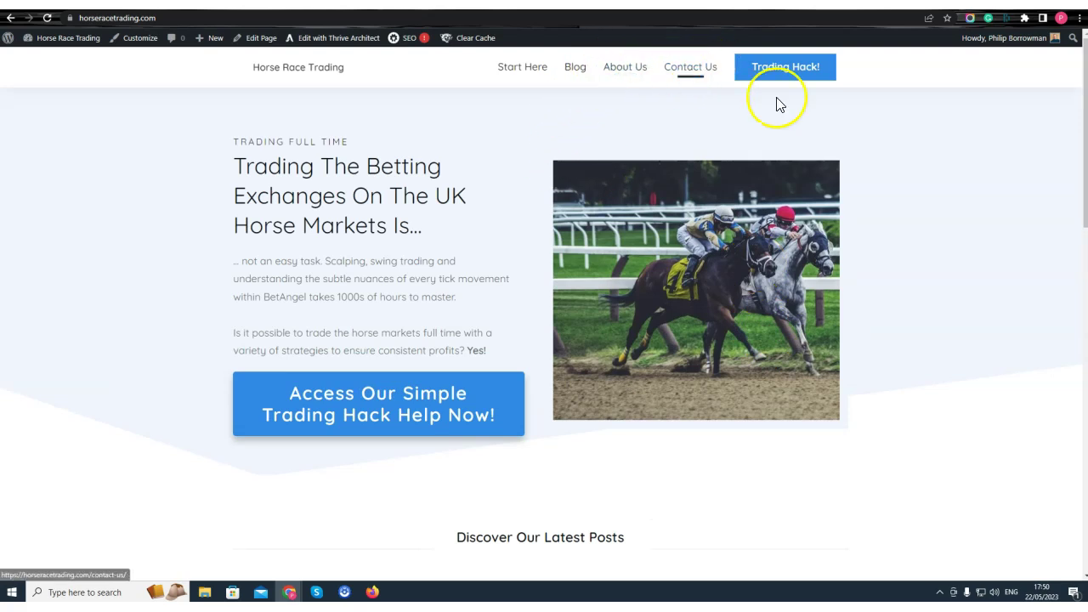
drag(1084, 130, 1077, 496)
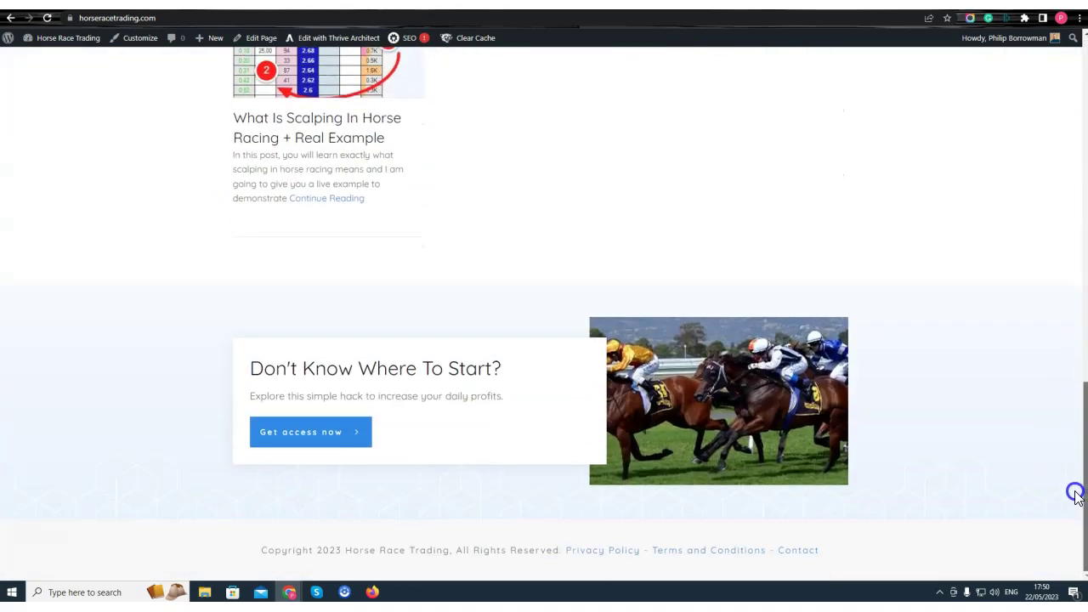
drag(1069, 546, 1075, 141)
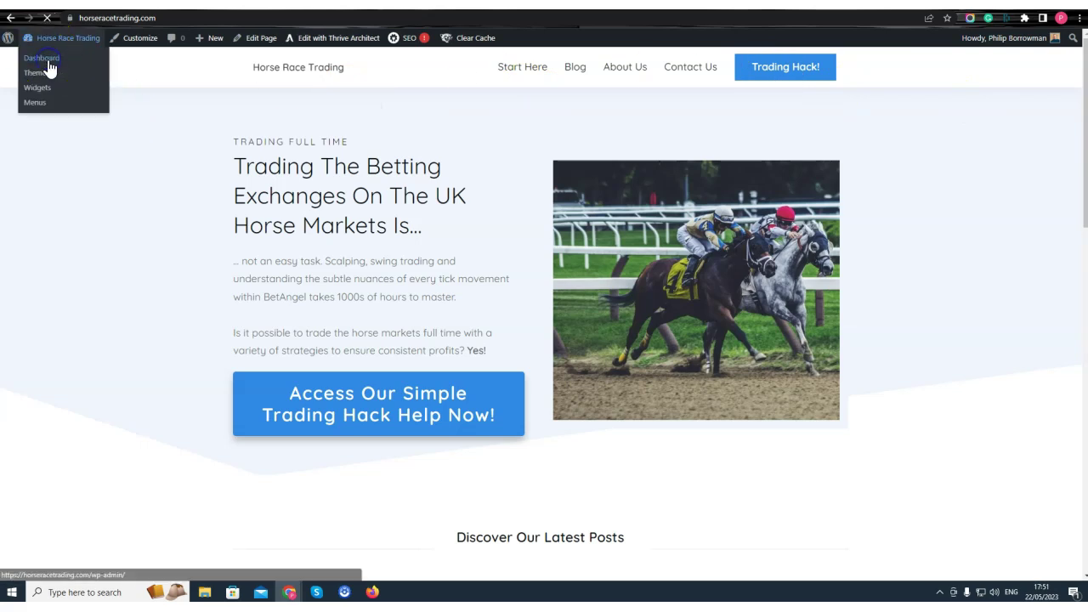
In the WordPress menu settings, remove About Us from the Main Menu and save the menu.
click(46, 60)
mouse_move(42, 308)
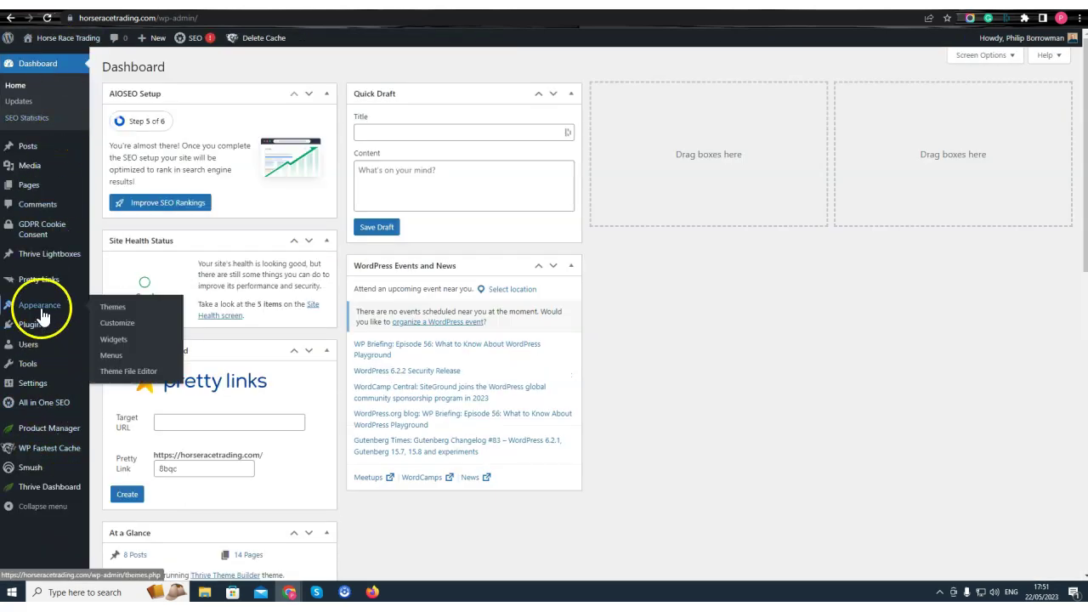
click(119, 354)
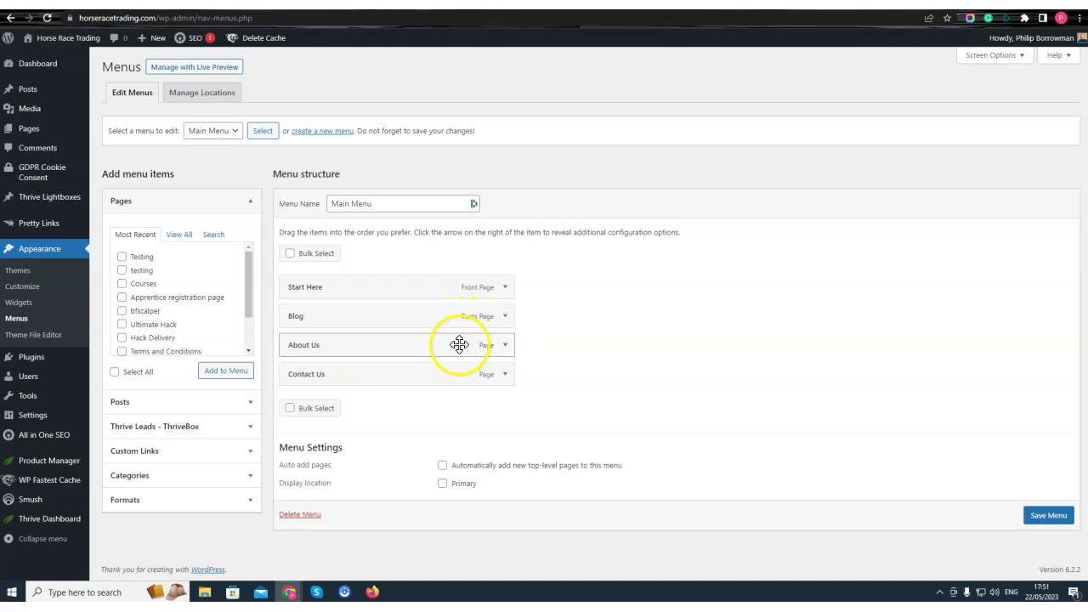
click(506, 344)
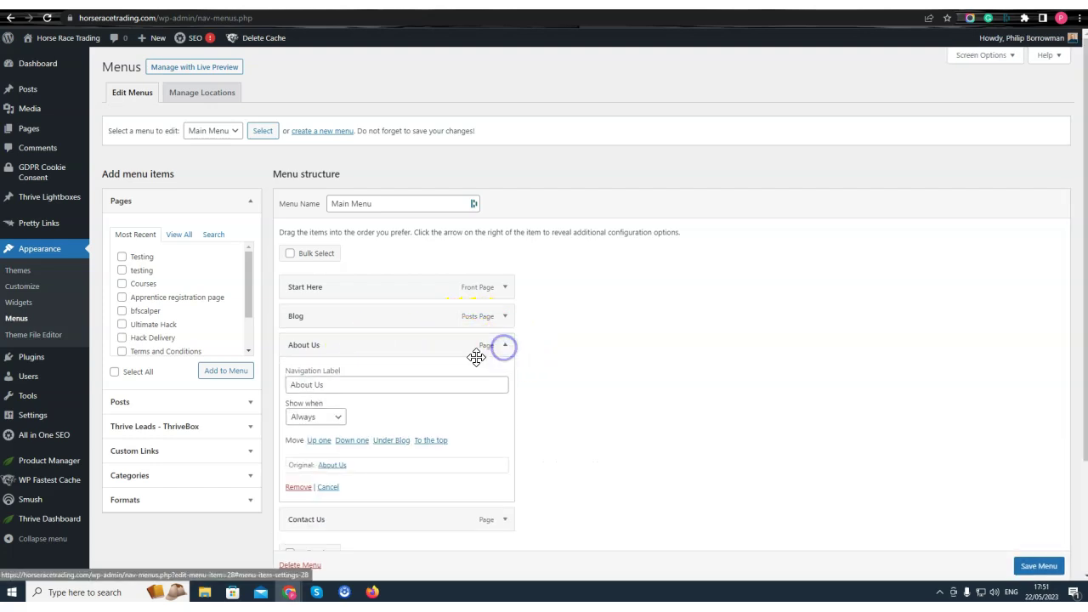
click(294, 486)
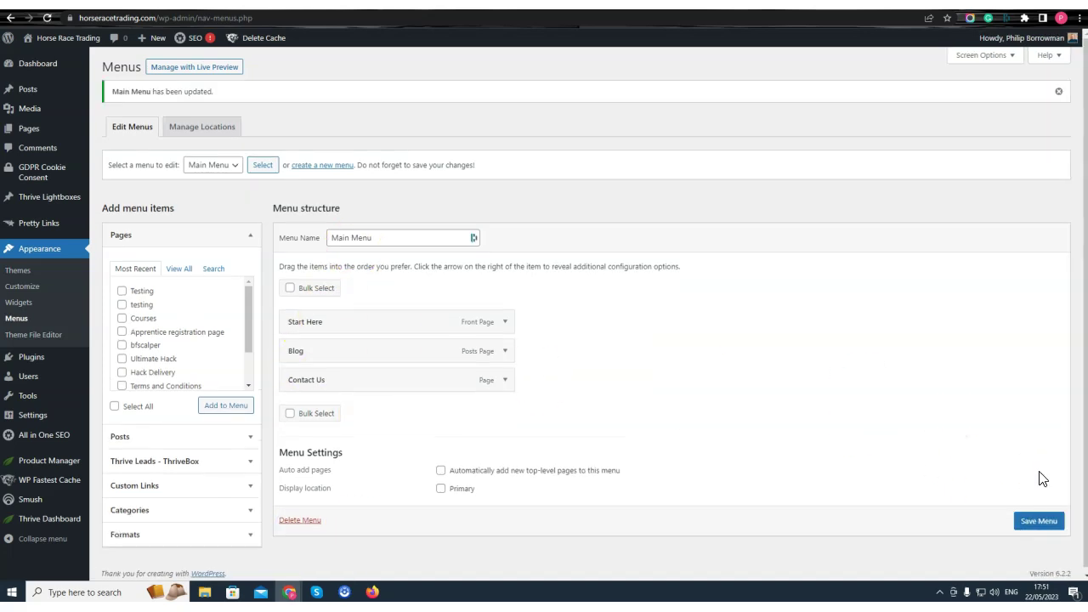
Load the Footer menu for editing and add the About Us page to it.
click(227, 180)
click(218, 182)
click(259, 170)
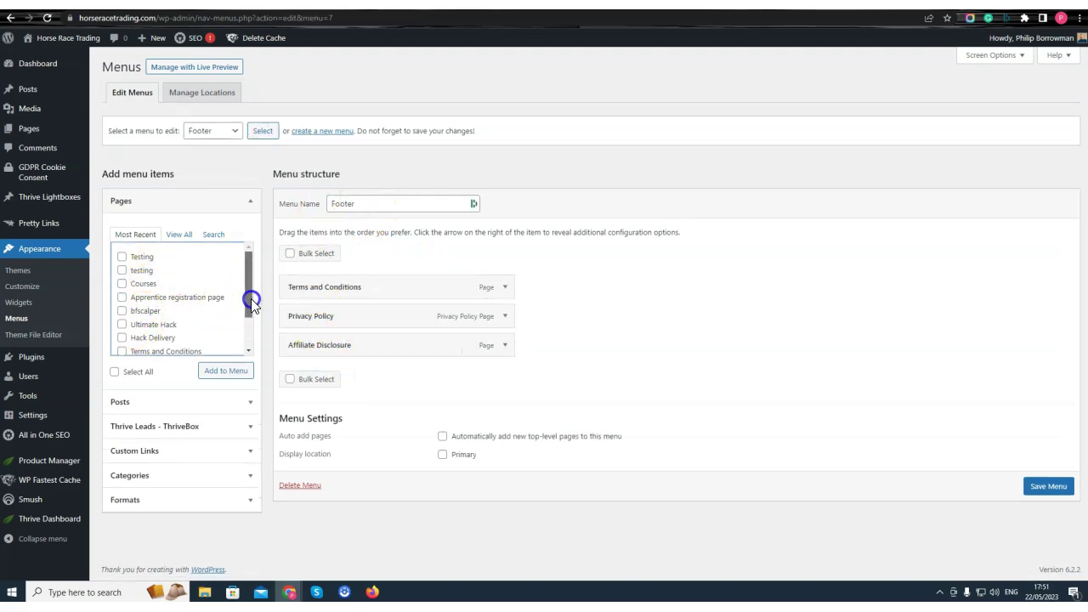
drag(251, 303, 253, 341)
click(122, 330)
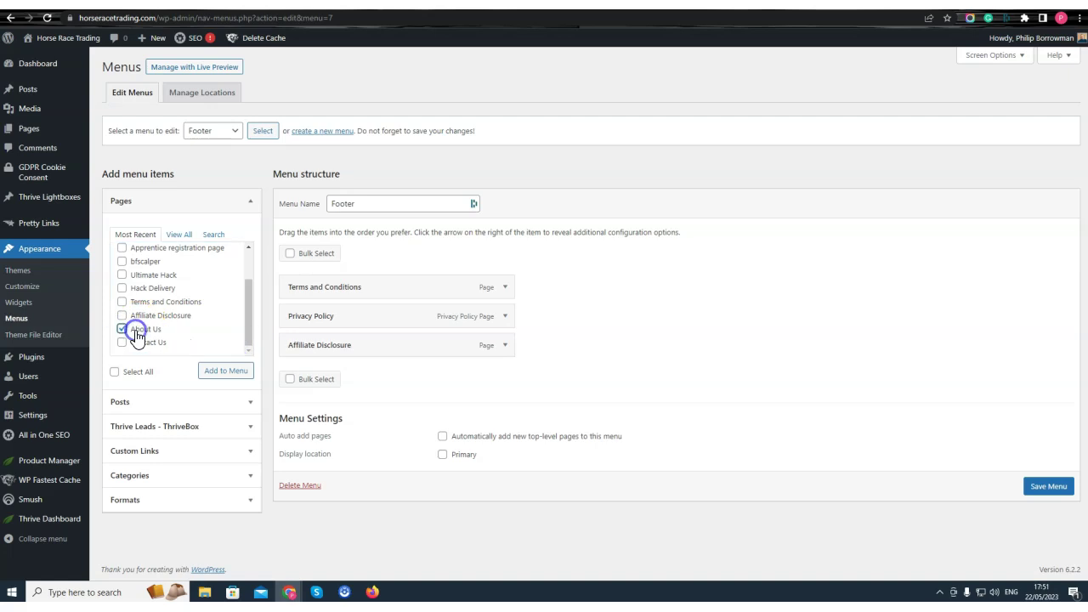
click(242, 375)
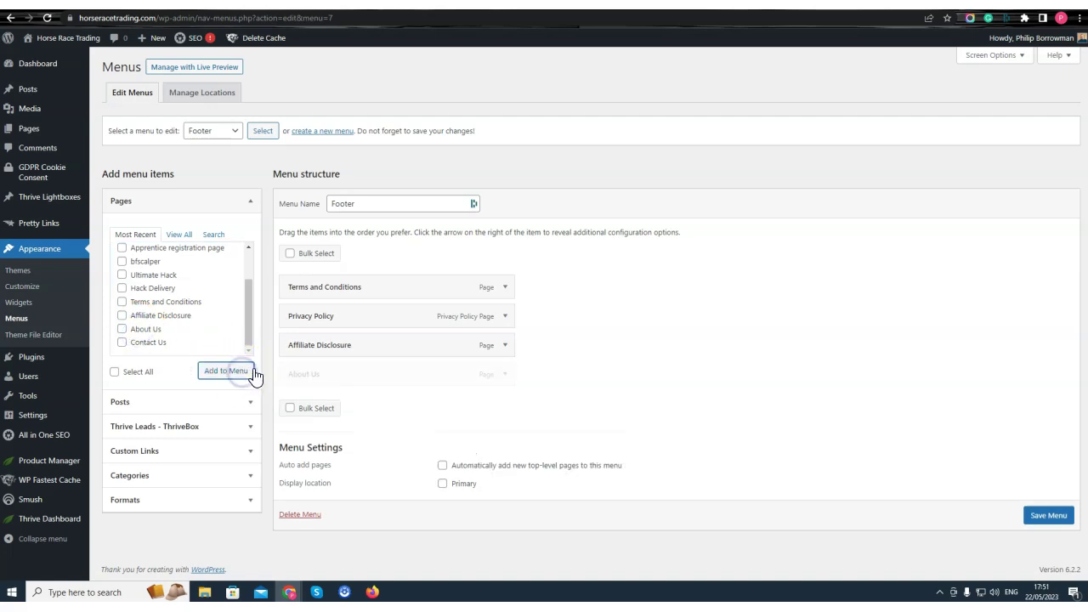
Shorten the navigation label of the Footer menu's About Us item to "About".
click(496, 375)
click(356, 411)
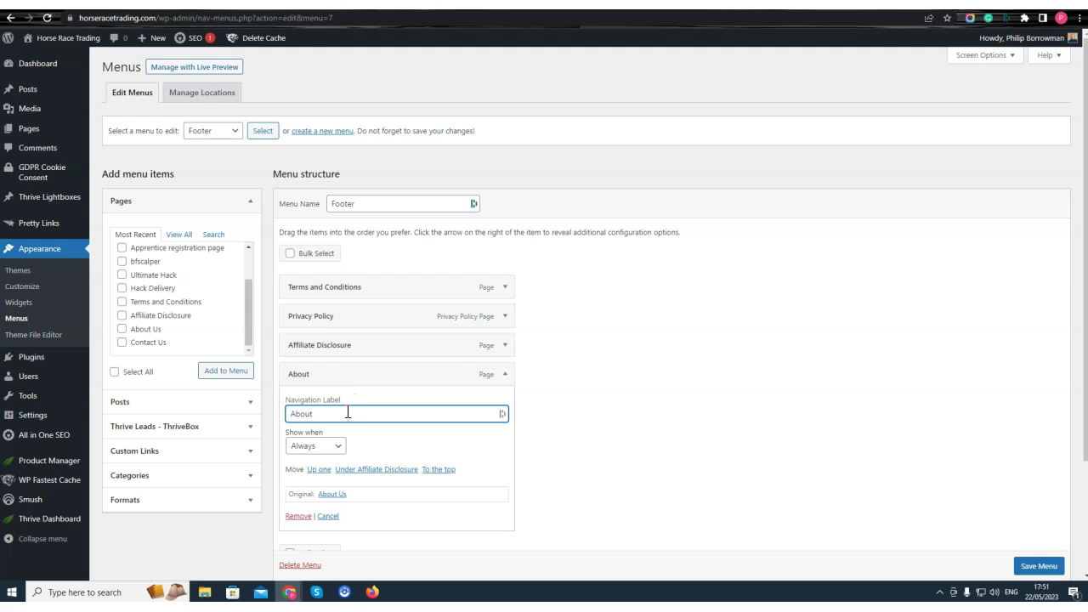
click(643, 378)
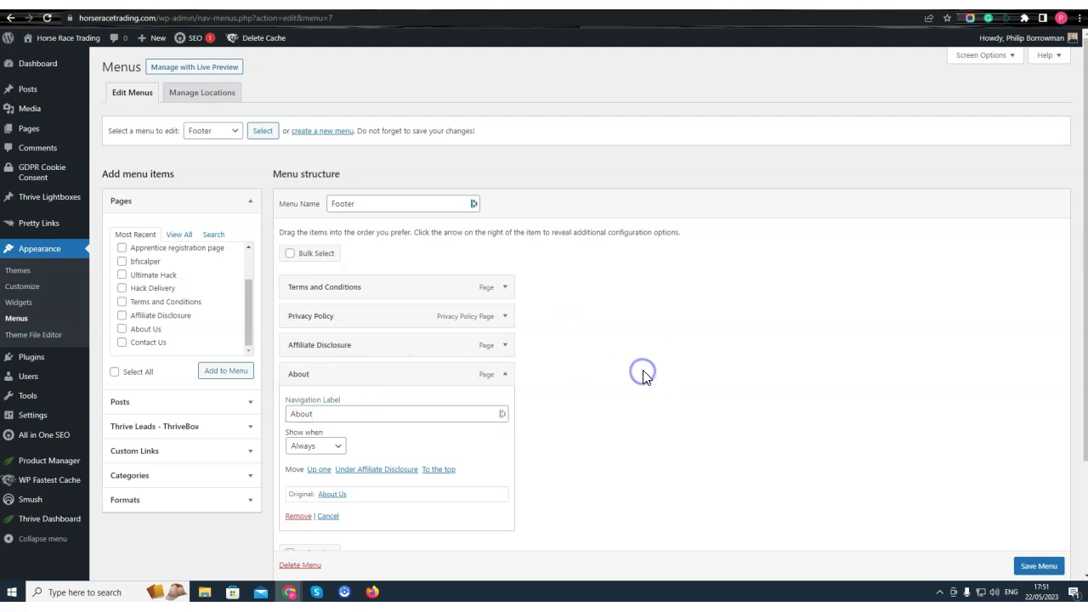
click(504, 375)
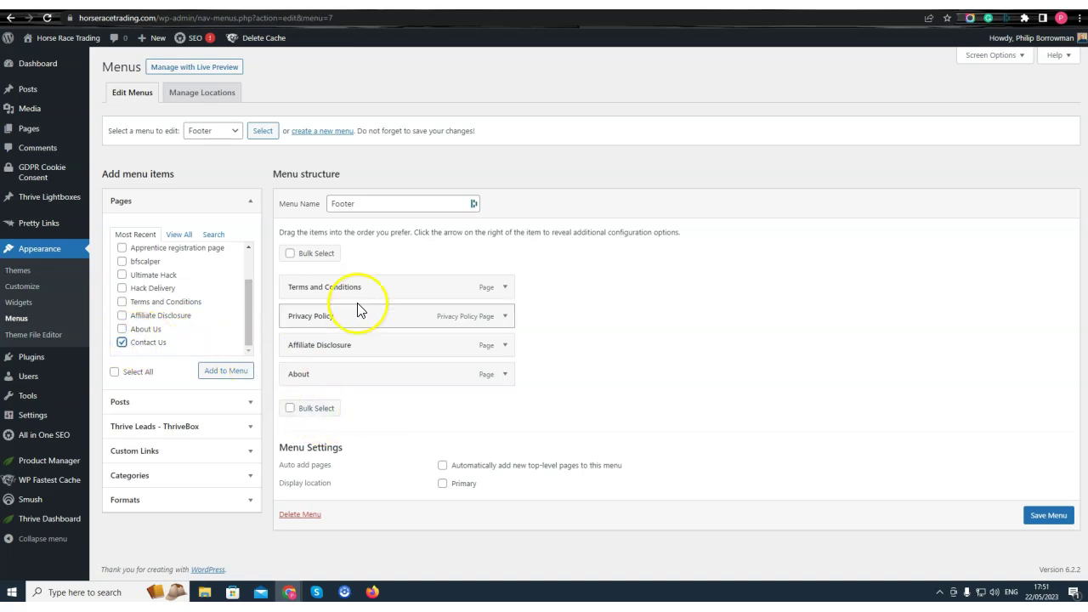
Add the Contact Us page to the Footer menu with the navigation label "Contact" and save the menu.
click(224, 371)
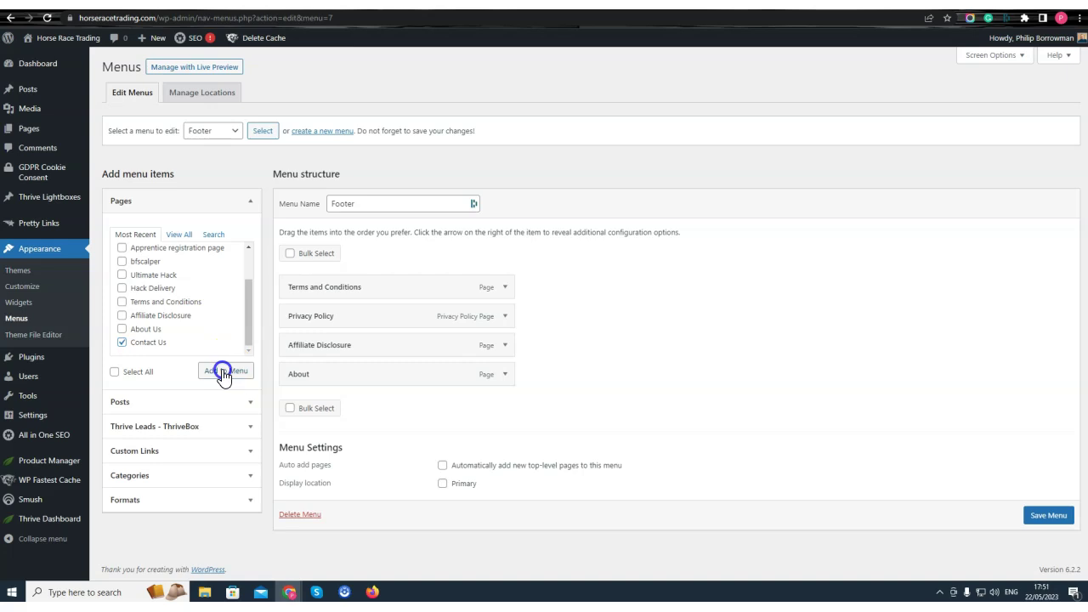
click(505, 403)
click(350, 438)
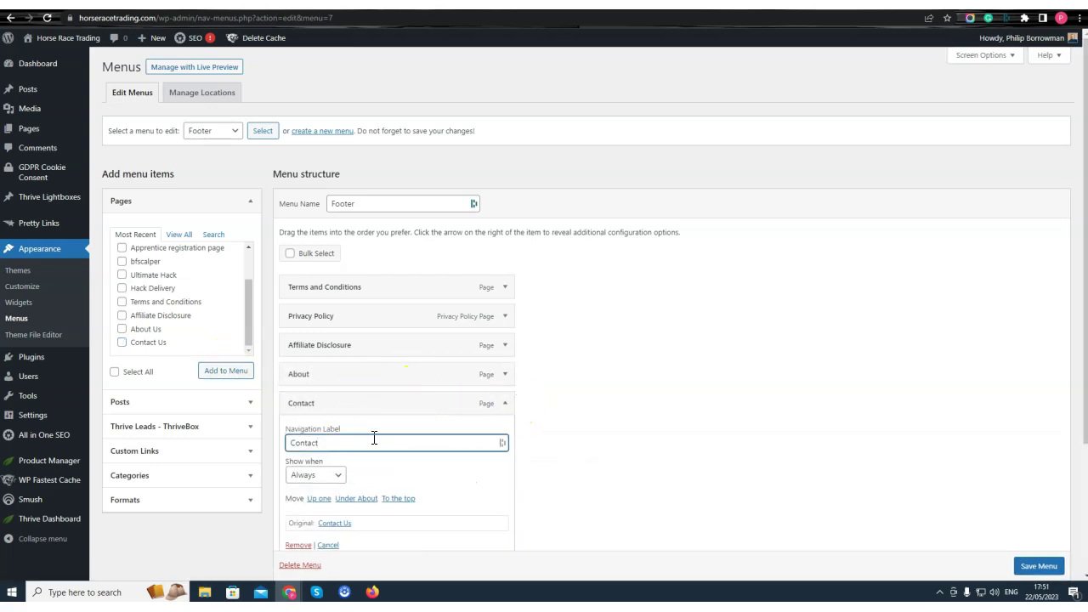
click(1039, 566)
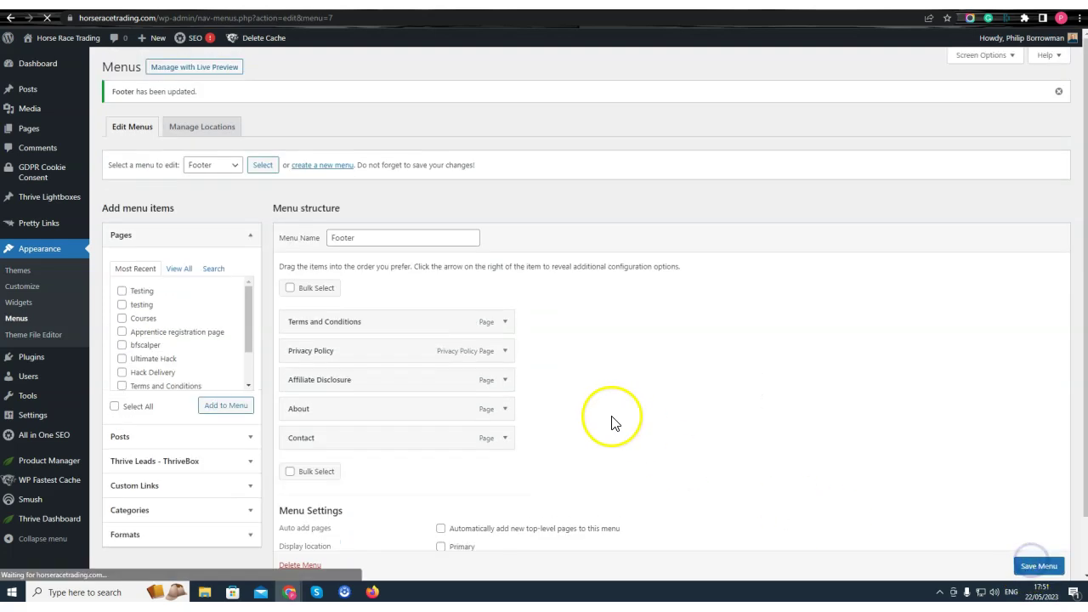
Remove Contact Us from the Main Menu and save that menu.
click(228, 166)
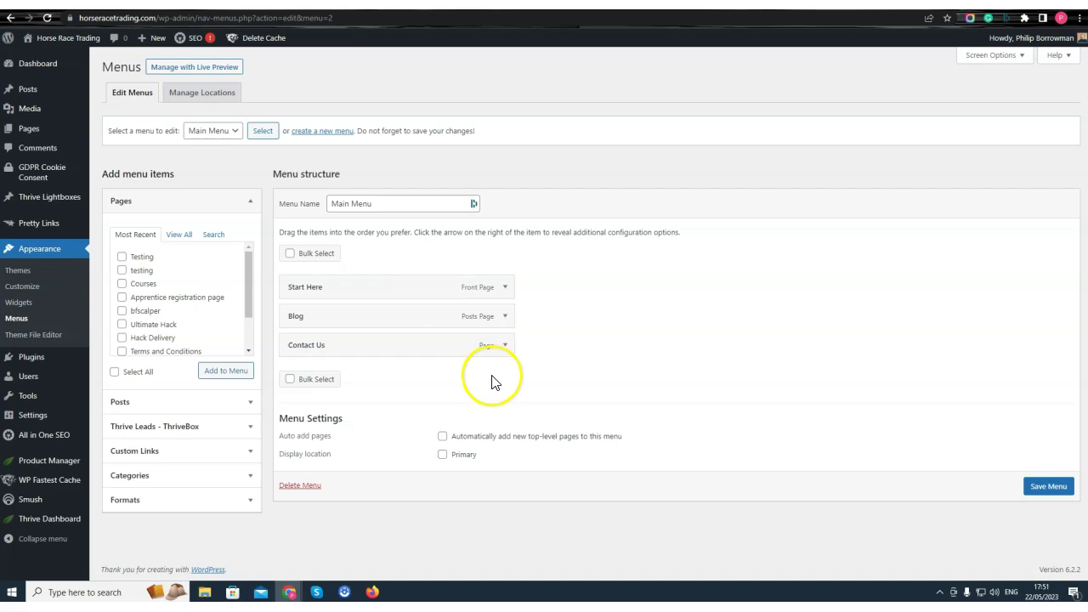
click(505, 345)
click(299, 485)
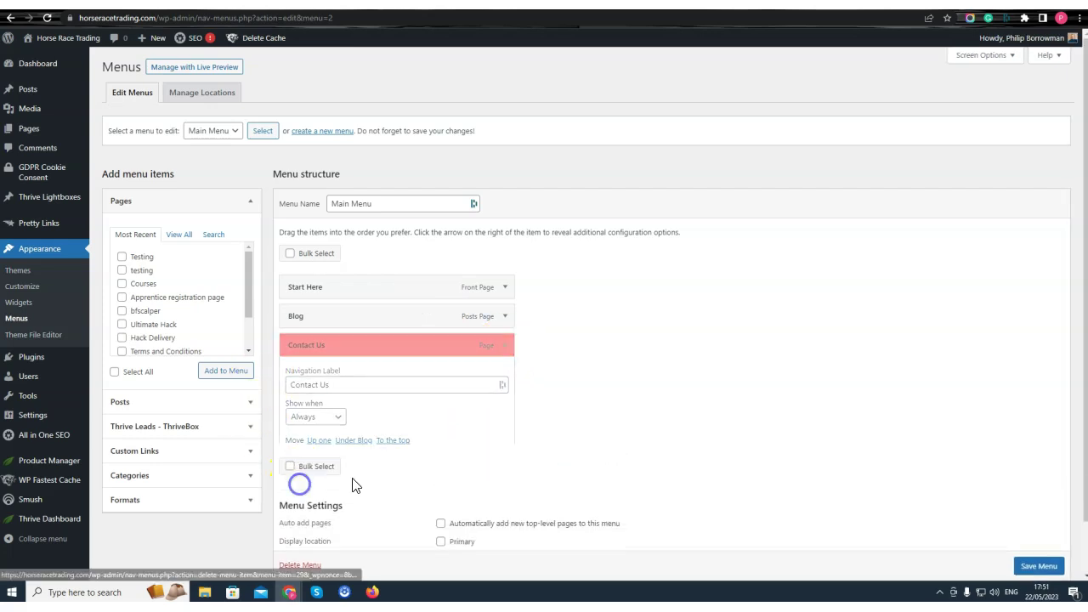
click(1048, 457)
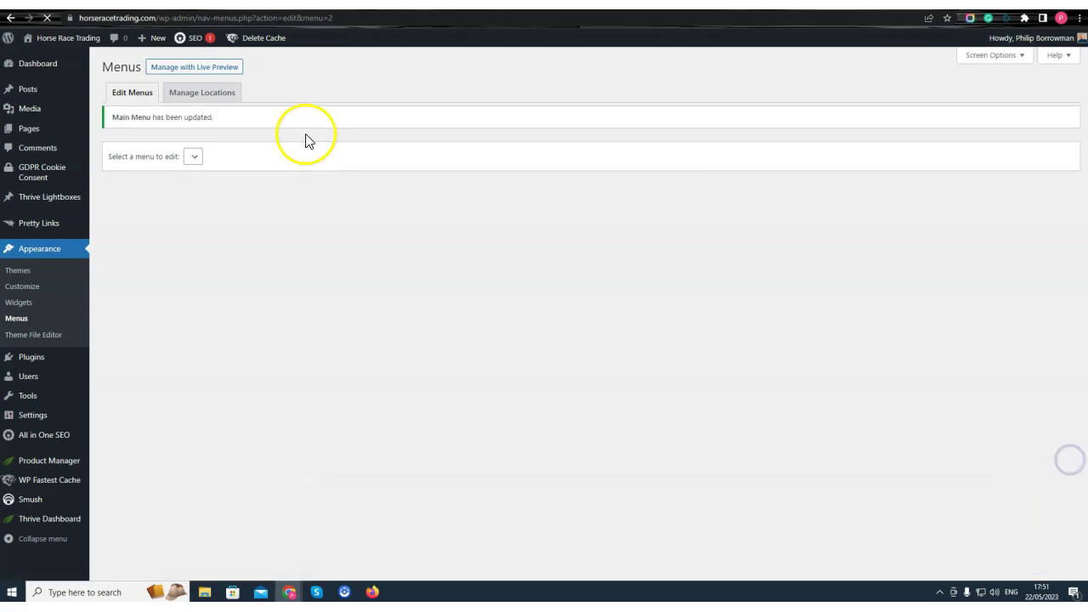
Reload the live homepage at horseracetrading.com to check the header navigation.
click(302, 17)
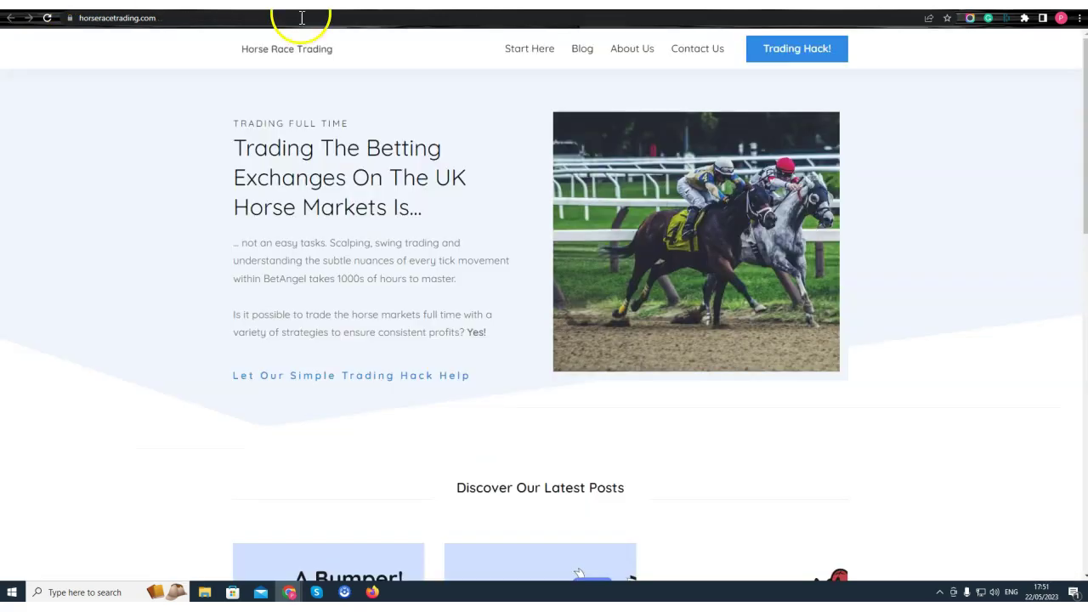
click(48, 18)
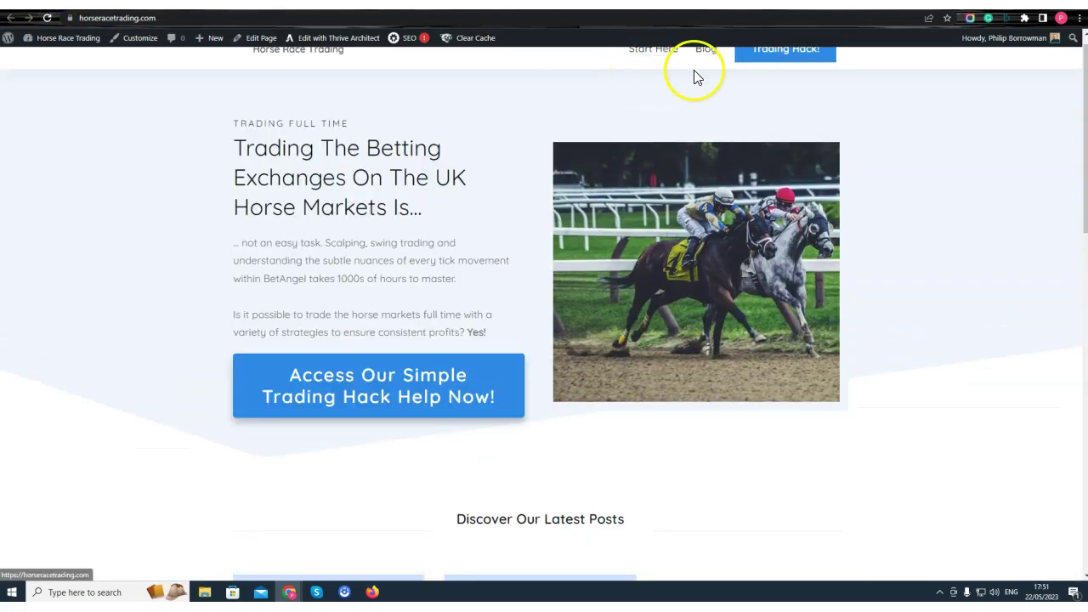
Open the homepage in Thrive Architect and select its footer.
scroll(899, 207, down, 8)
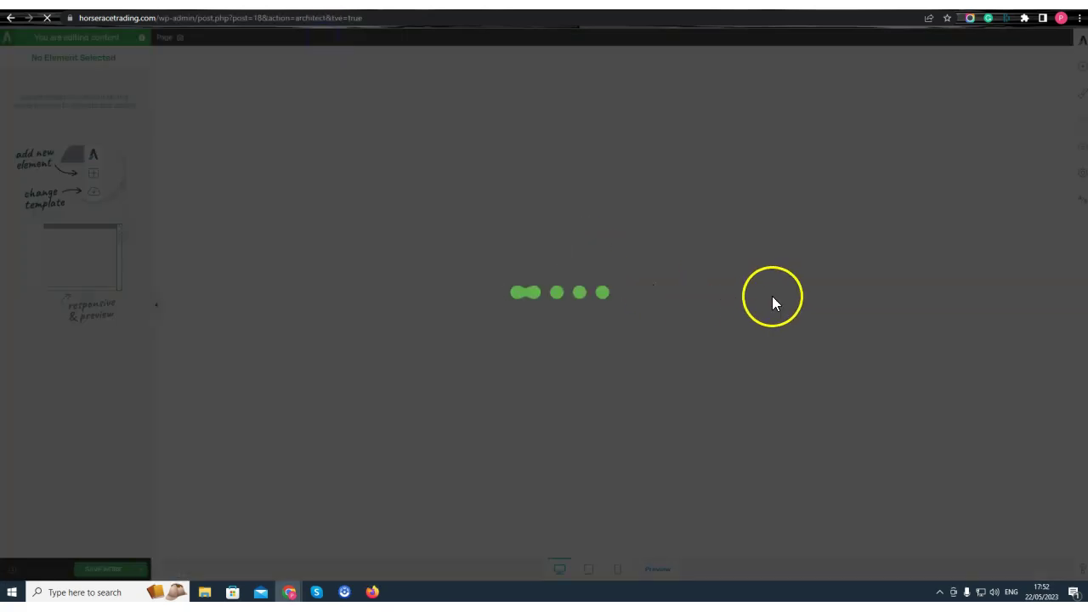
drag(1065, 116, 1081, 445)
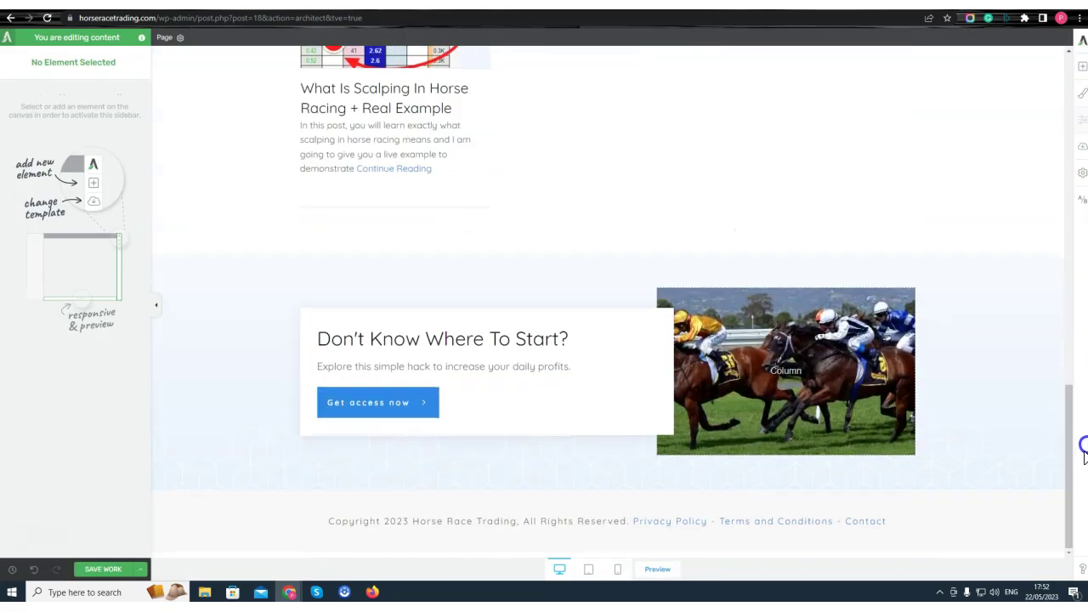
click(809, 523)
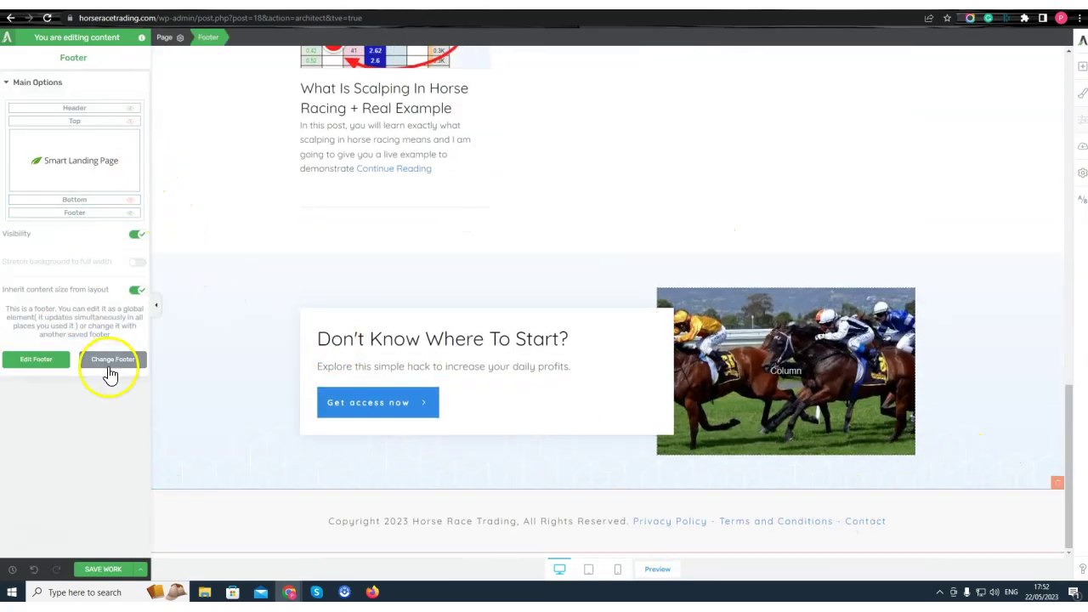
click(25, 361)
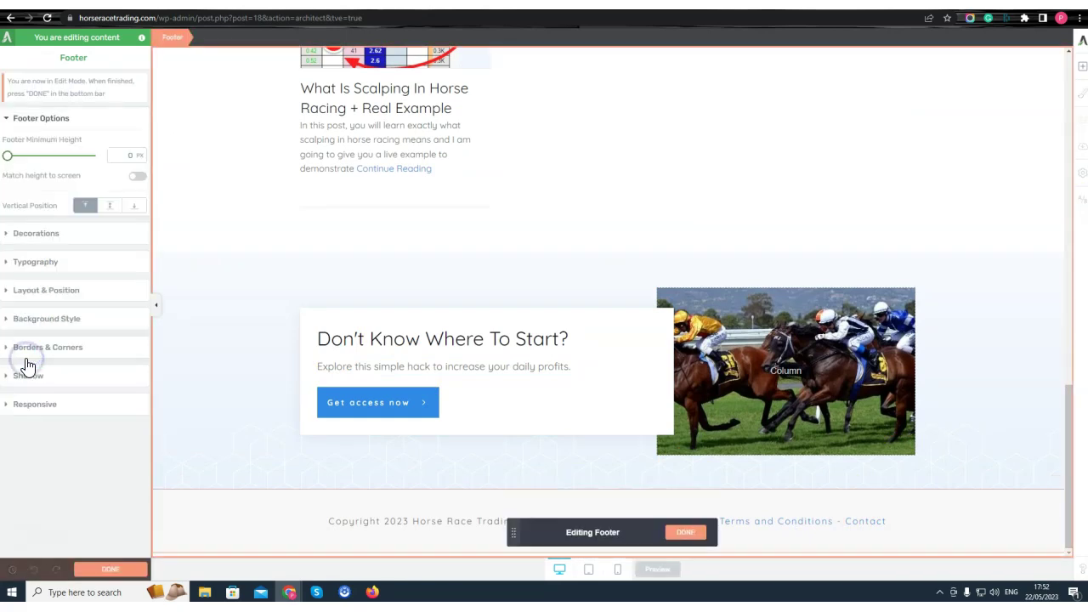
click(689, 534)
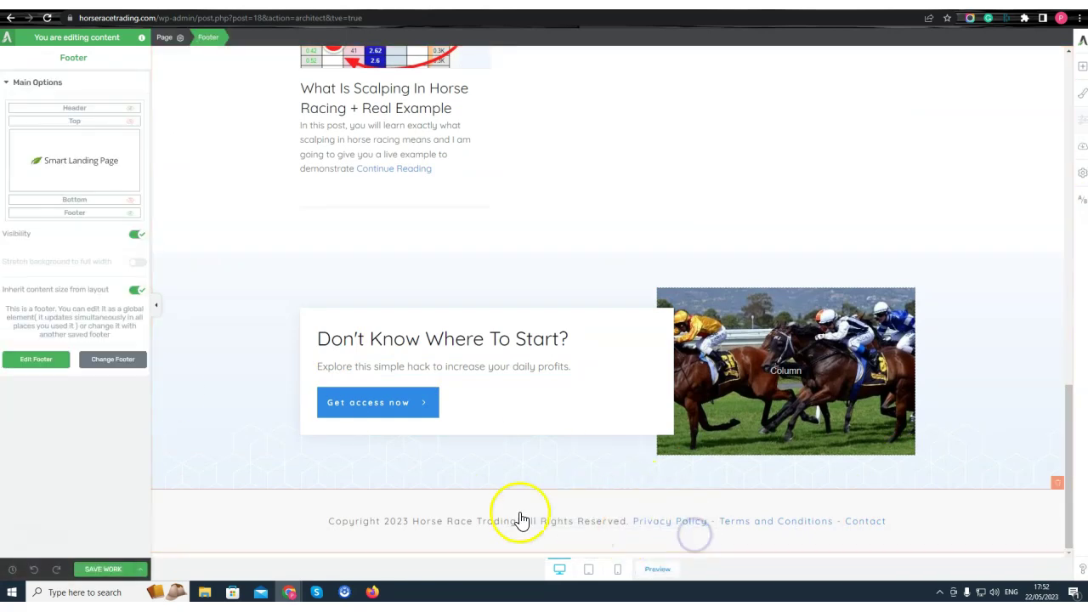
click(125, 361)
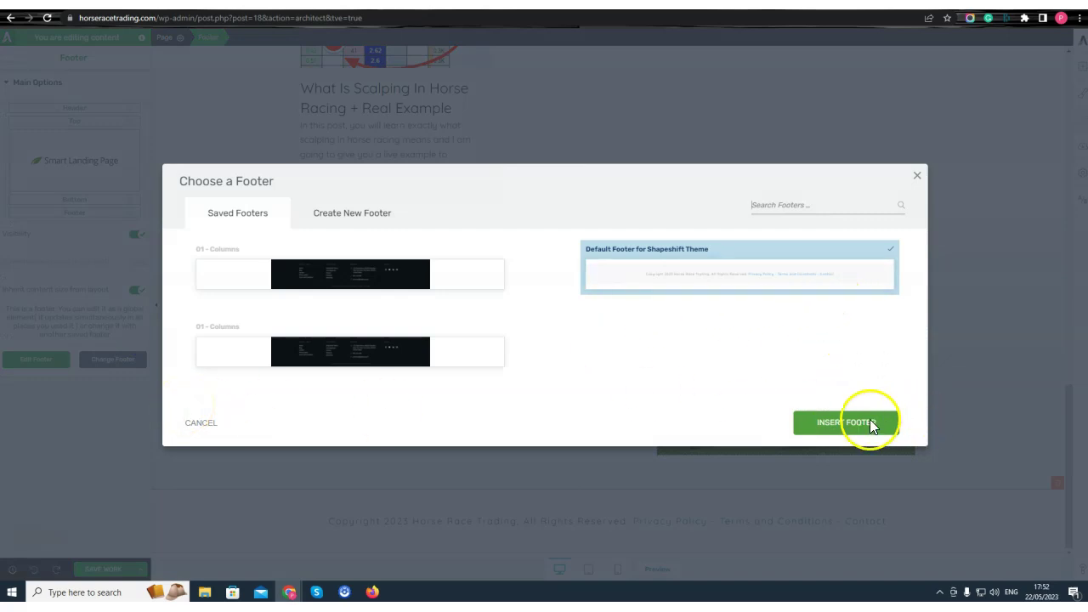
click(915, 178)
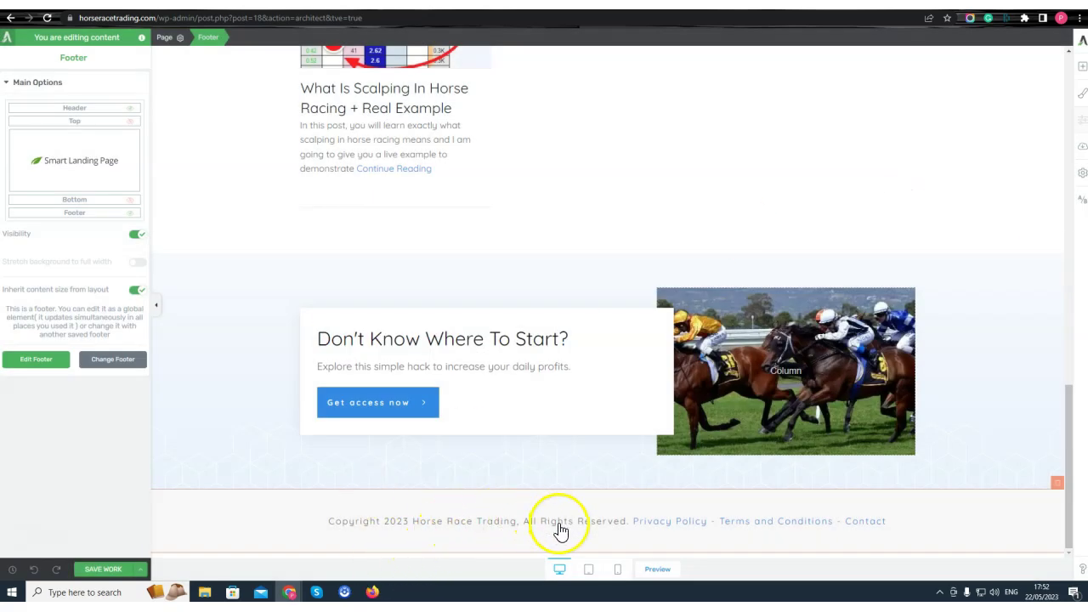
Open the footer for editing, select its copyright text and move the Editing Footer bar clear of it.
click(35, 360)
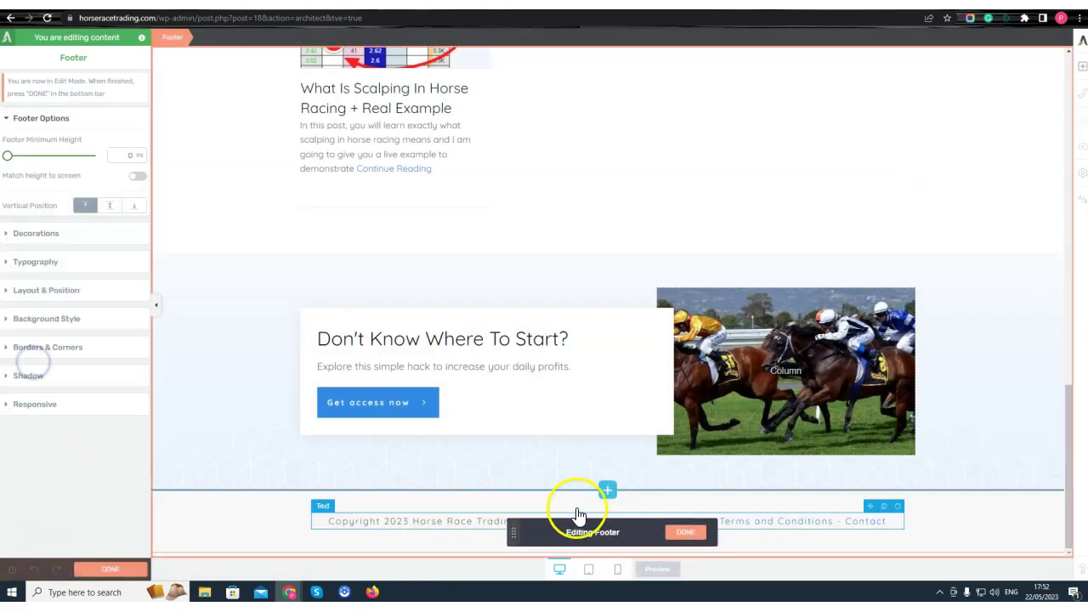
click(885, 531)
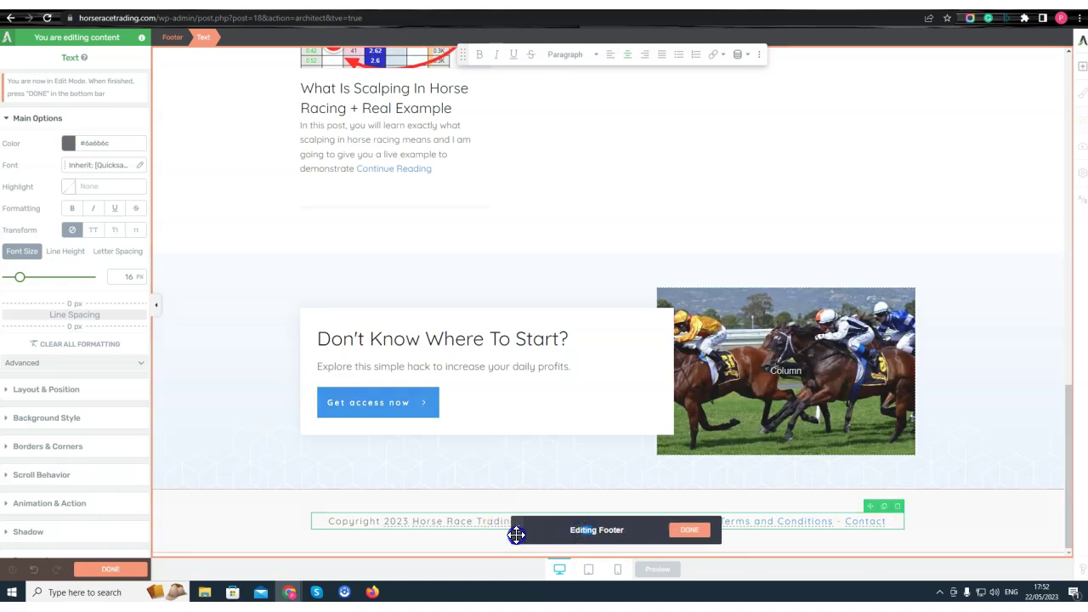
drag(514, 532, 497, 420)
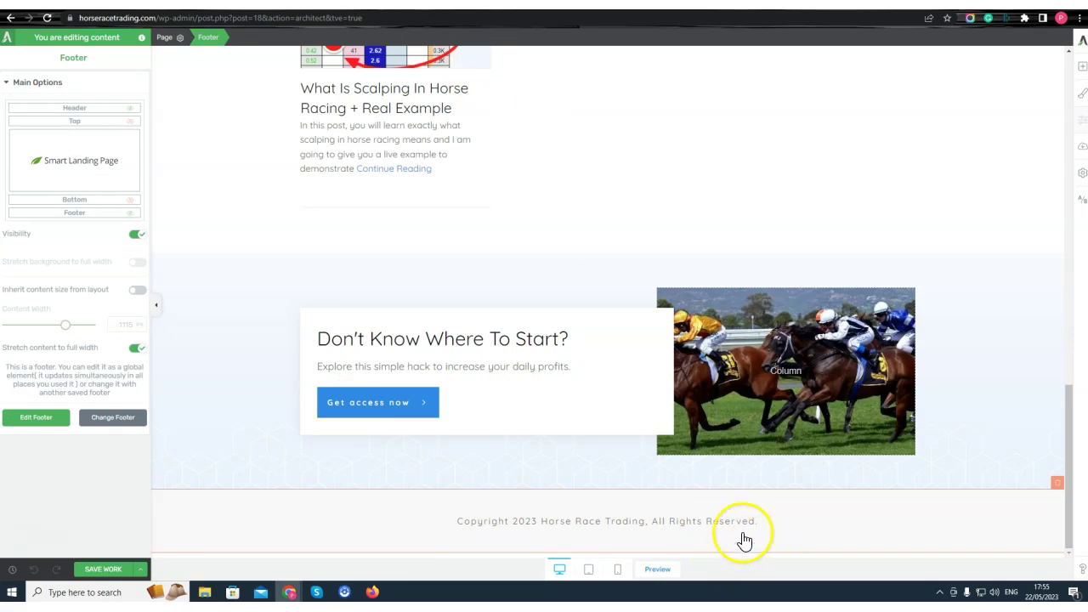
Add a new line below the footer's copyright text and insert the Privacy Policy global field there as dynamic text.
click(50, 426)
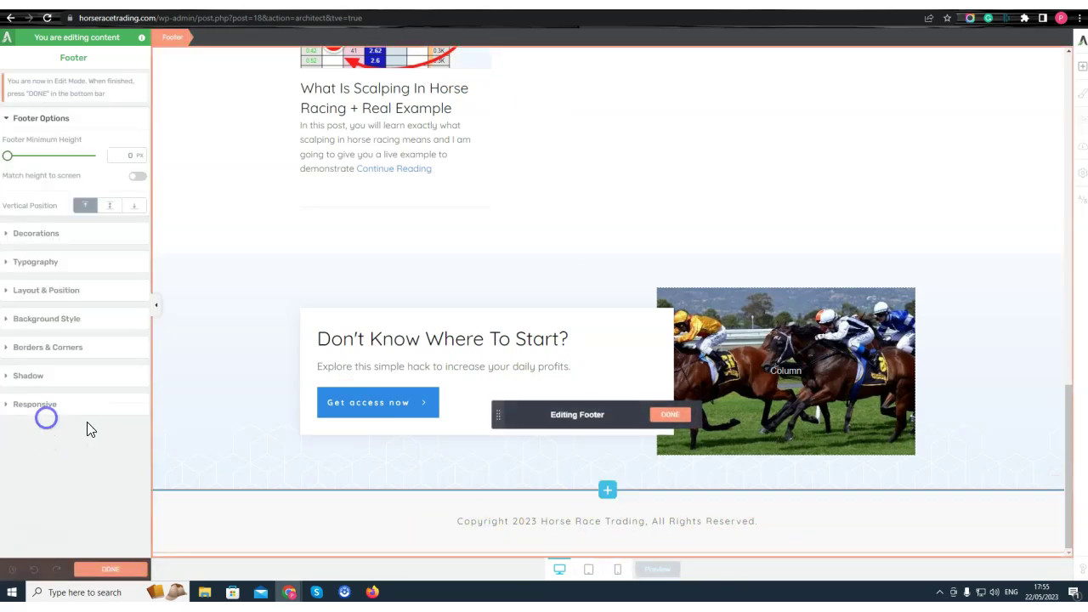
click(773, 523)
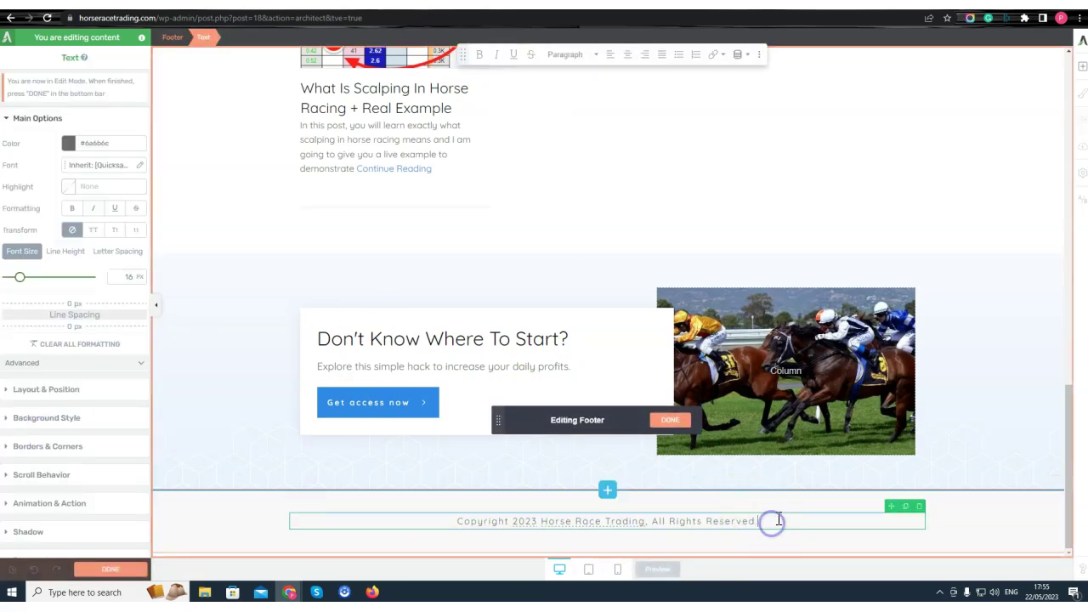
key(Return)
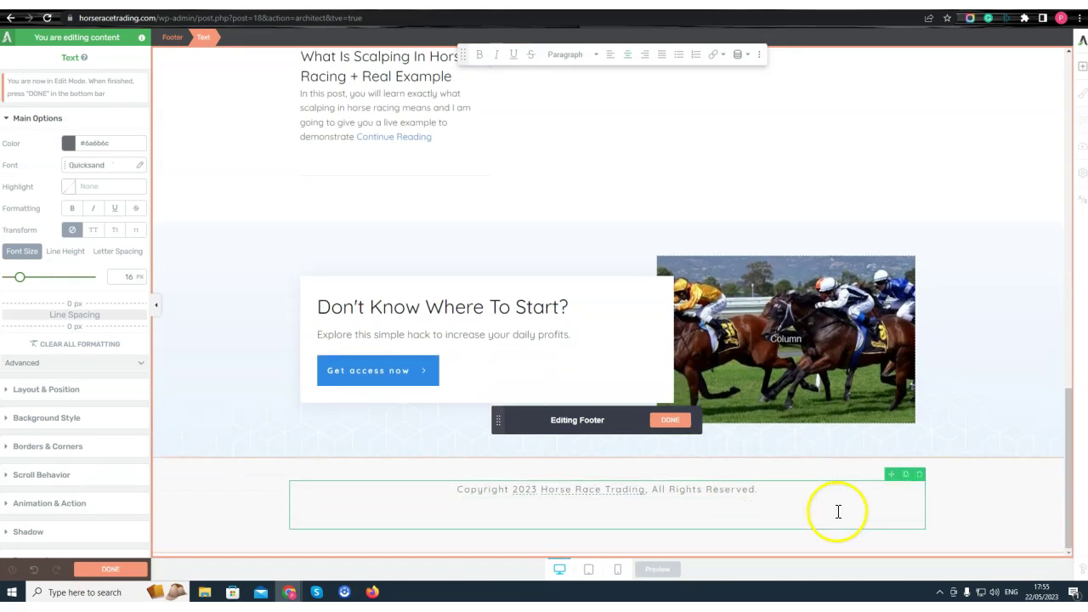
click(735, 56)
click(701, 94)
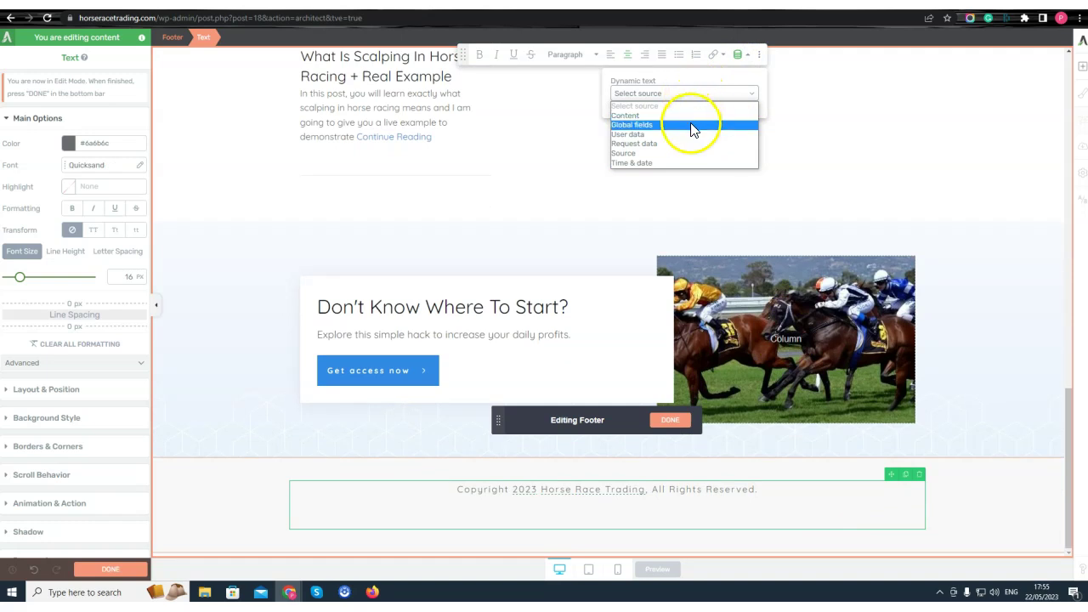
click(691, 125)
click(695, 123)
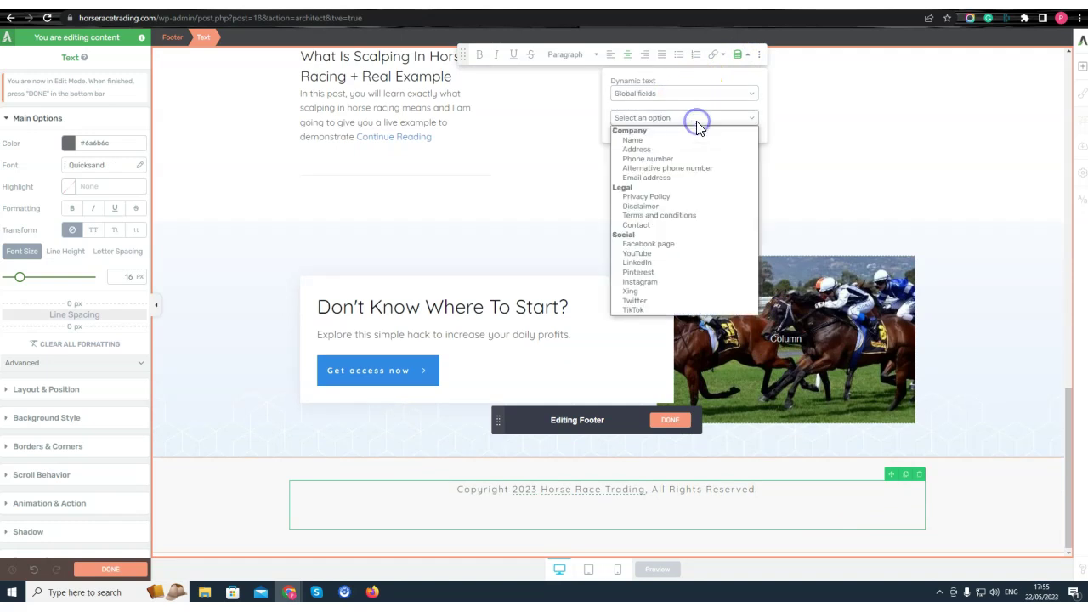
click(680, 196)
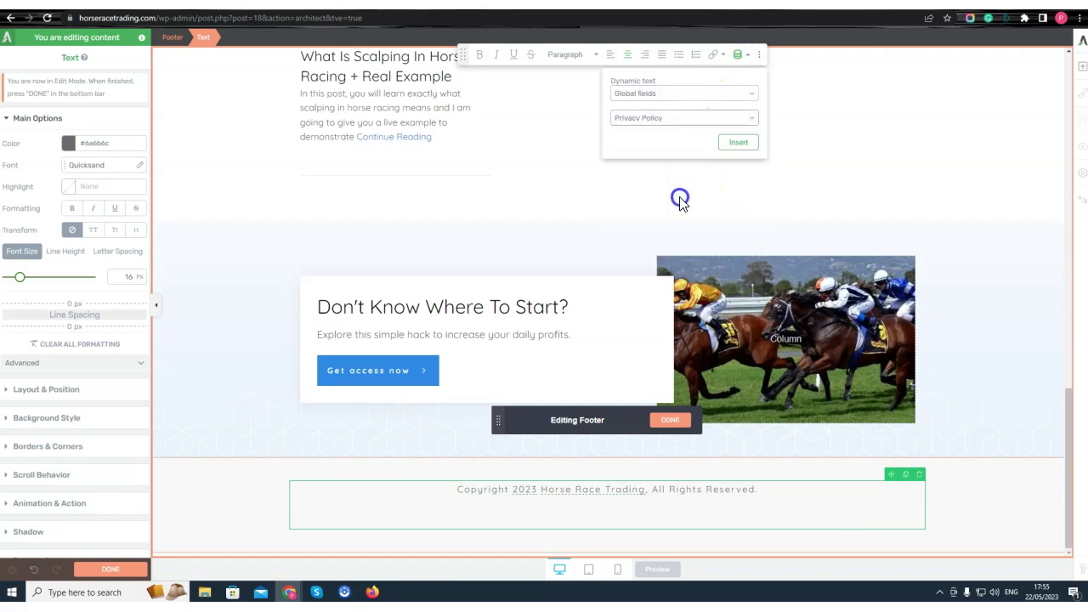
click(735, 143)
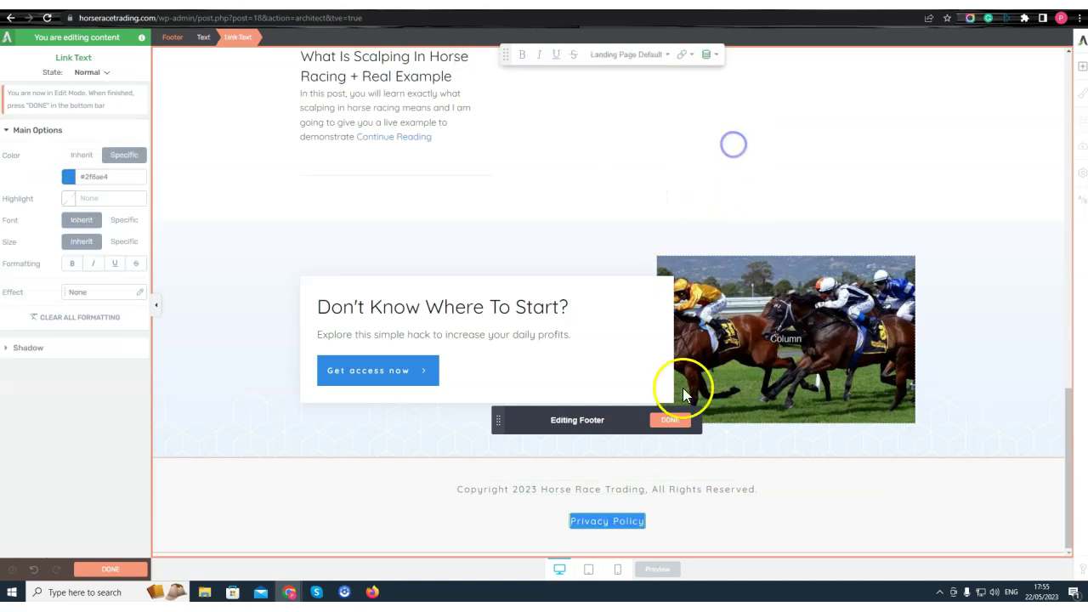
Add a "|" separator after Privacy Policy in the footer and insert the Disclaimer global field.
click(675, 521)
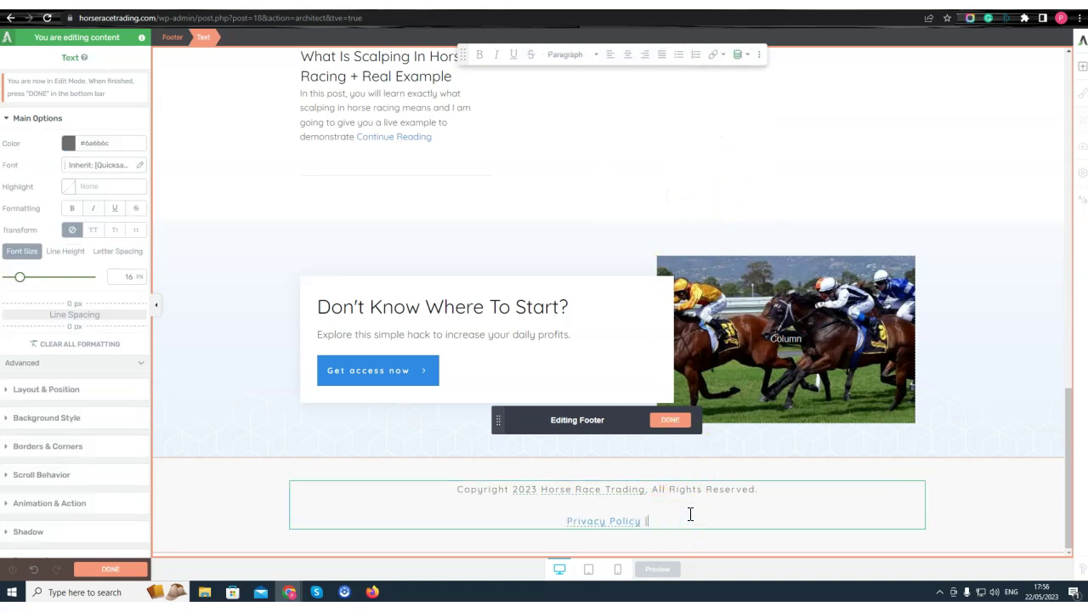
click(738, 53)
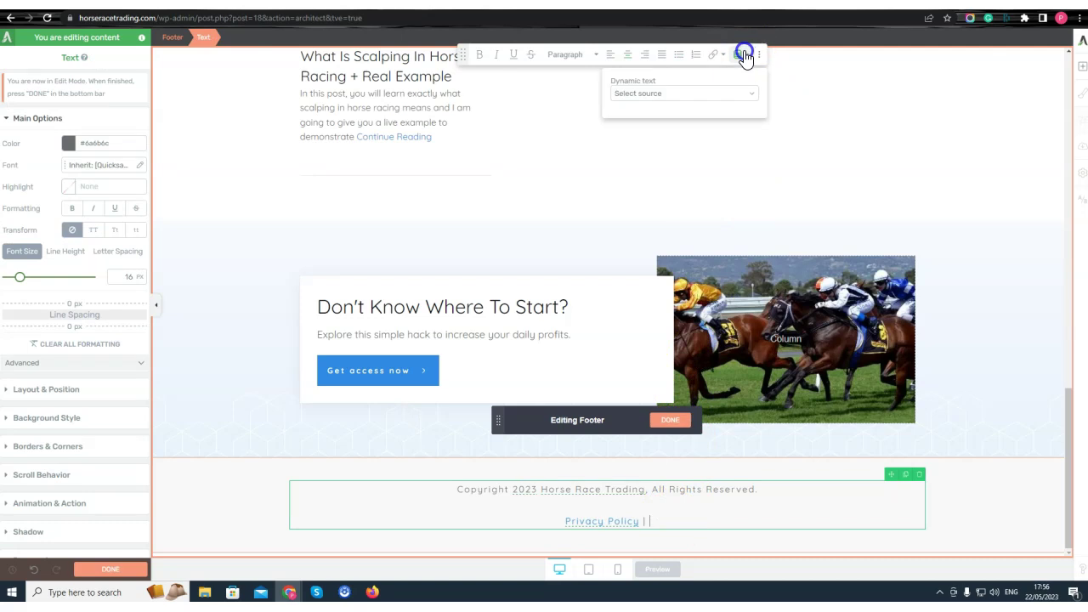
click(685, 96)
click(676, 124)
click(680, 117)
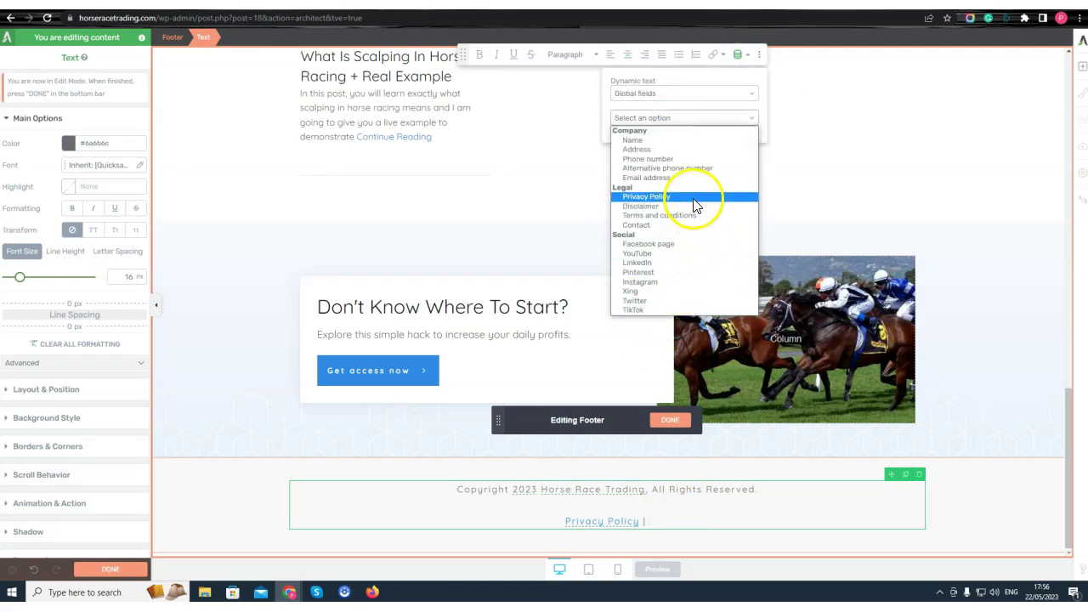
click(696, 206)
click(749, 143)
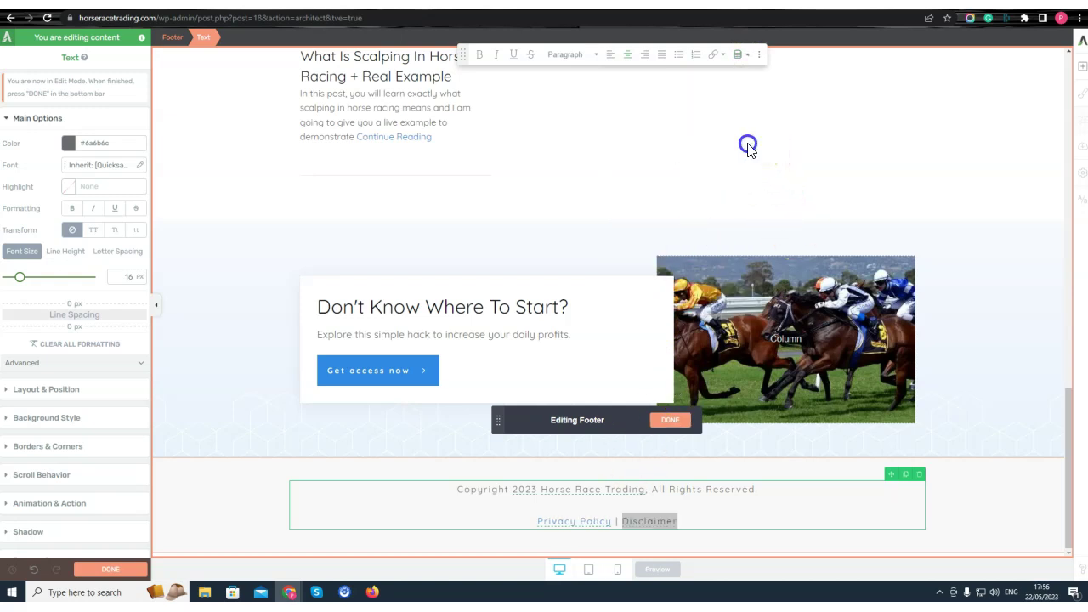
Add a "|" separator after Disclaimer in the footer and insert the Terms and conditions global field.
click(711, 513)
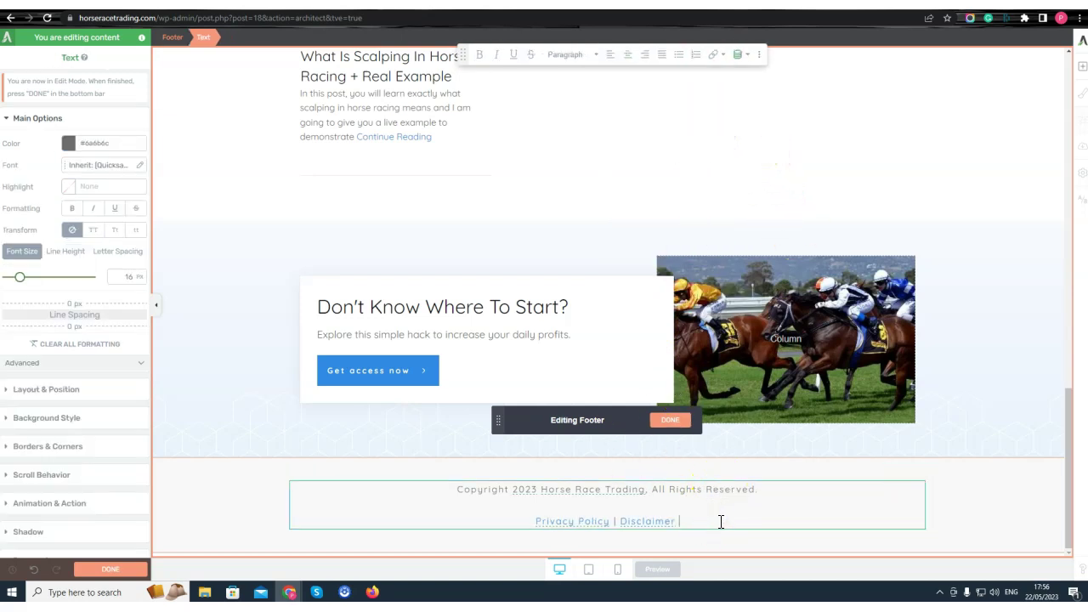
click(737, 53)
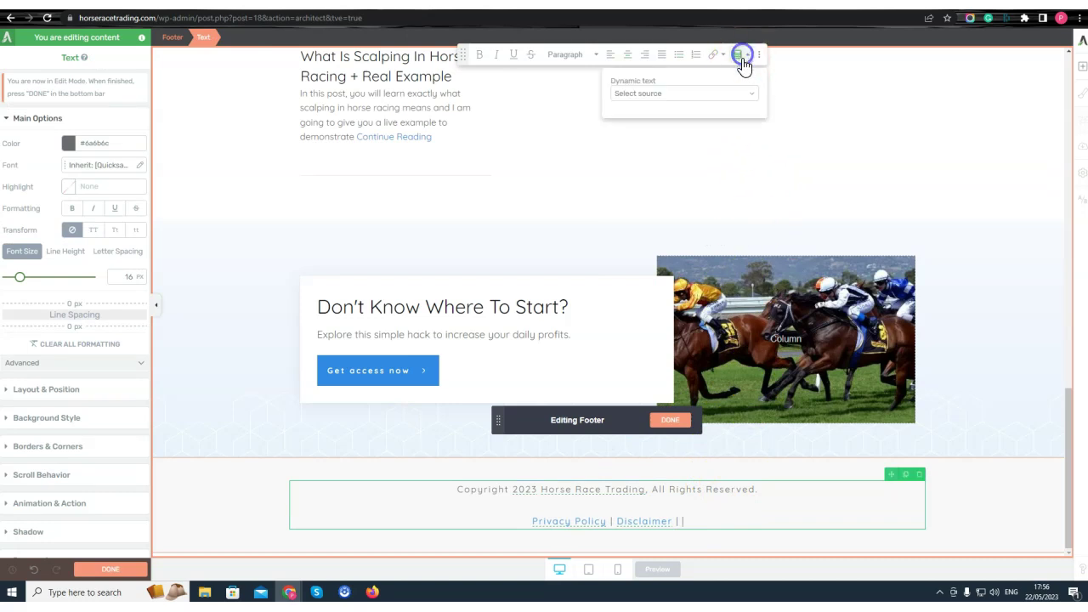
click(712, 92)
click(685, 124)
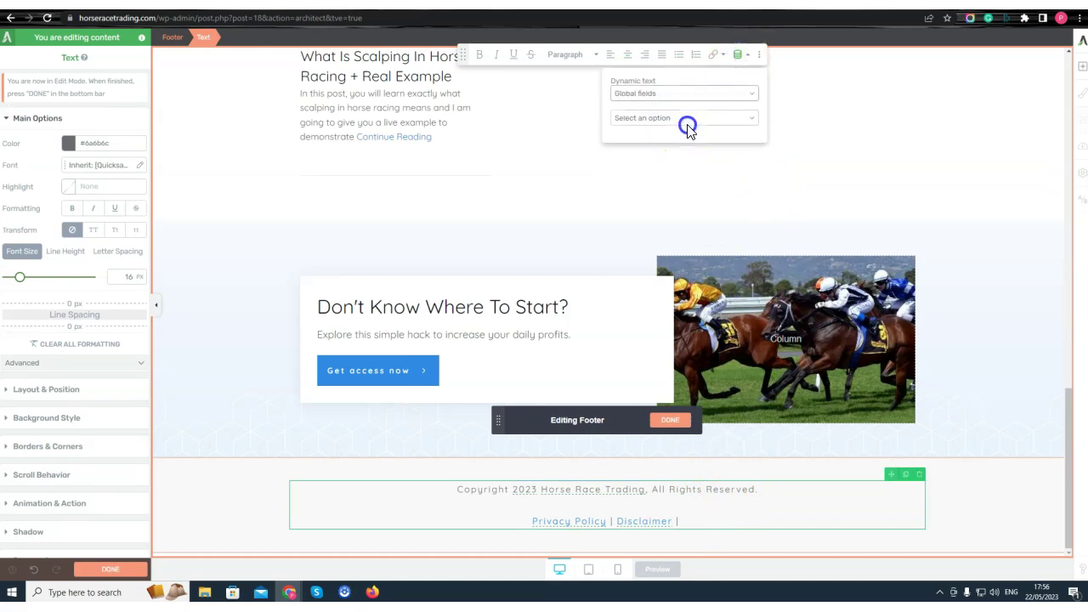
click(680, 119)
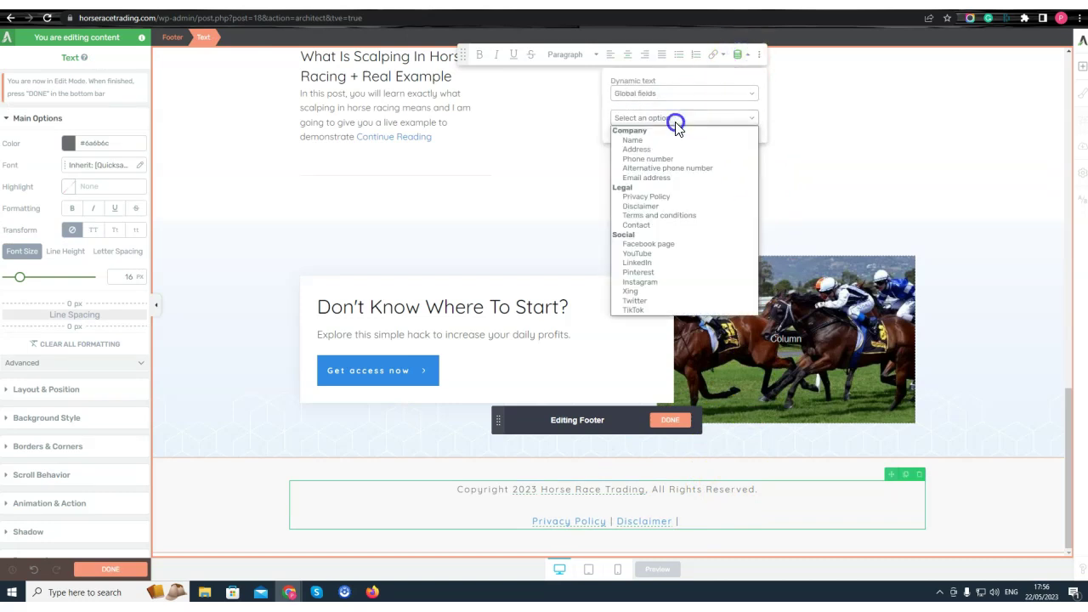
click(695, 216)
click(736, 142)
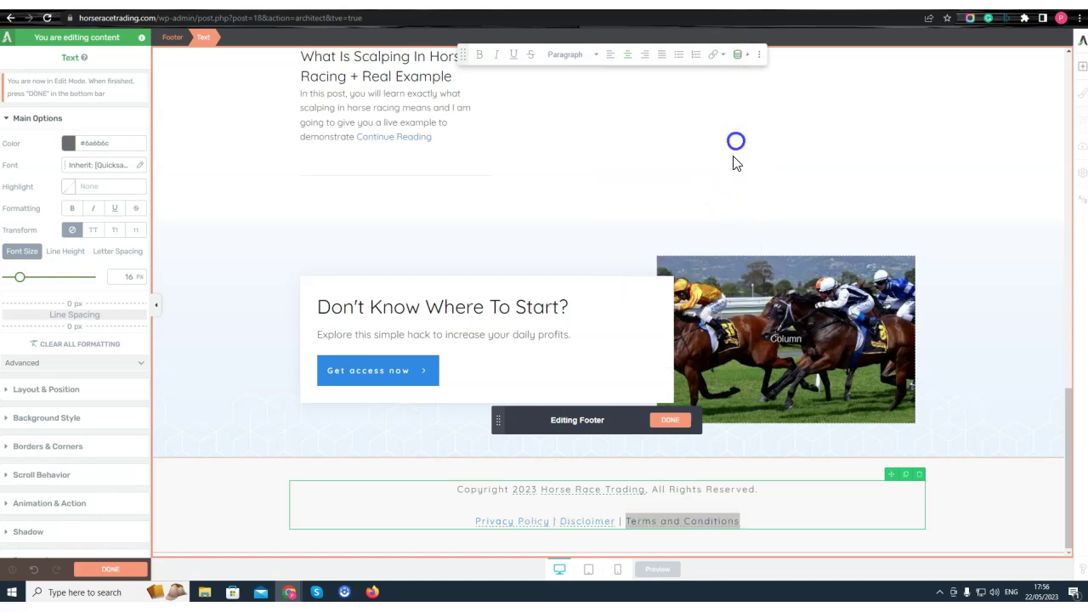
Add a "|" separator after Terms and Conditions in the footer and insert the Contact global field.
click(773, 517)
text(|)
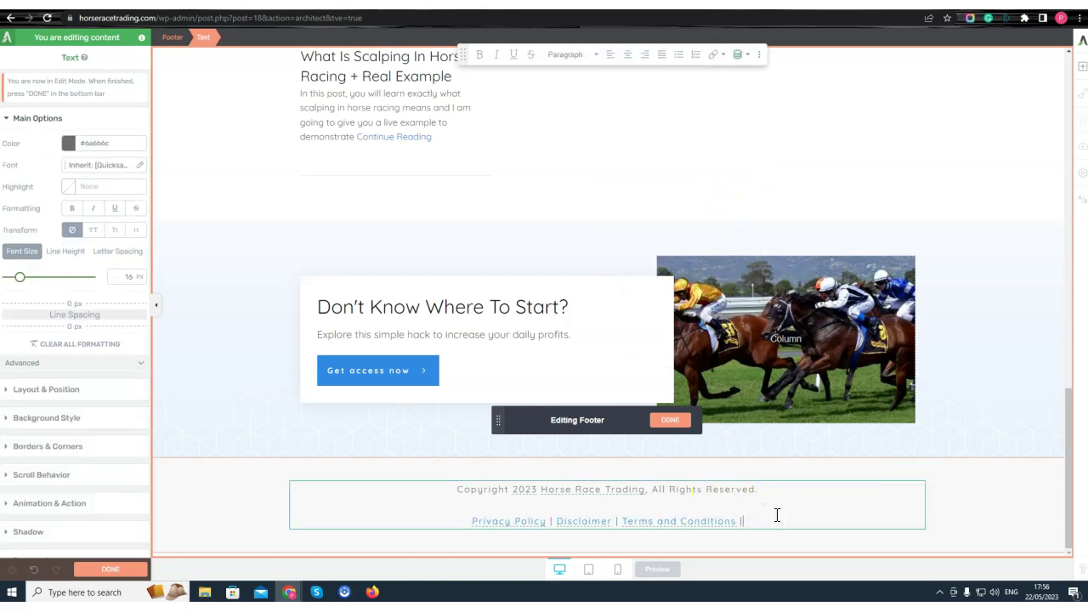
click(740, 54)
click(717, 95)
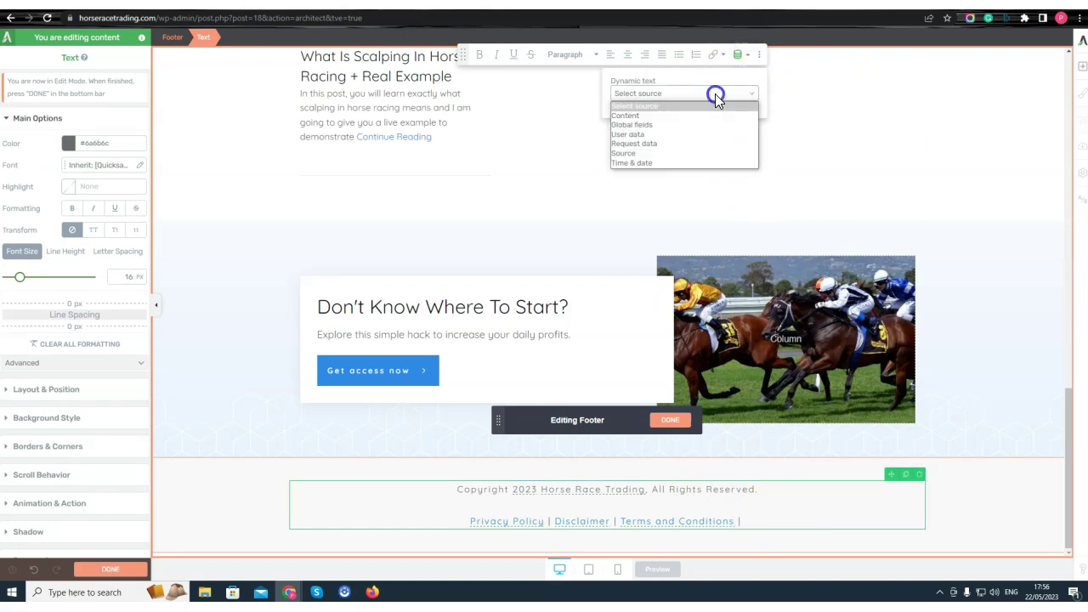
click(676, 125)
click(672, 118)
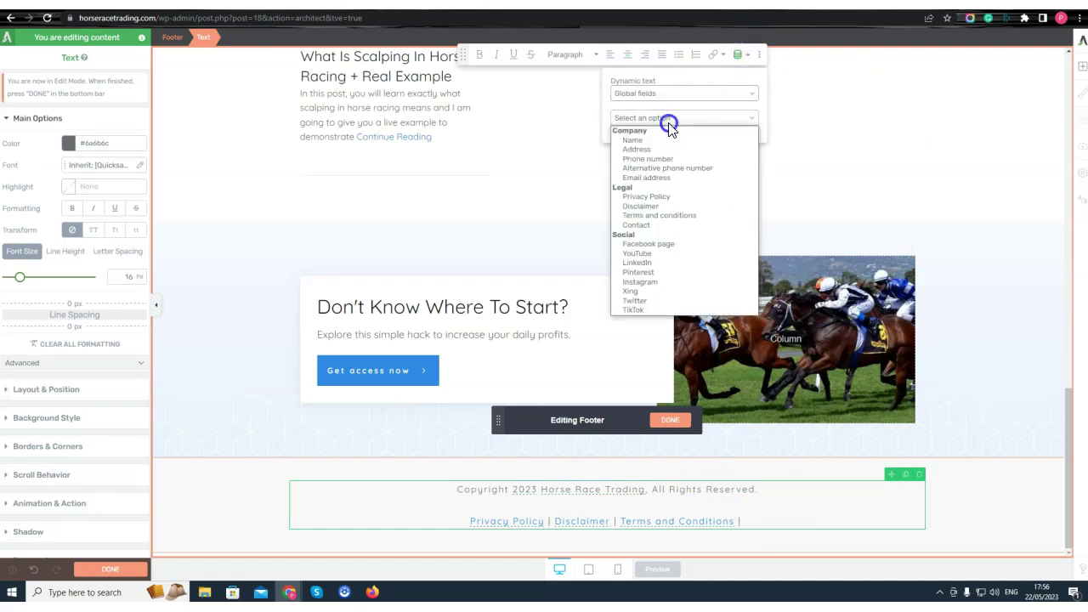
click(681, 224)
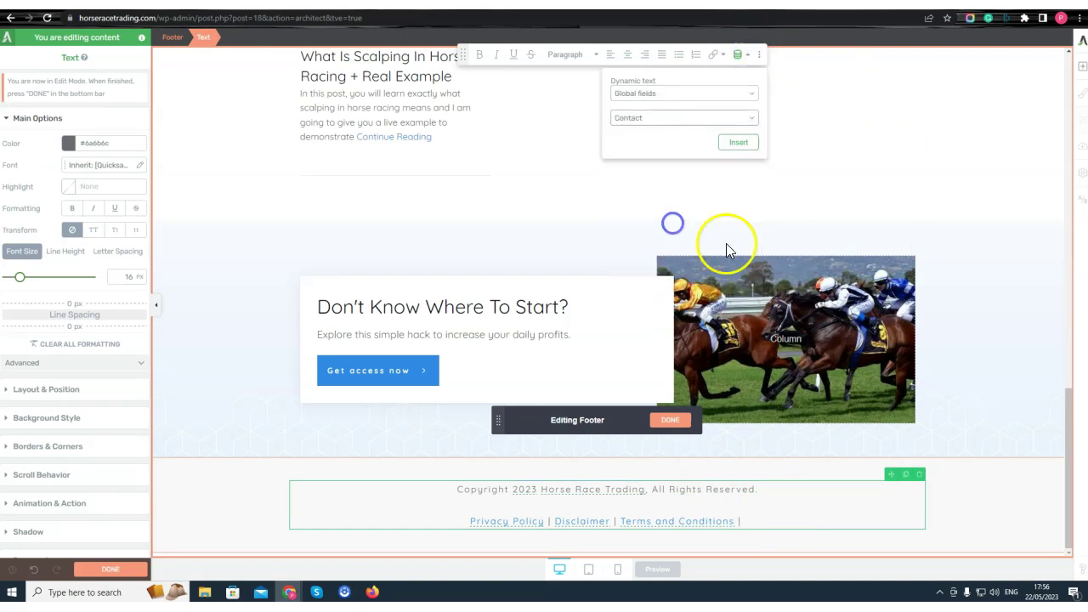
click(734, 139)
Append a "|" separator and the word "About" after Contact in the footer's link line.
click(794, 525)
text(| Contact |)
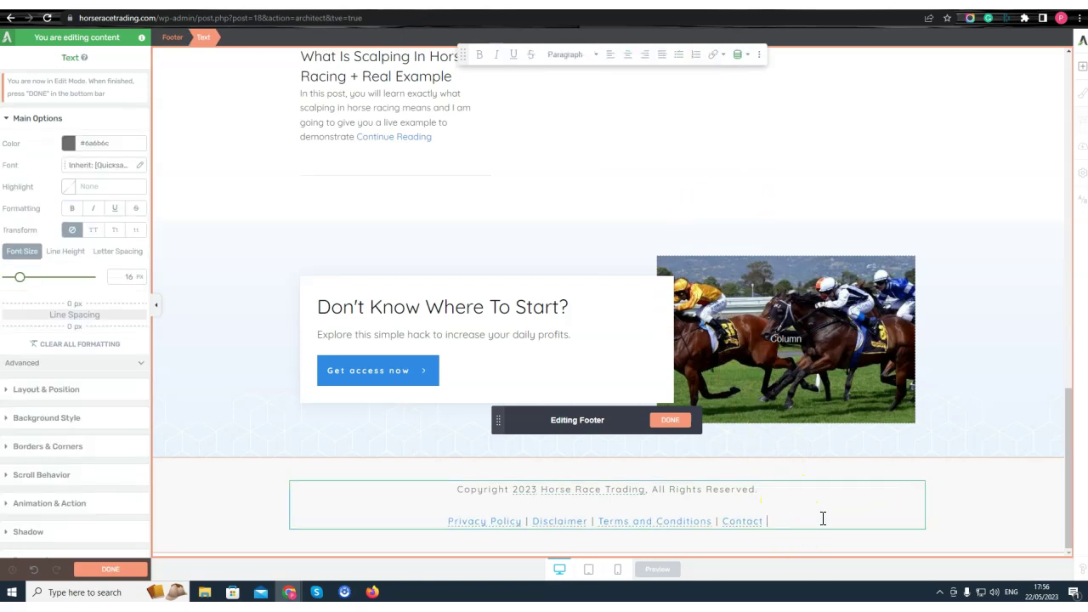
text(About)
Link the footer word "About" to the site's About Us page, found by searching for "about".
click(837, 512)
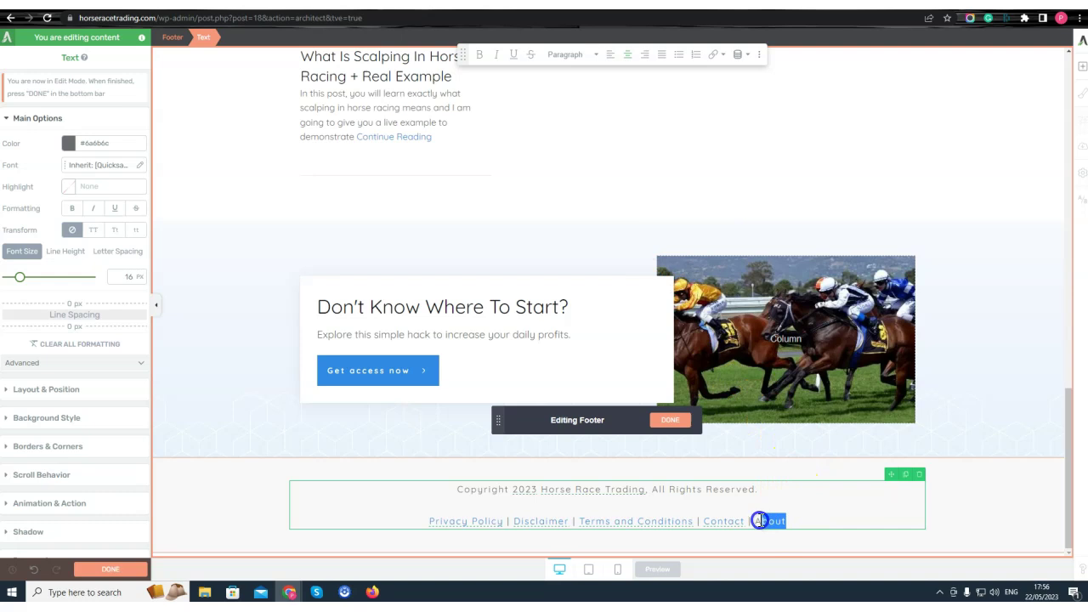
click(712, 54)
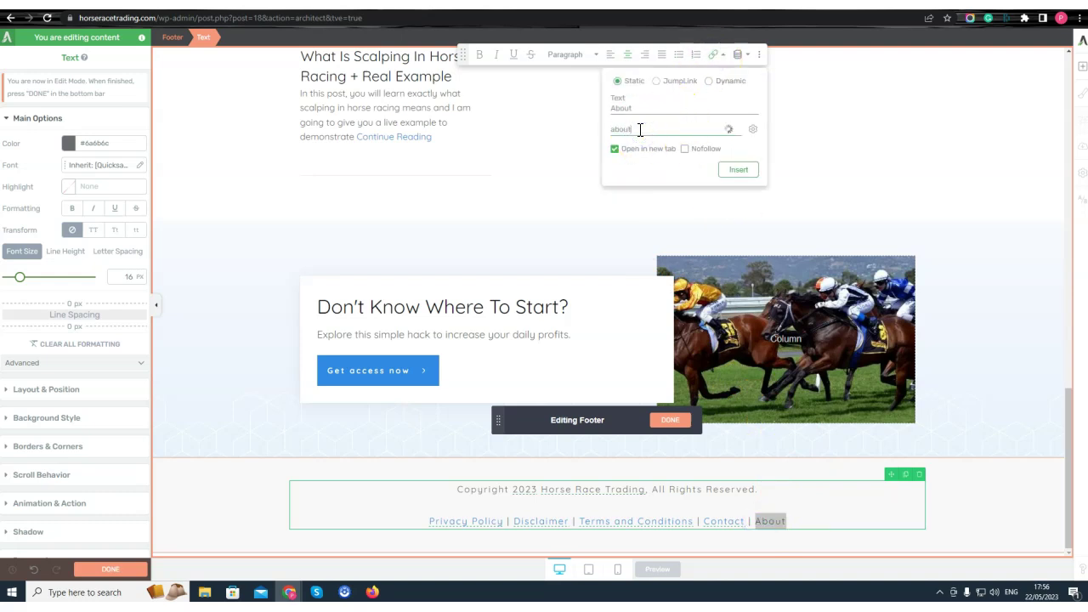
text(about)
click(672, 126)
click(674, 147)
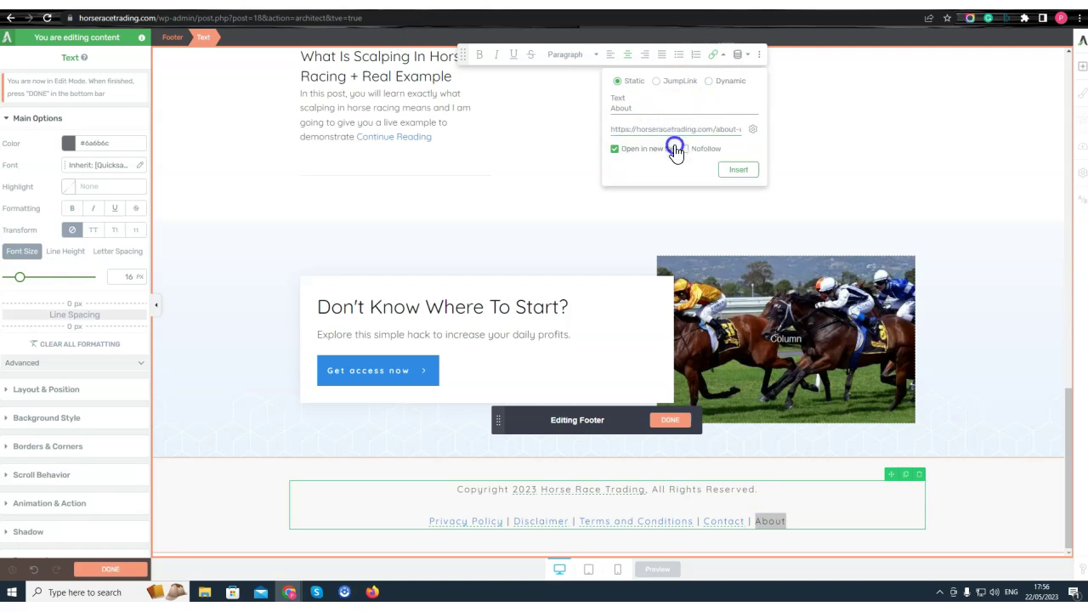
click(739, 171)
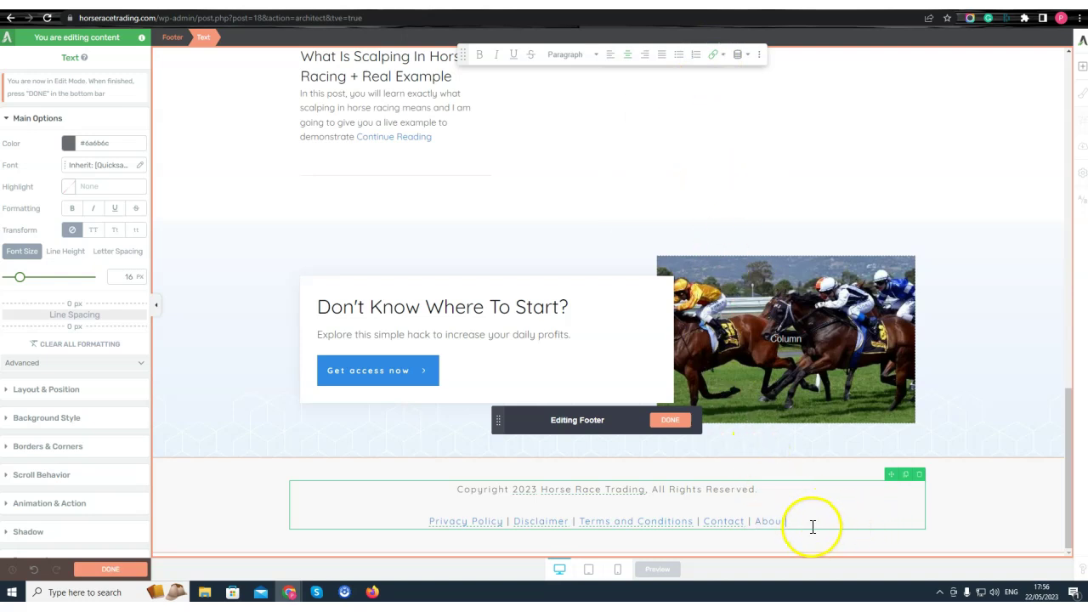
Underline the footer links About, Contact, Terms and Conditions, Disclaimer and Privacy Policy.
click(772, 521)
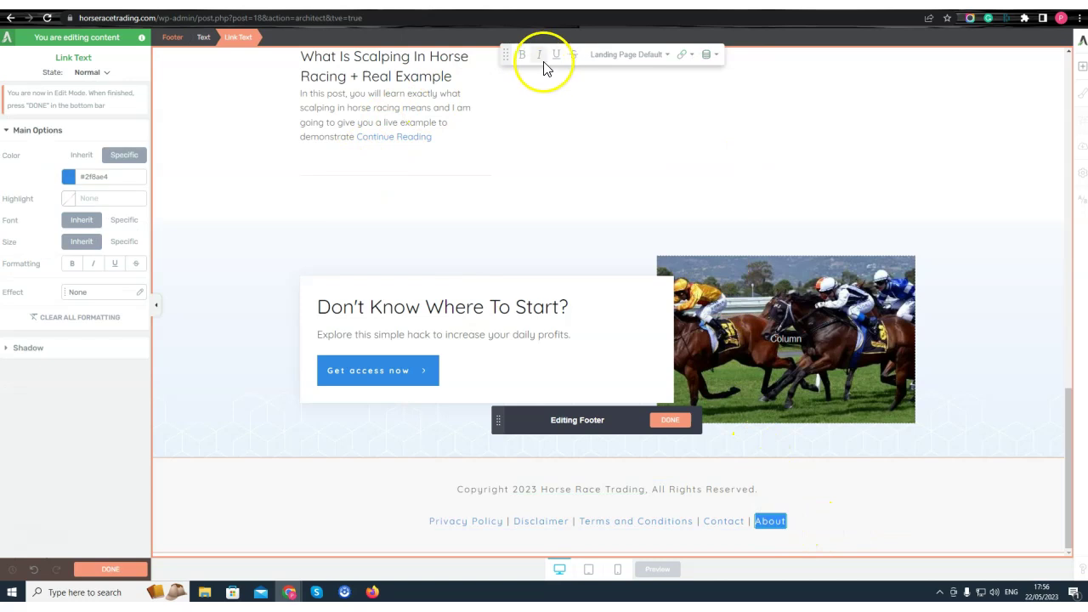
click(722, 521)
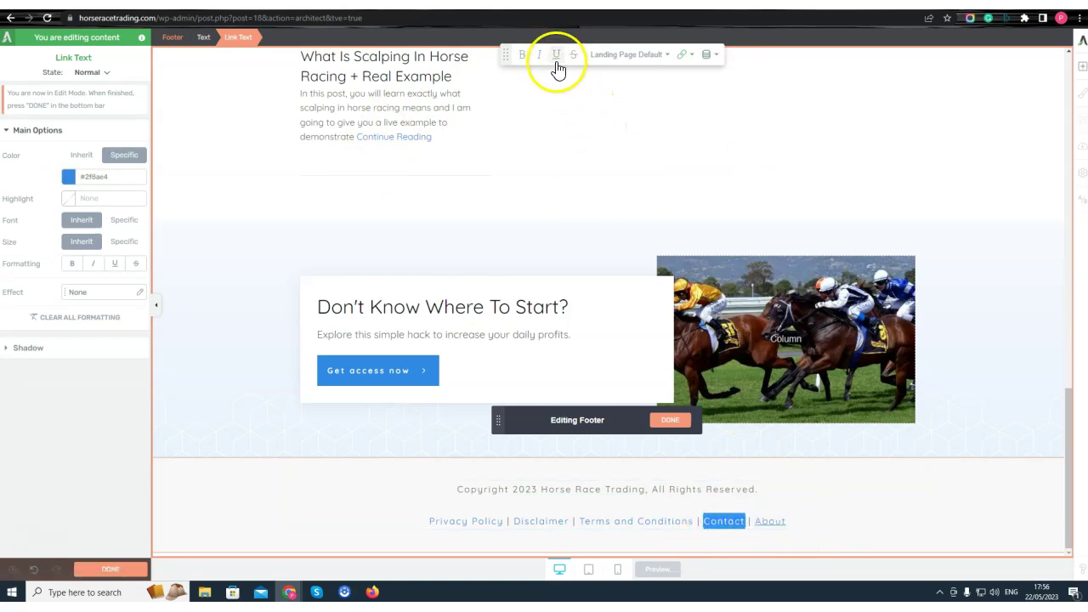
click(651, 521)
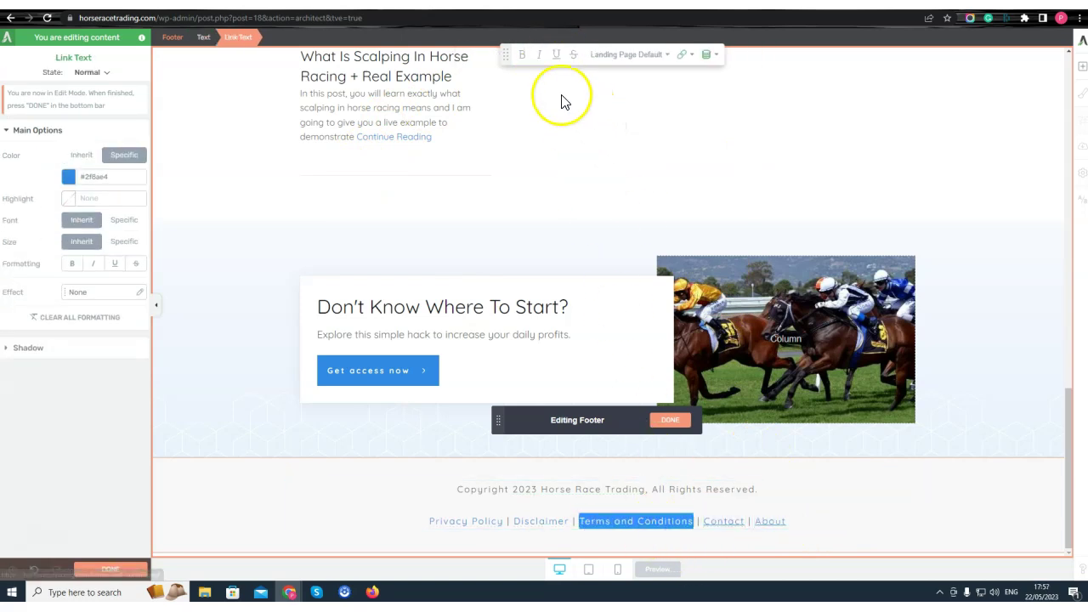
click(549, 520)
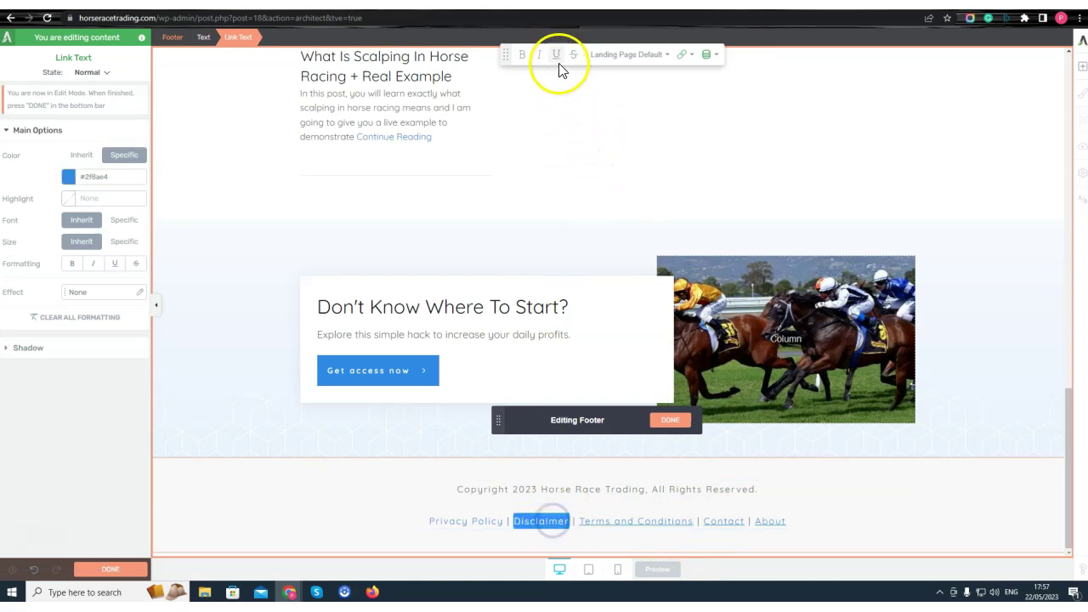
click(466, 521)
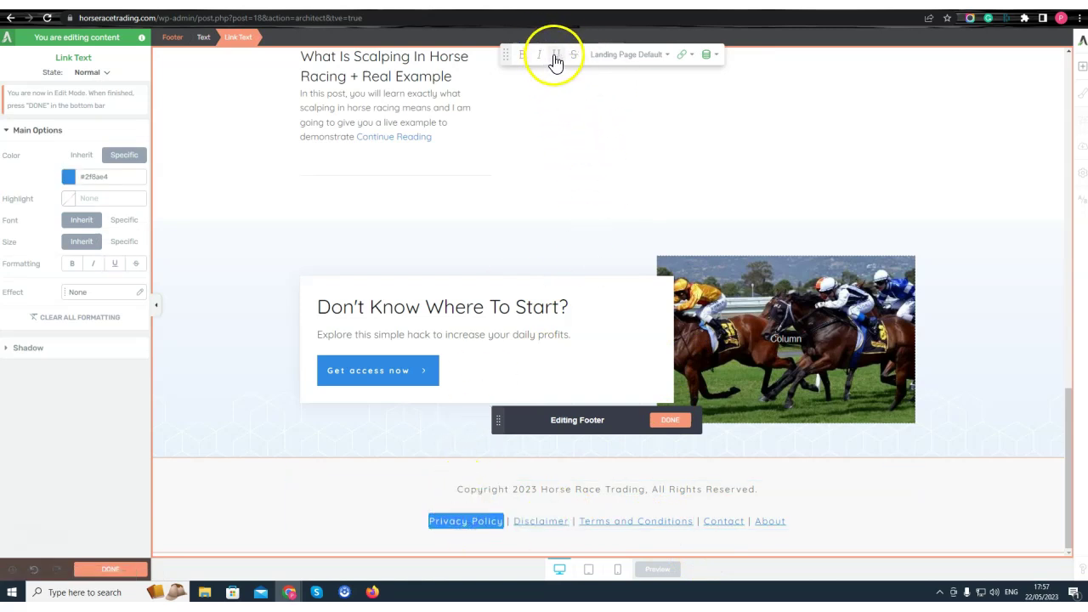
click(555, 55)
Finish editing the footer, save the homepage and open its live preview.
click(671, 421)
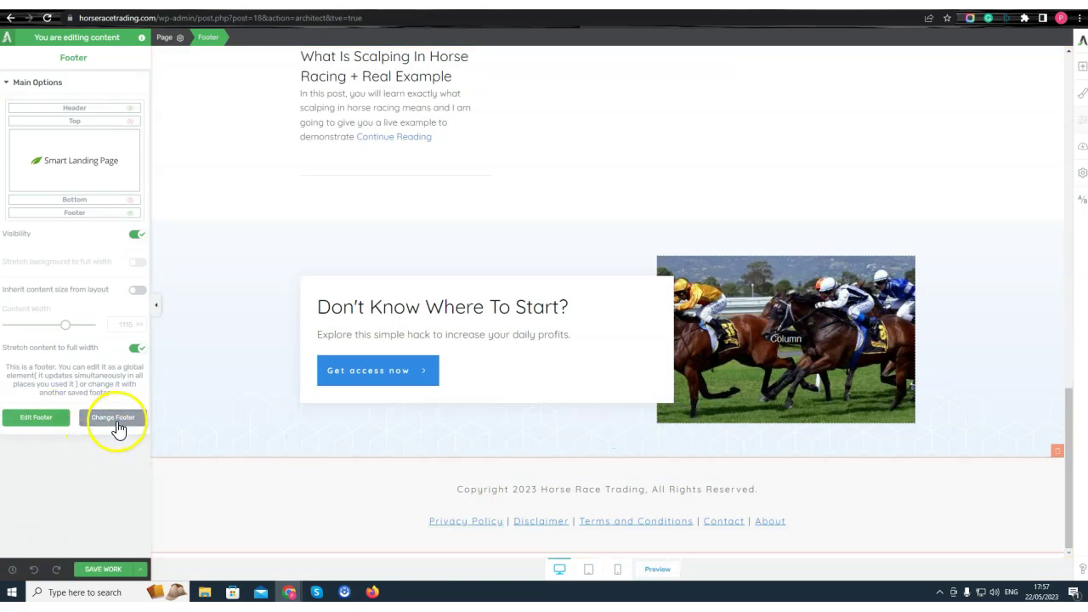
click(101, 569)
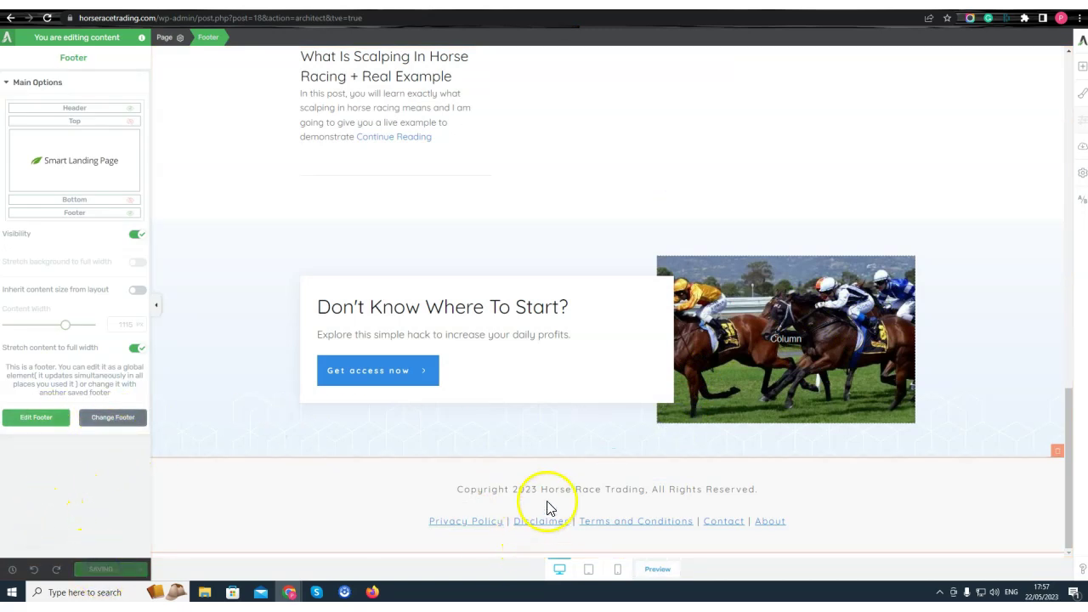
scroll(968, 402, up, 15)
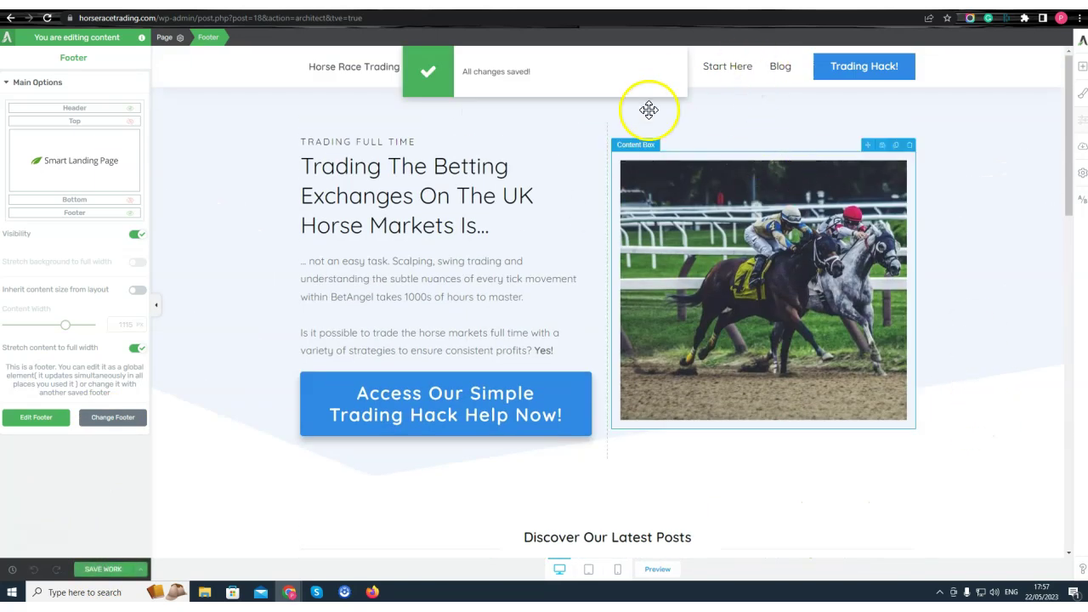
click(141, 569)
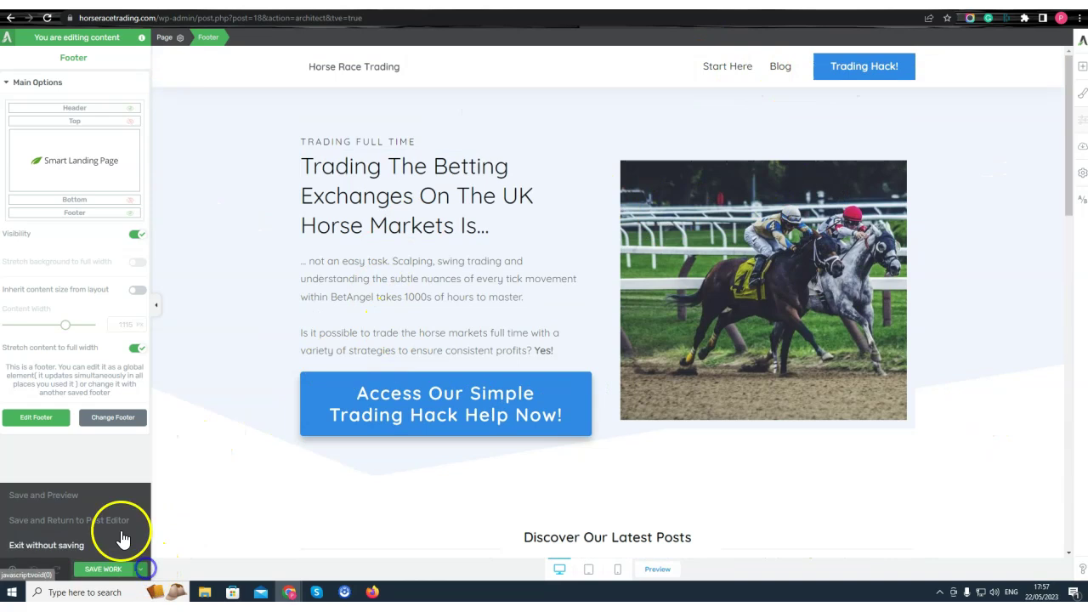
click(101, 506)
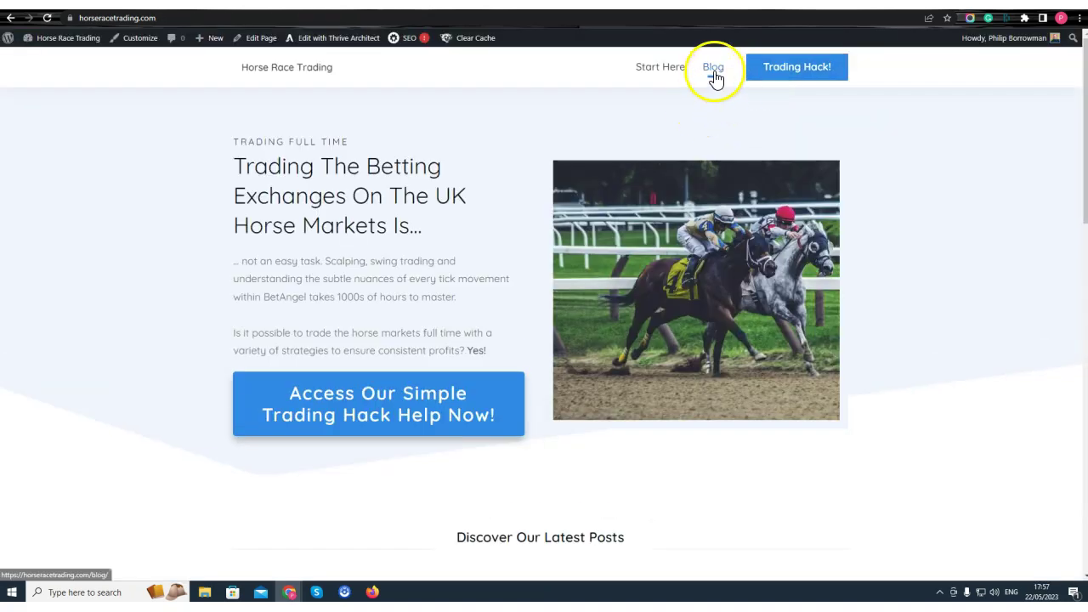
Open the live site's blog and view the post "The A-Z Of Horse Trading: Glossary".
click(715, 73)
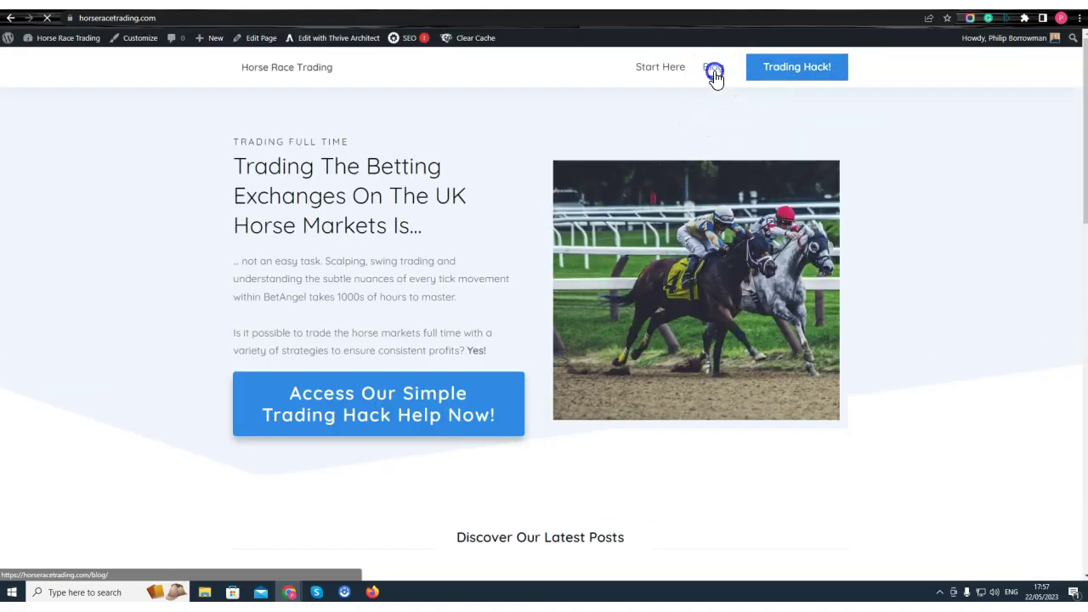
scroll(574, 207, down, 3)
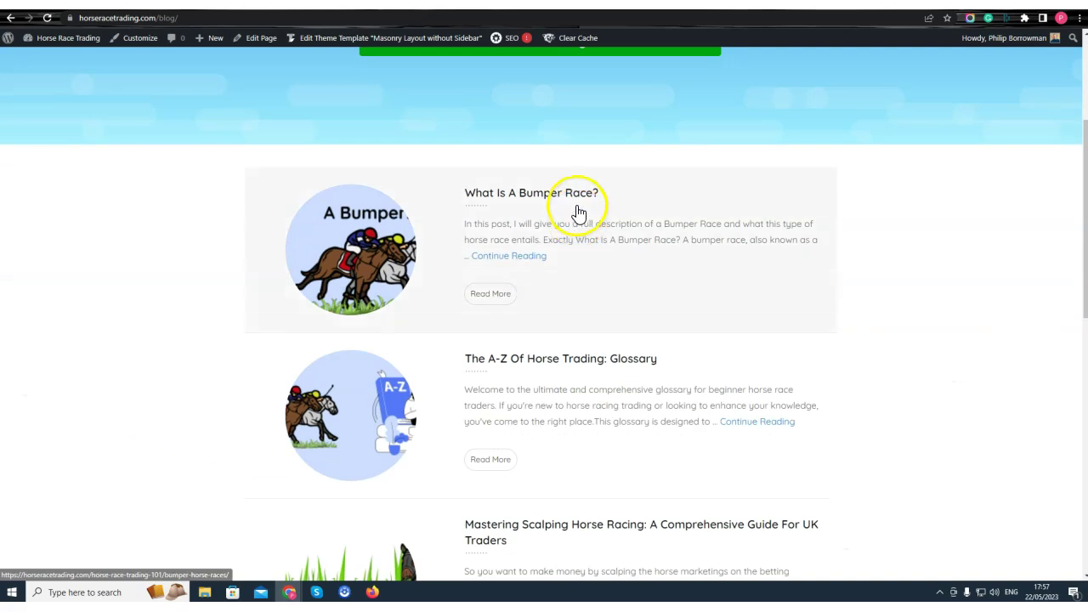
scroll(575, 223, down, 2)
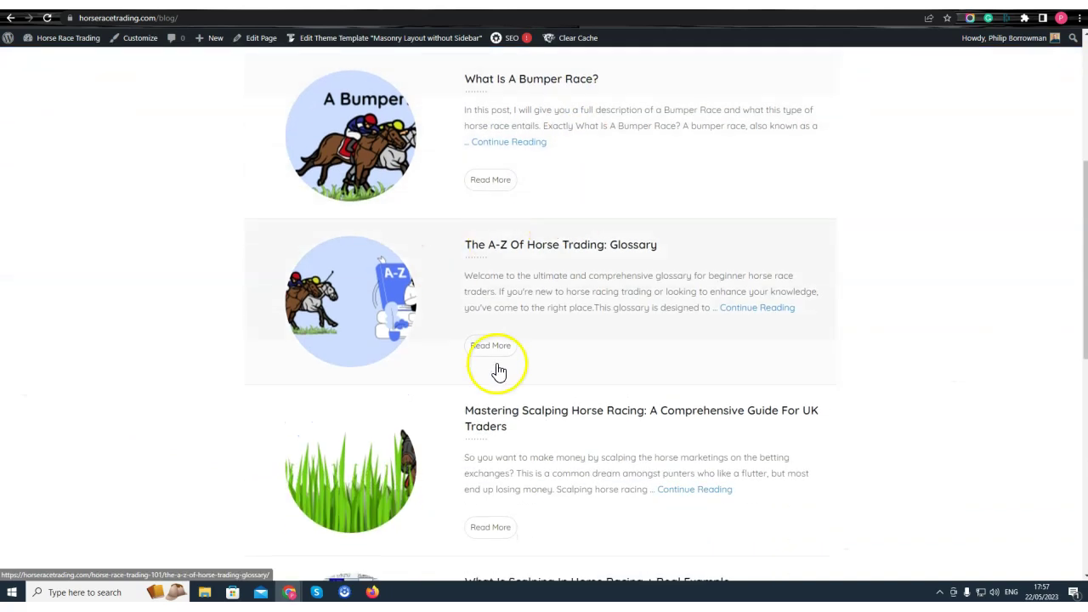
click(578, 254)
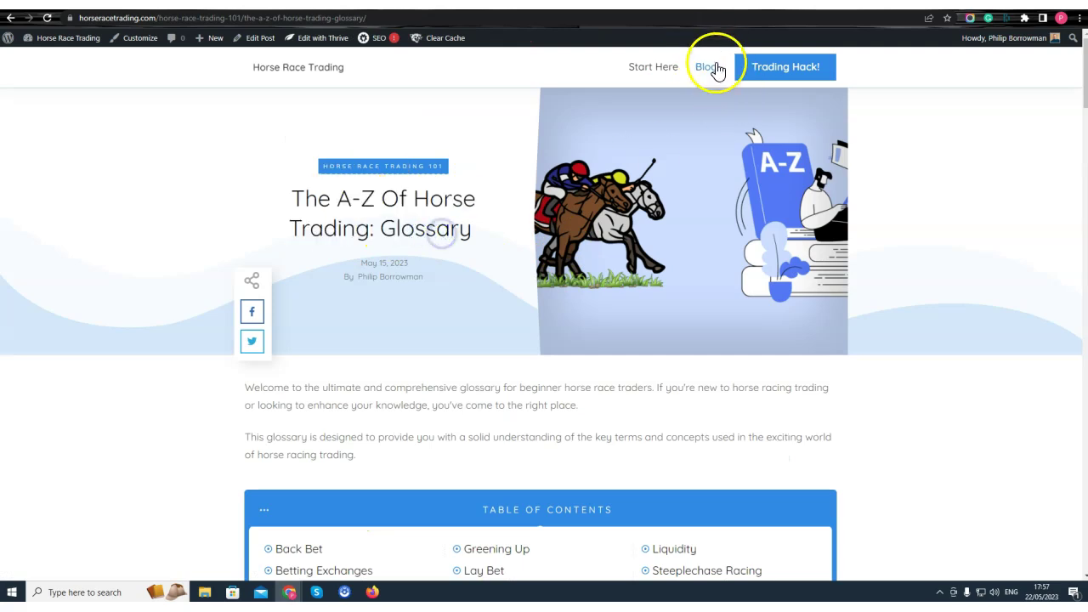
drag(302, 227, 430, 234)
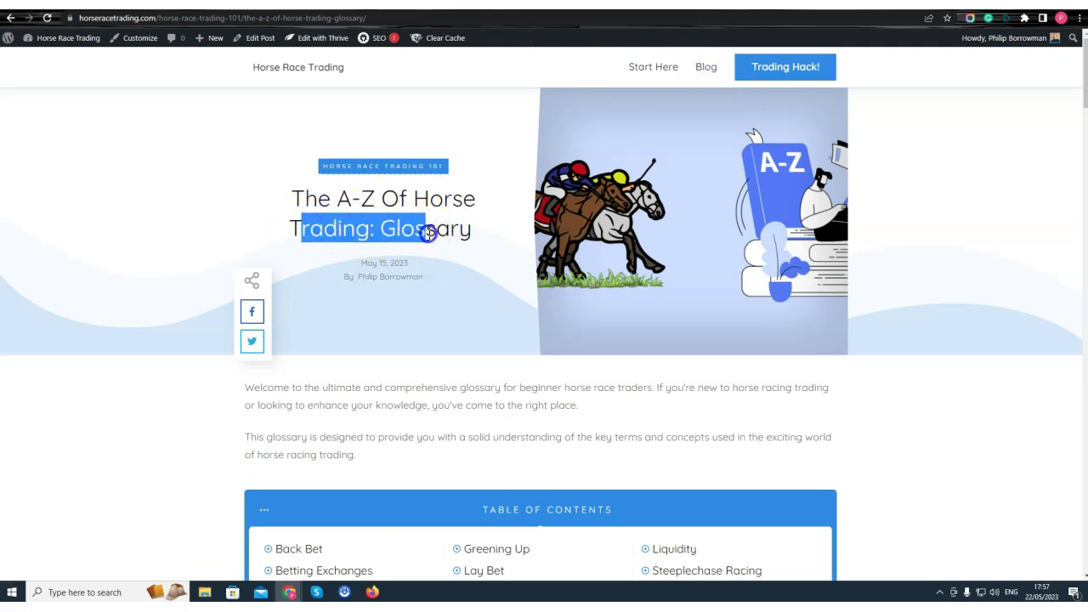
click(460, 238)
Look through the glossary post, dismiss the opt-in pop-up and view the Steeplechase Racing entry from its table of contents.
scroll(544, 238, down, 5)
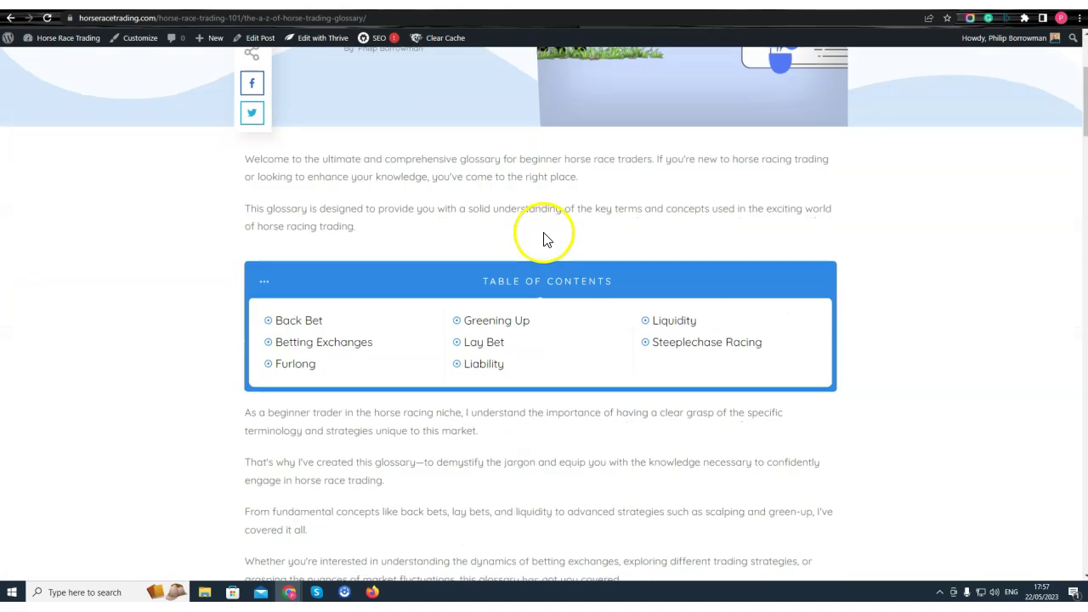
scroll(489, 213, down, 3)
scroll(528, 209, up, 4)
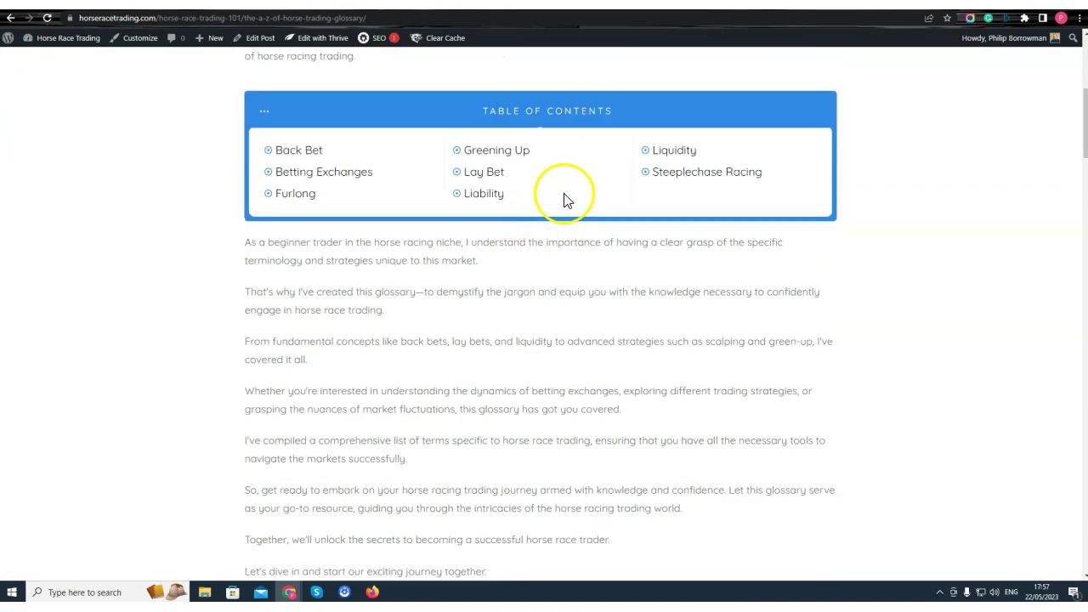
scroll(590, 224, up, 2)
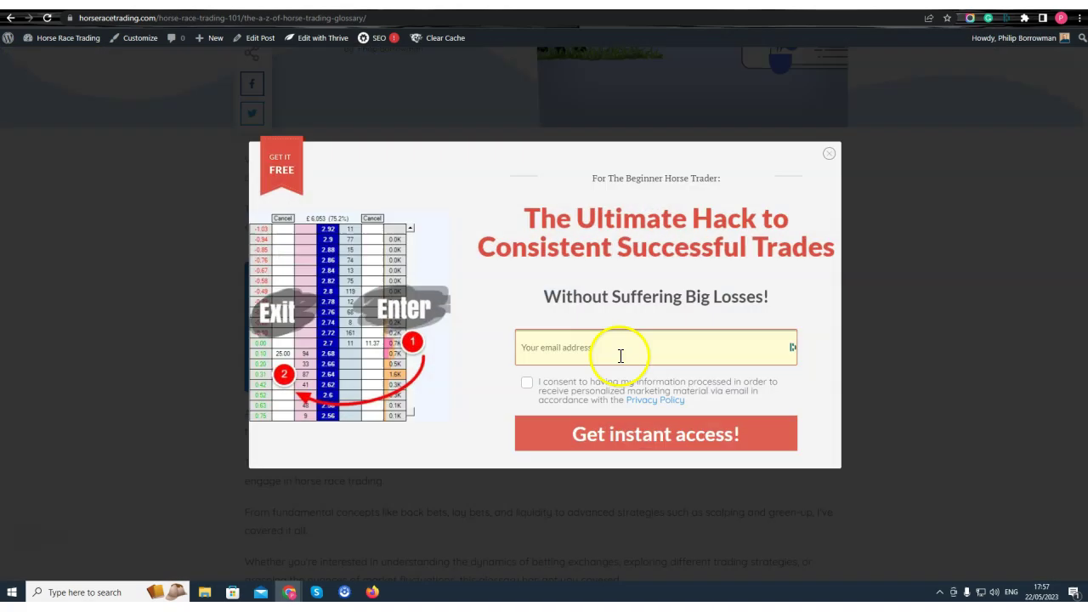
click(829, 154)
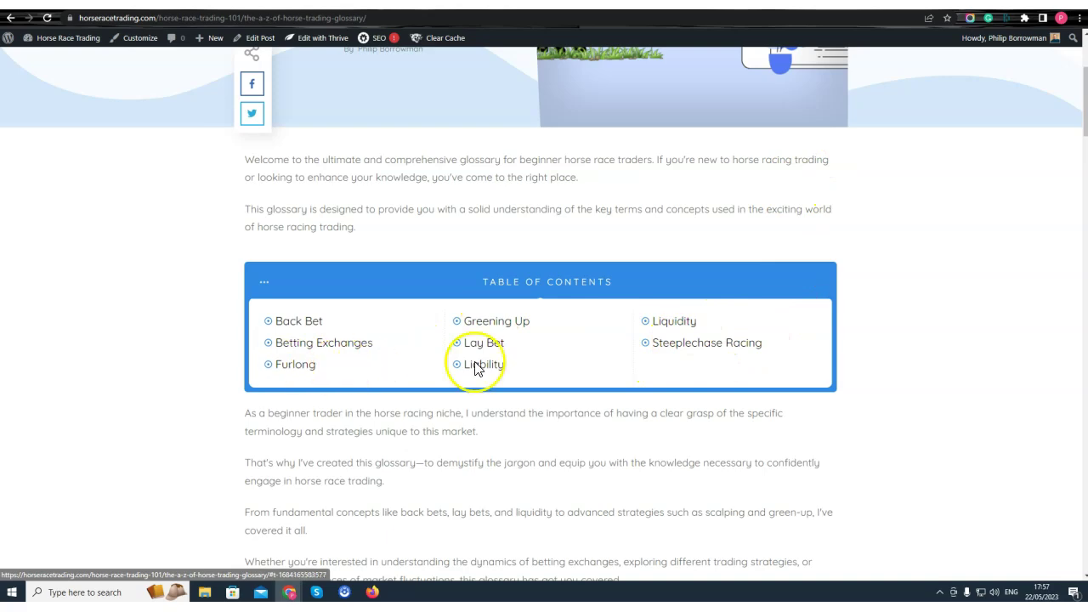
click(688, 344)
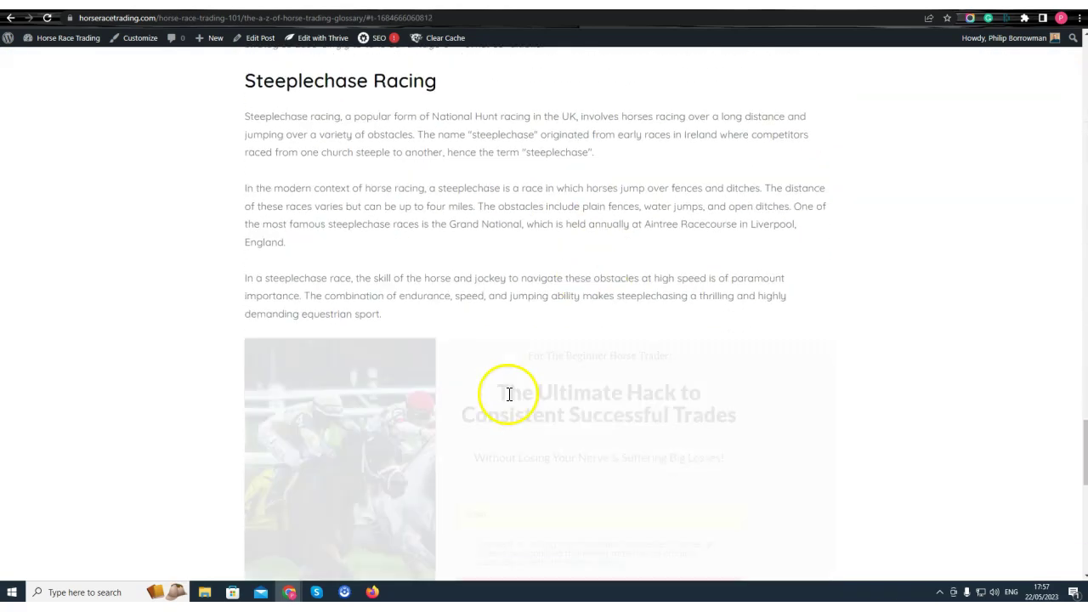
scroll(887, 389, up, 20)
Return to the blog and view the post "What Is A Bumper Race?" as far as its opening section.
drag(1085, 381, 737, 58)
click(705, 72)
scroll(617, 158, down, 3)
click(553, 255)
scroll(566, 357, down, 5)
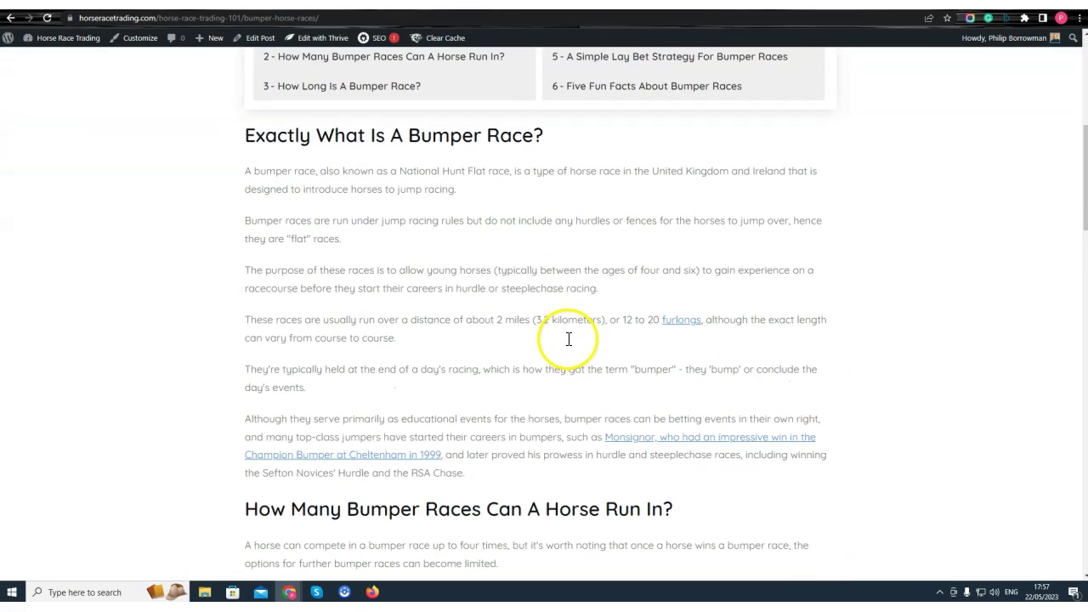
Check that the bumper post's "furlongs" link leads to the glossary entry, return to the post and dismiss the opt-in pop-up.
click(676, 330)
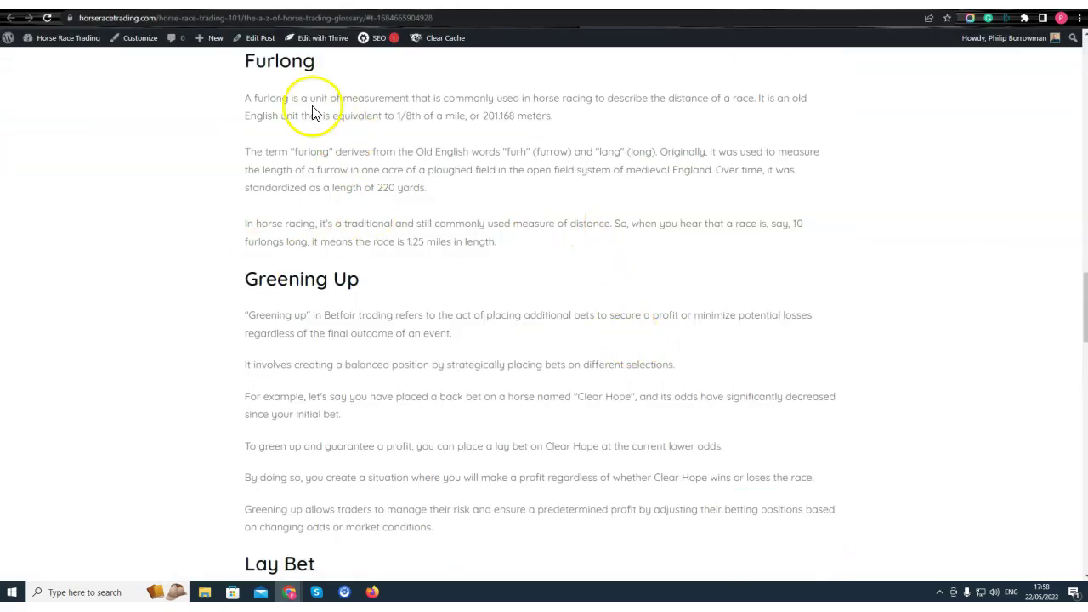
scroll(498, 218, up, 20)
scroll(746, 367, up, 5)
key(alt+Left)
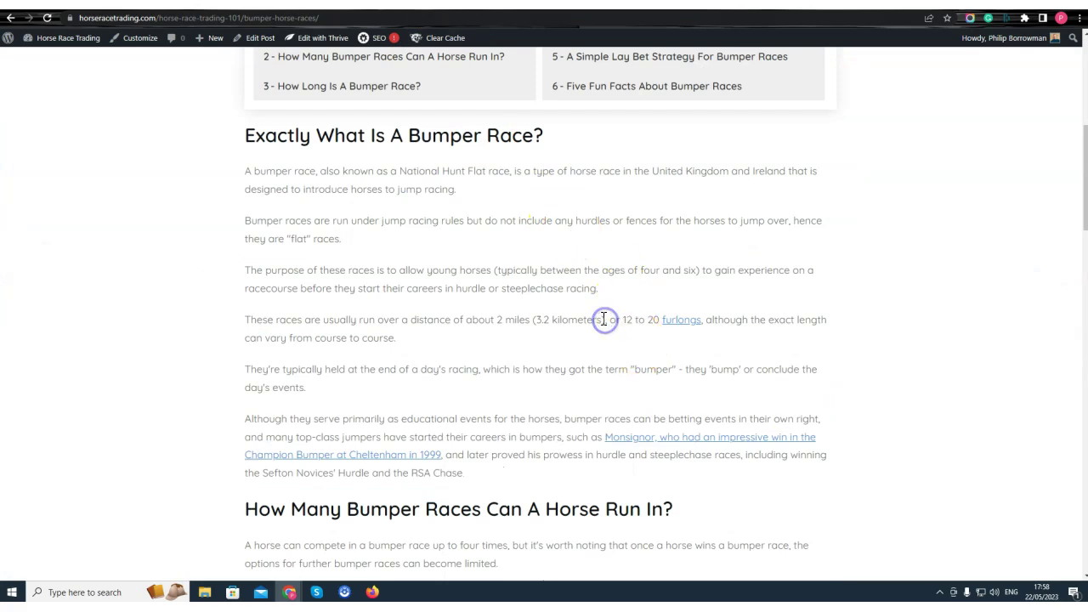
scroll(510, 340, up, 5)
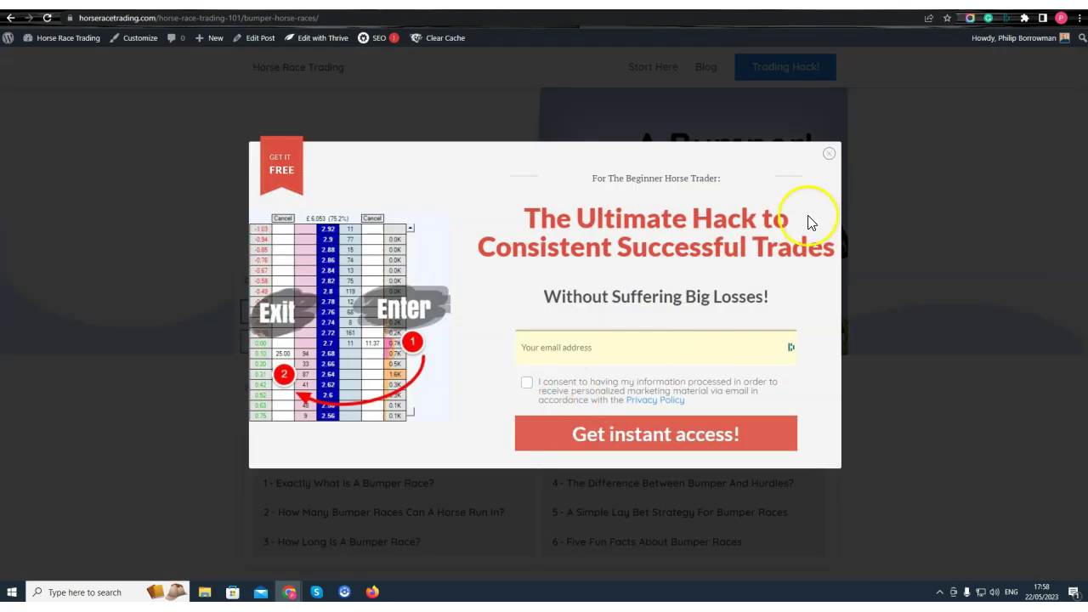
click(831, 156)
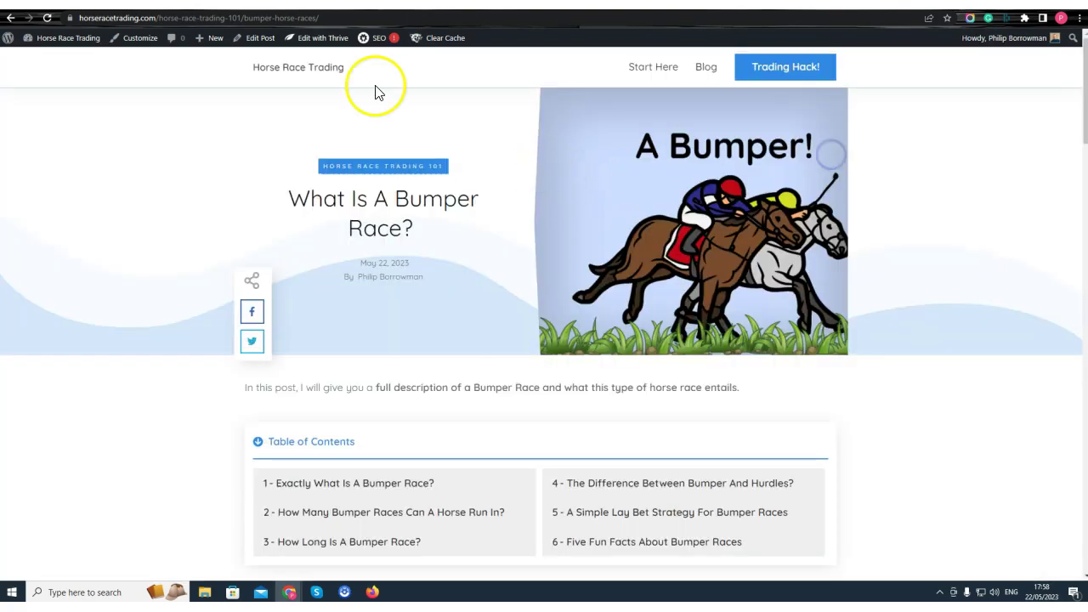
Go back to the blog and open the post "Mastering Scalping Horse Racing: A Comprehensive Guide For UK Traders".
click(707, 68)
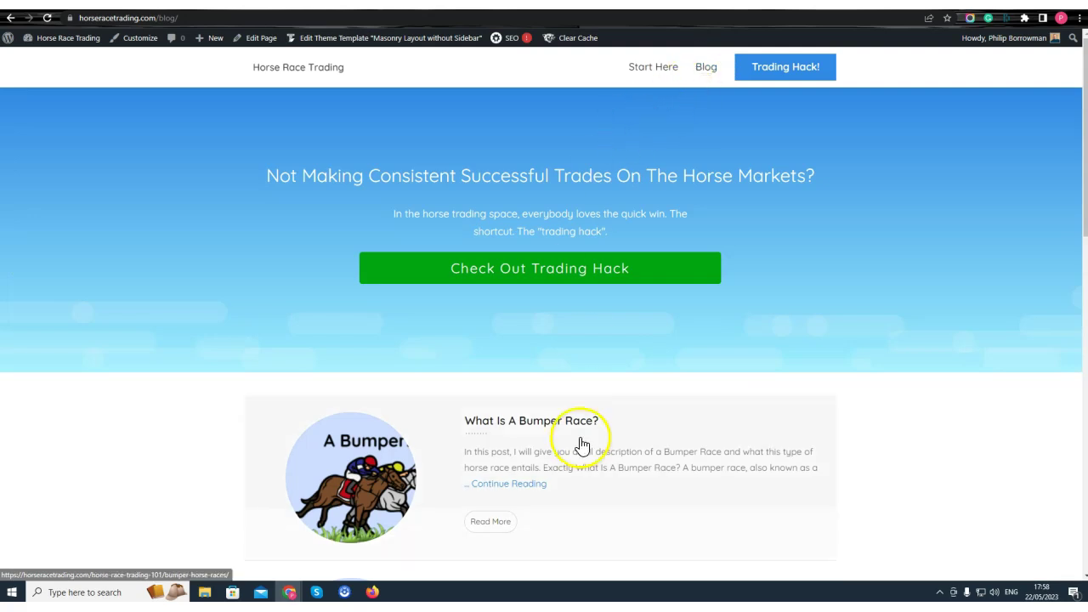
scroll(570, 417, down, 6)
scroll(551, 323, up, 2)
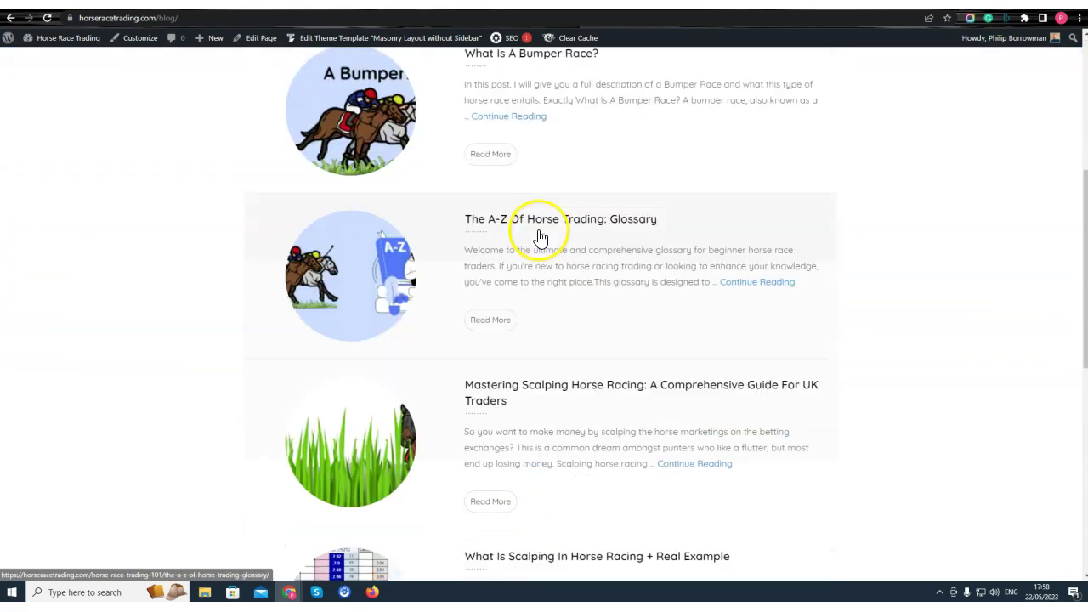
click(498, 416)
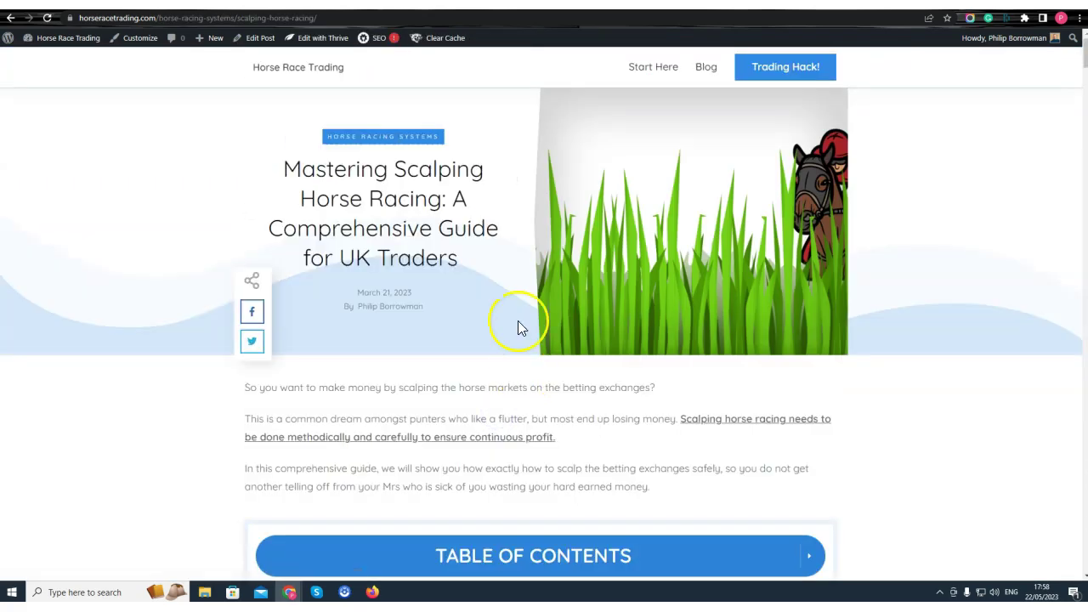
drag(455, 262, 308, 170)
click(318, 170)
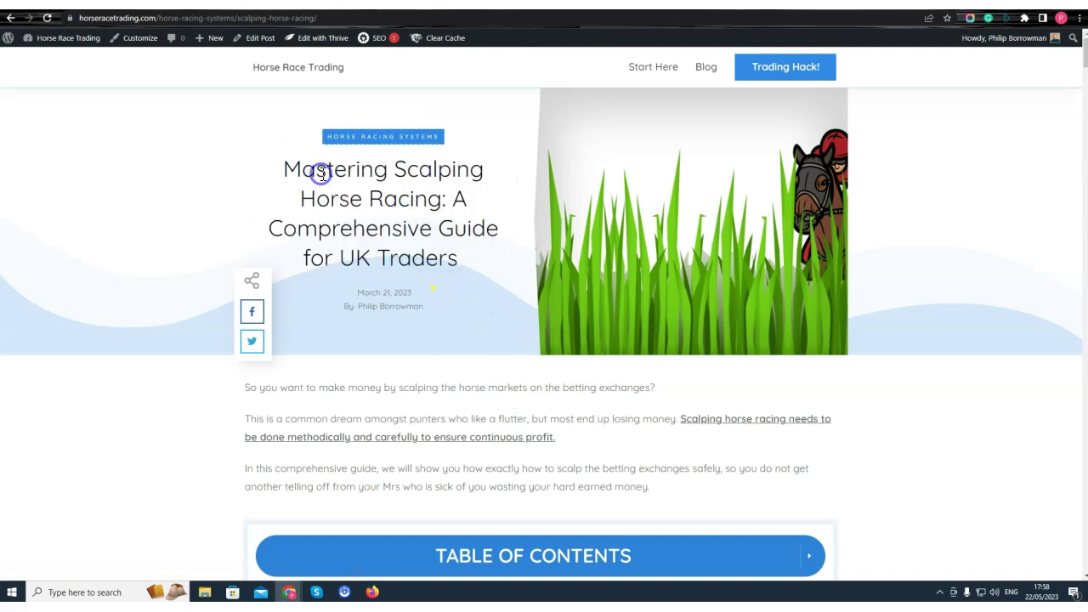
Read the Understanding Scalping section of the post, then return to the site's homepage.
scroll(454, 262, down, 3)
scroll(460, 283, down, 4)
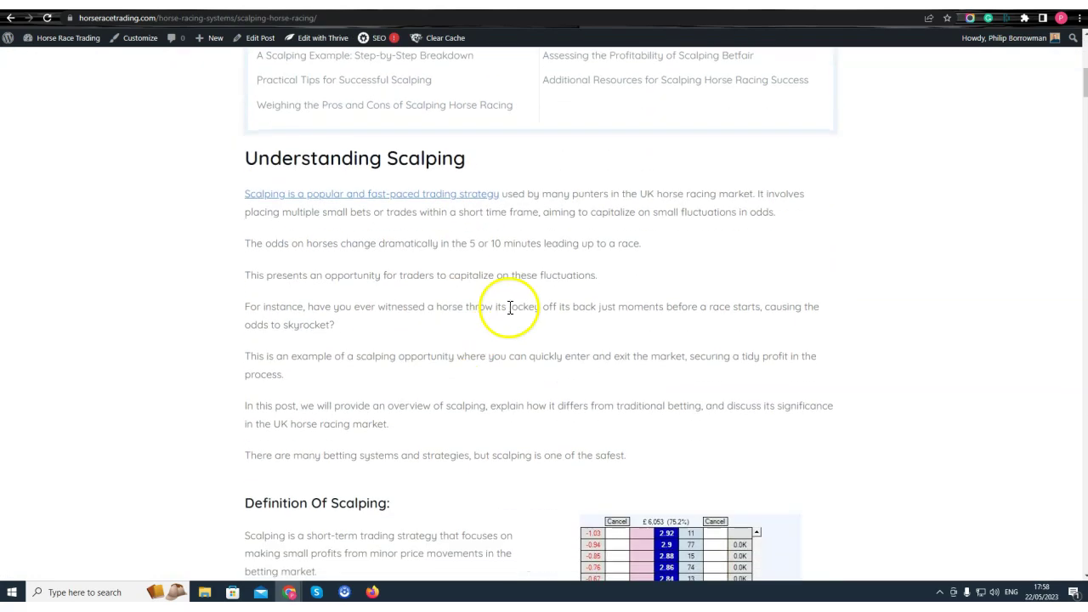
drag(479, 281, 680, 306)
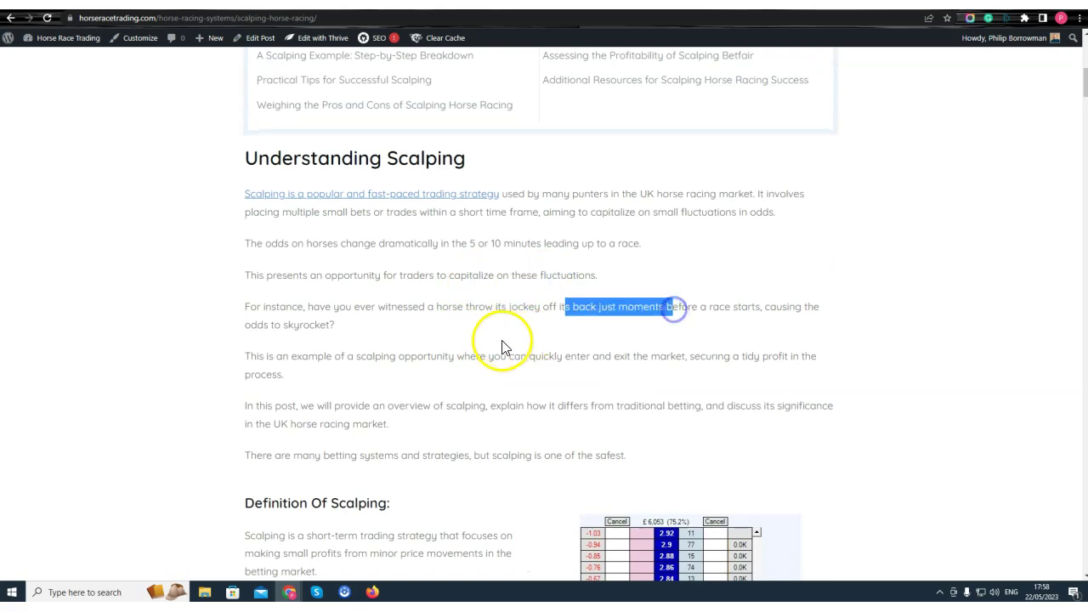
drag(476, 357, 561, 360)
drag(629, 357, 708, 357)
click(594, 420)
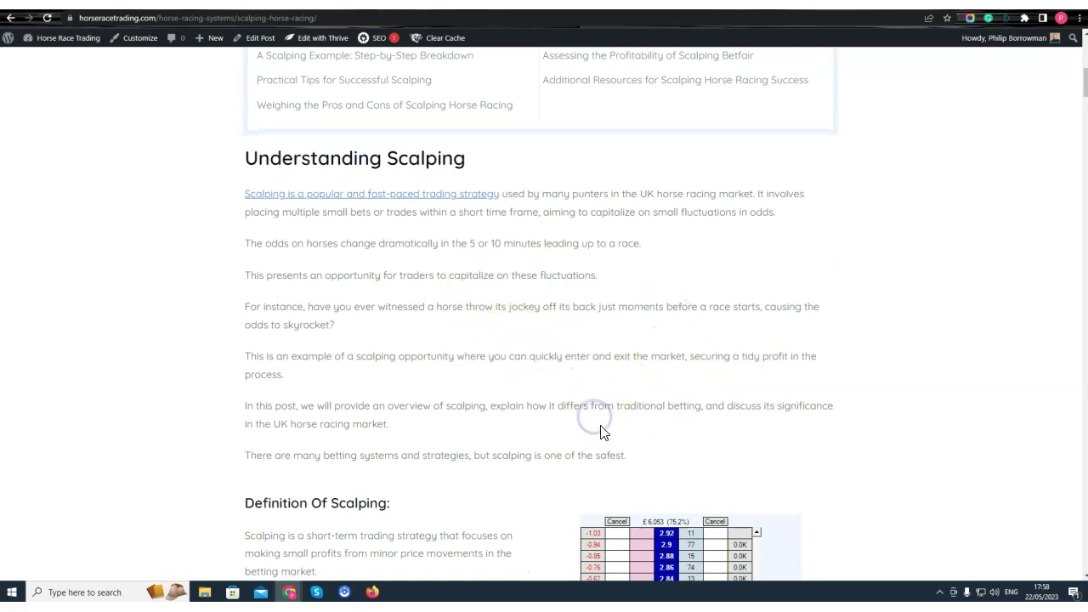
scroll(791, 425, up, 10)
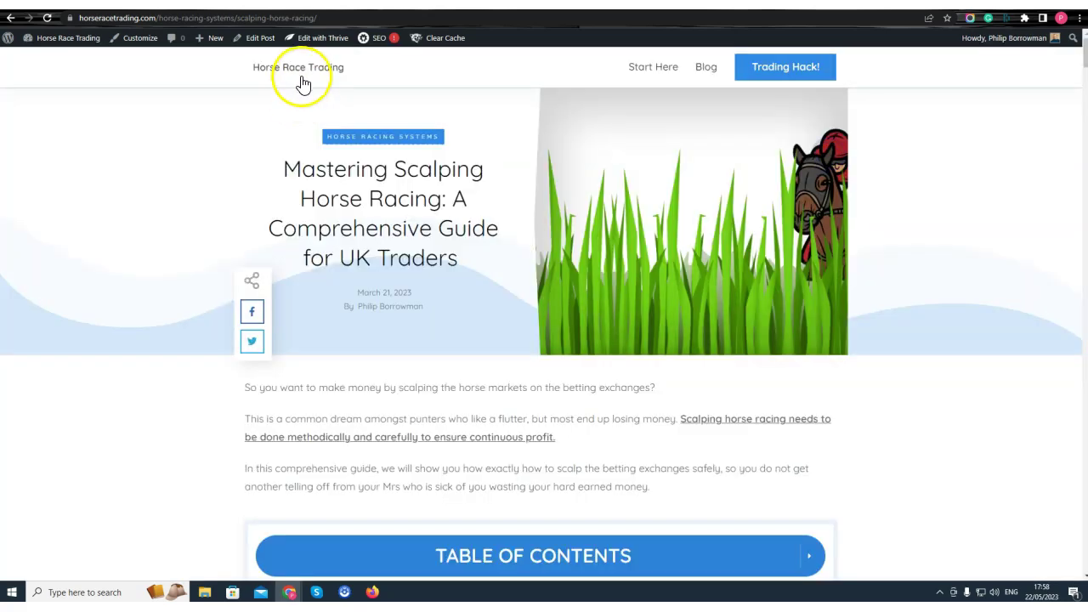
click(303, 70)
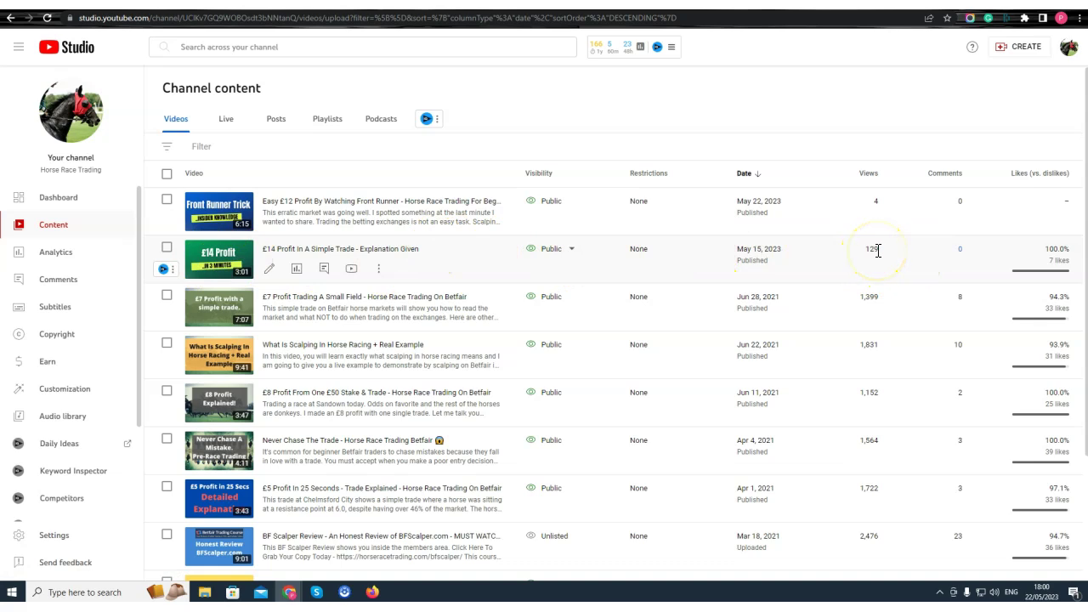
mouse_move(1057, 250)
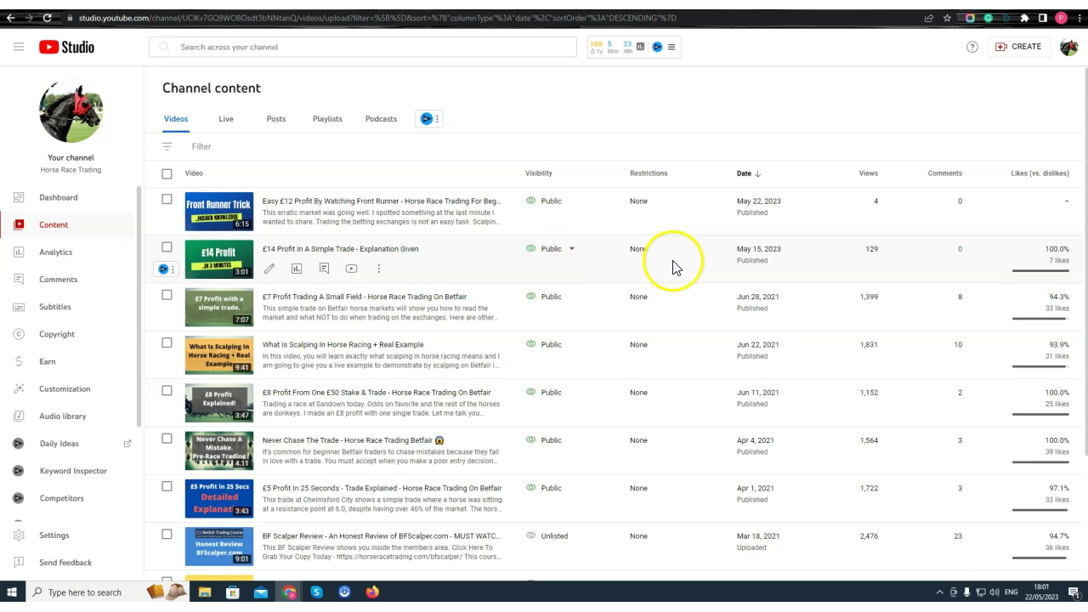
Open the analytics of "£14 Profit In A Simple Trade - Explanation Given" and check its realtime top traffic sources, especially YouTube search.
click(297, 269)
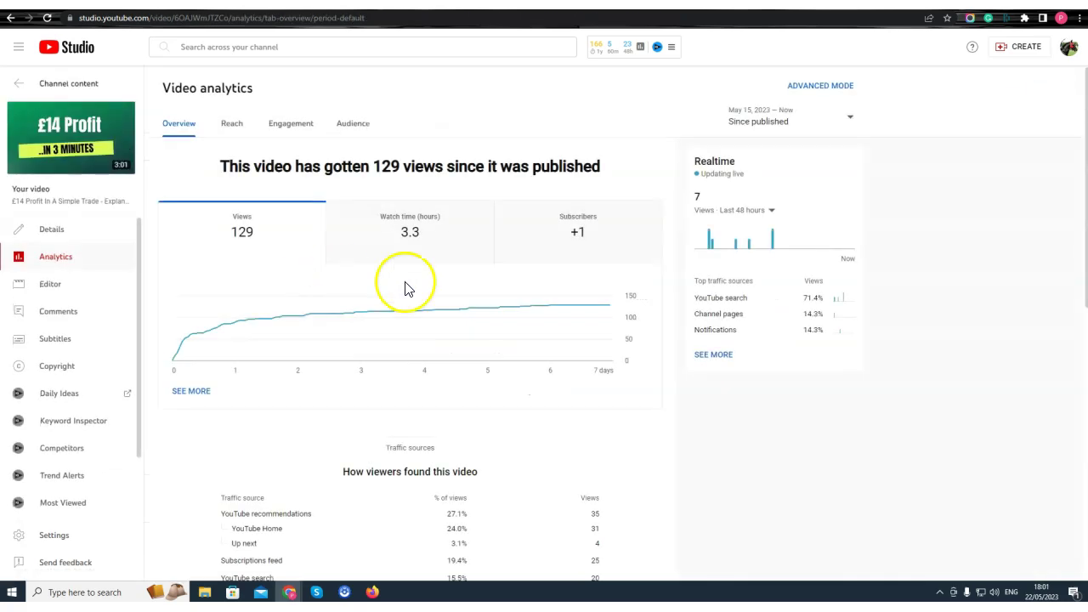
click(810, 301)
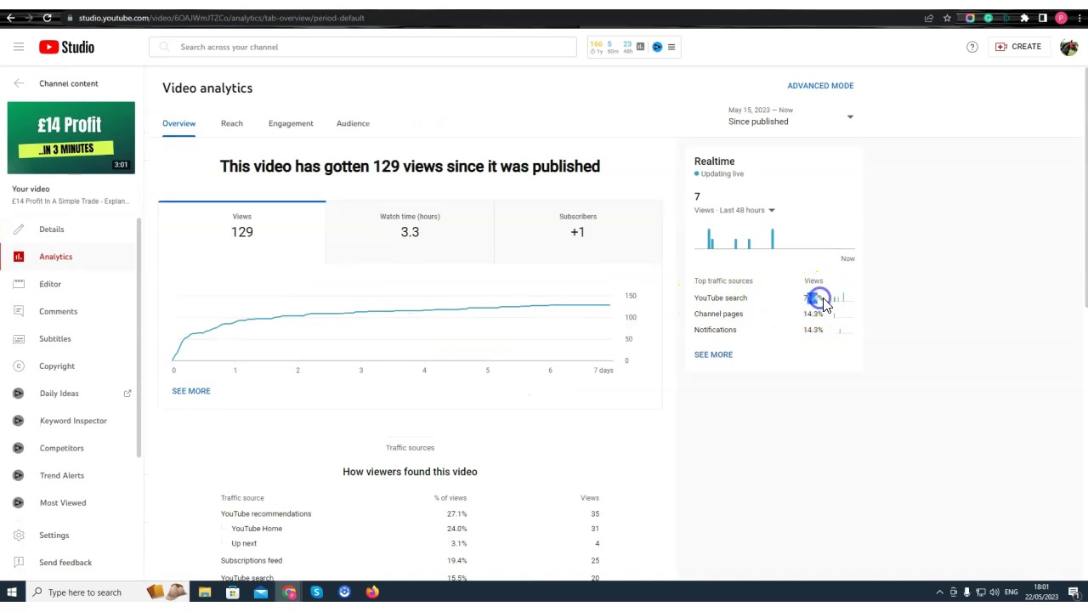
double_click(735, 302)
click(700, 291)
drag(694, 298, 727, 299)
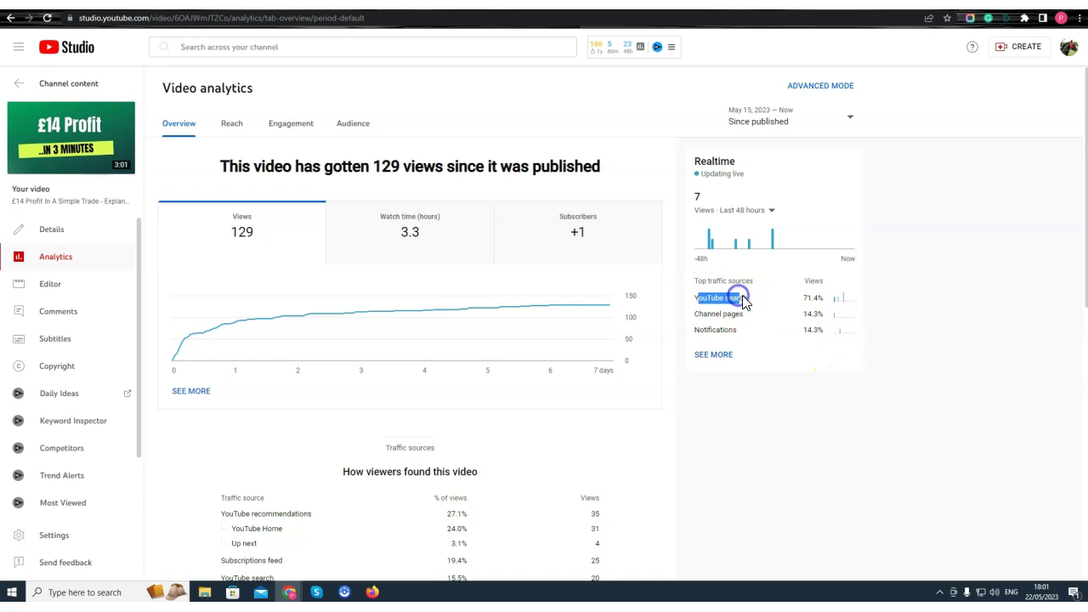
Check the video's average view duration and average percentage viewed, then return to the channel content list.
scroll(742, 299, down, 5)
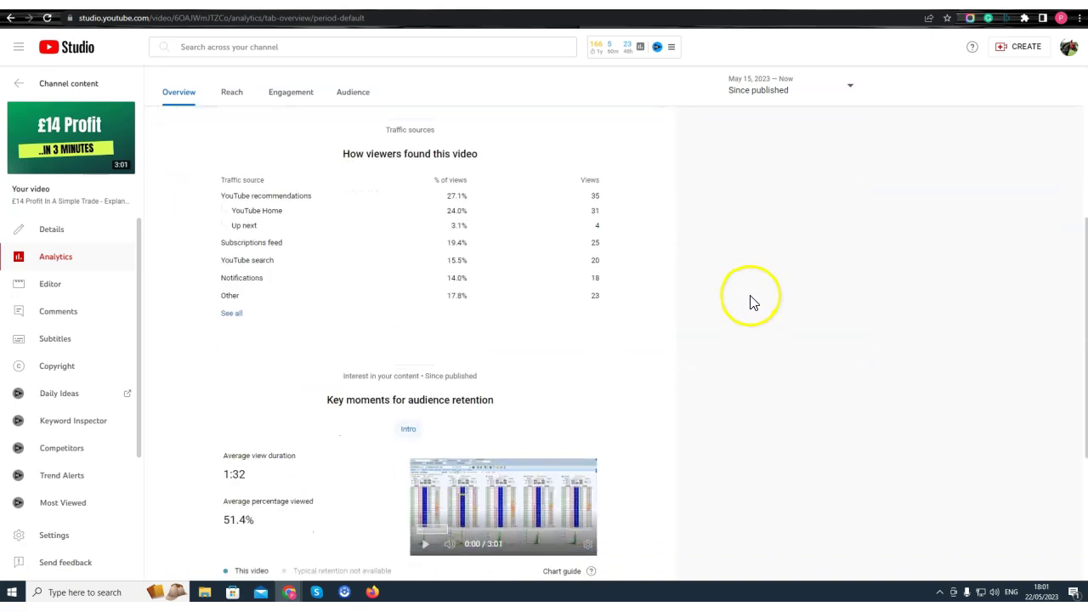
drag(224, 306, 243, 308)
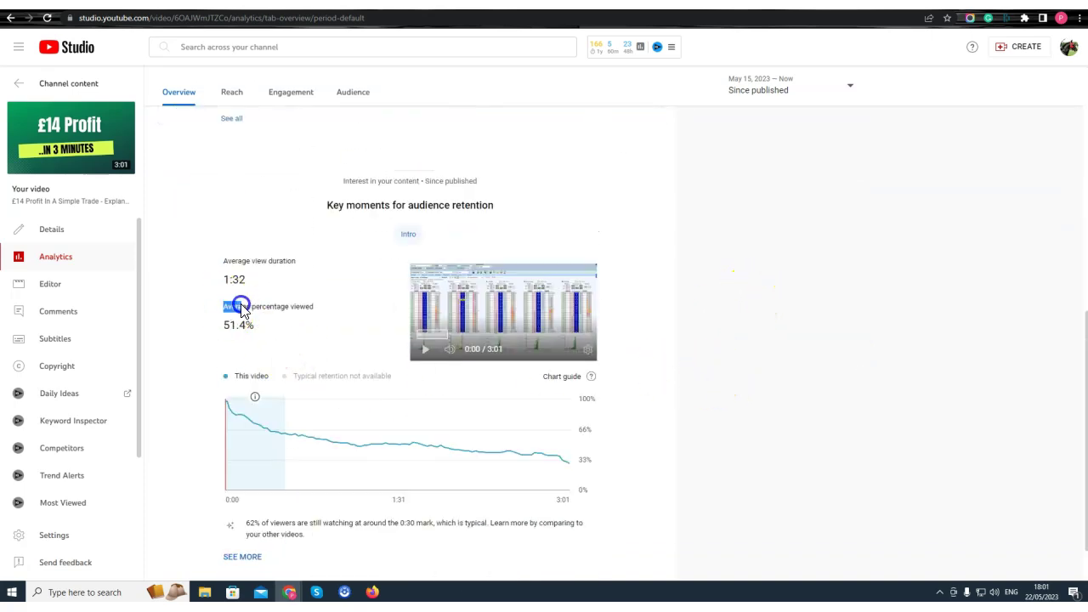
double_click(233, 331)
click(228, 281)
scroll(345, 340, down, 1)
scroll(418, 389, up, 10)
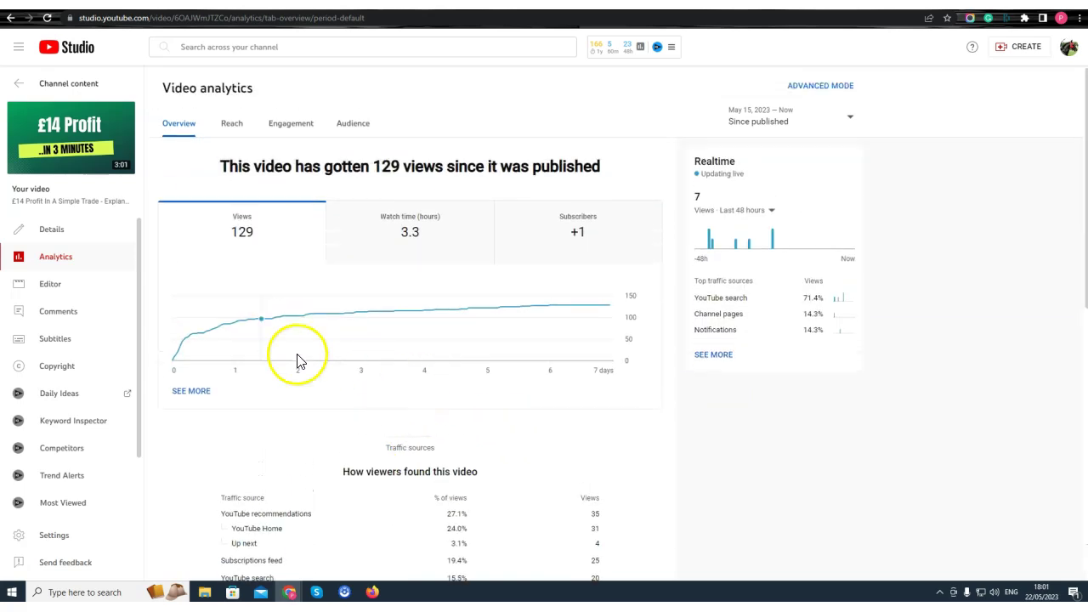
click(19, 83)
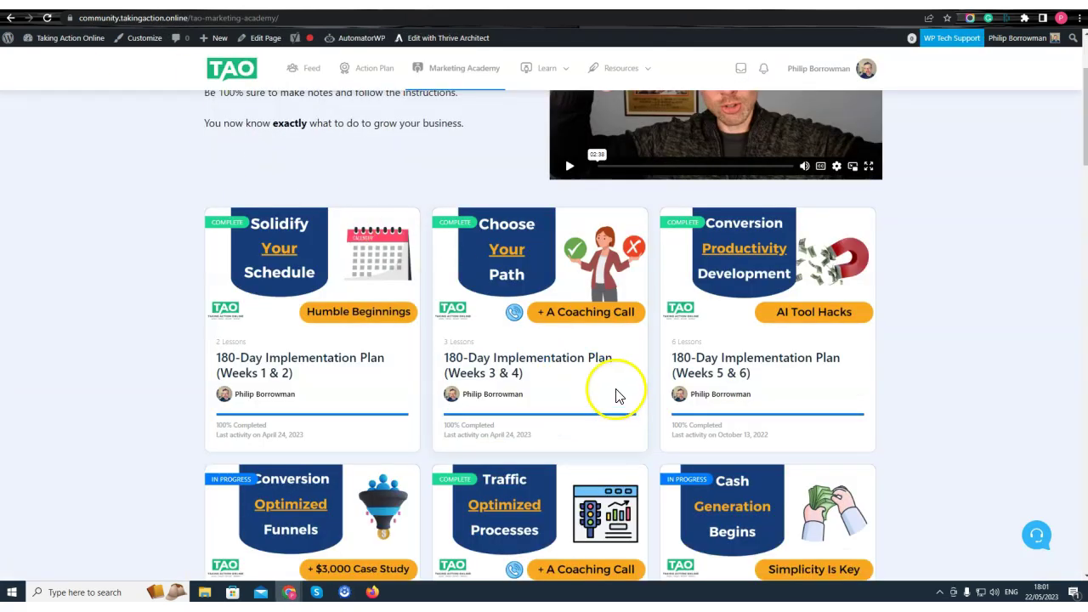
Switch to the TAO Marketing Academy page and open the "Path Two" lesson of the 180-Day Implementation Plan (Weeks 3 & 4).
click(525, 365)
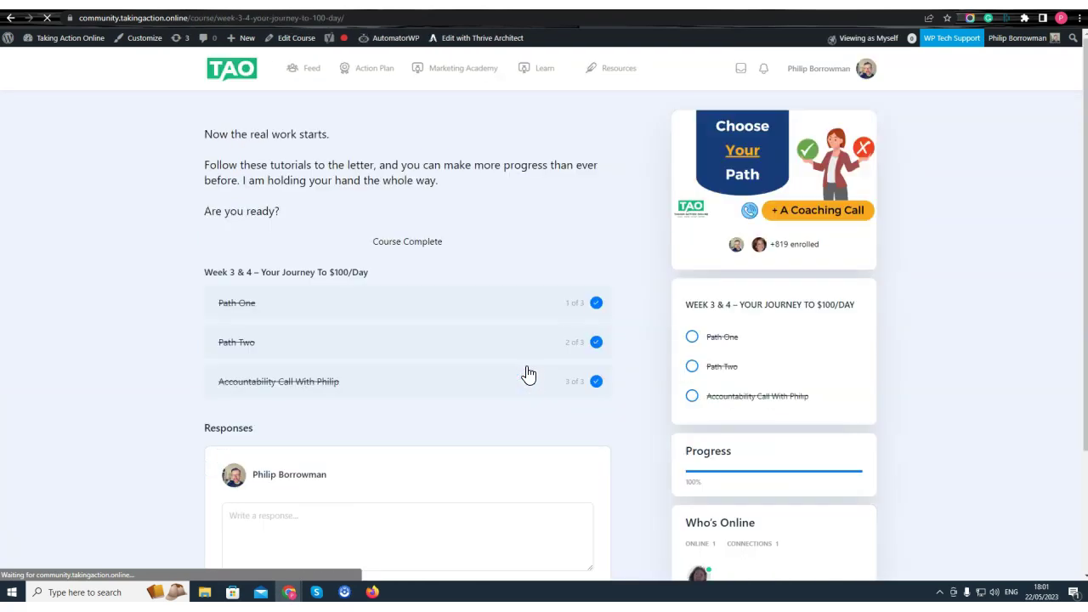
scroll(409, 399, down, 2)
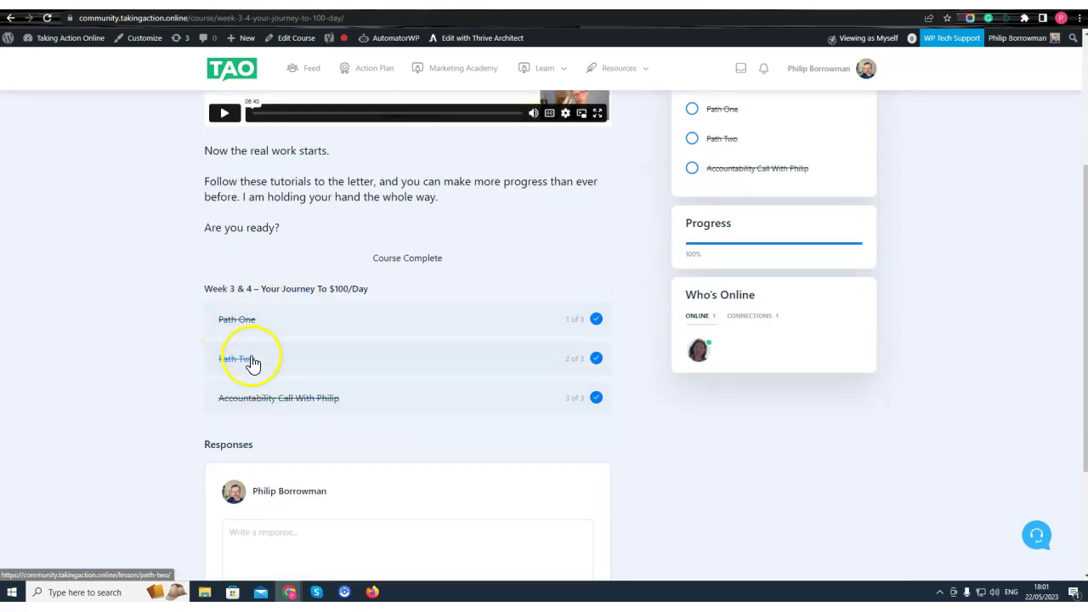
scroll(287, 365, up, 2)
scroll(303, 364, down, 1)
click(243, 416)
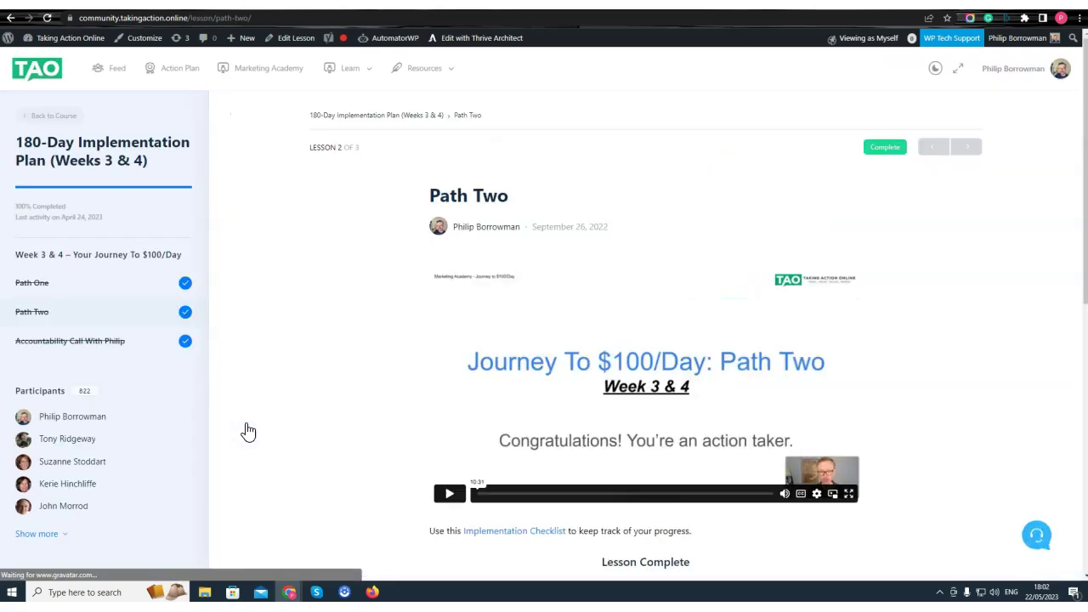
Skip the Path Two lesson video ahead to the "Your Tasks" slide at about 09:41 and pause it there.
click(719, 494)
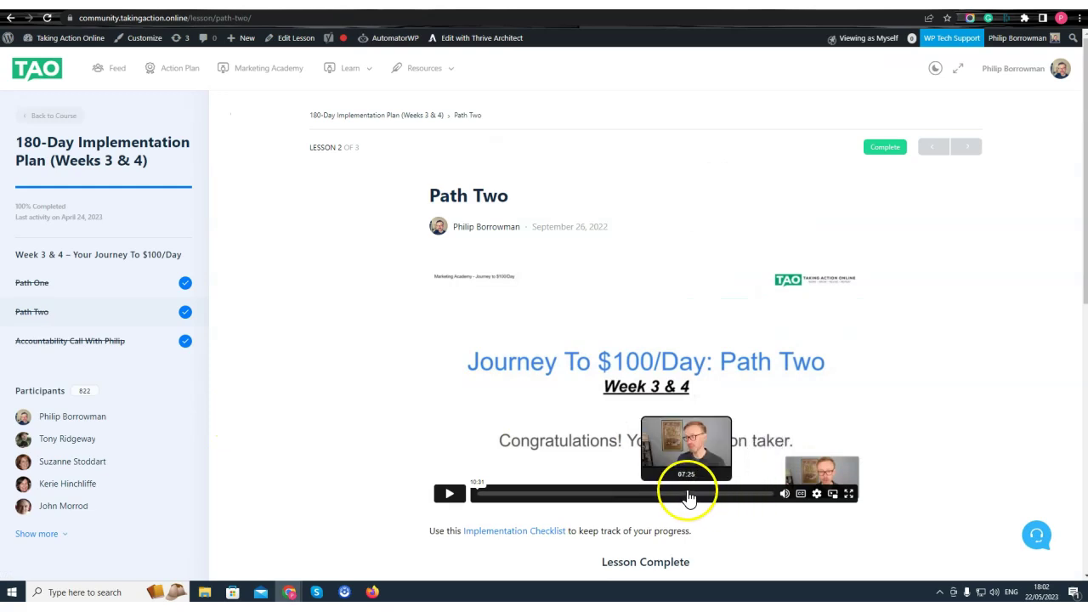
click(749, 496)
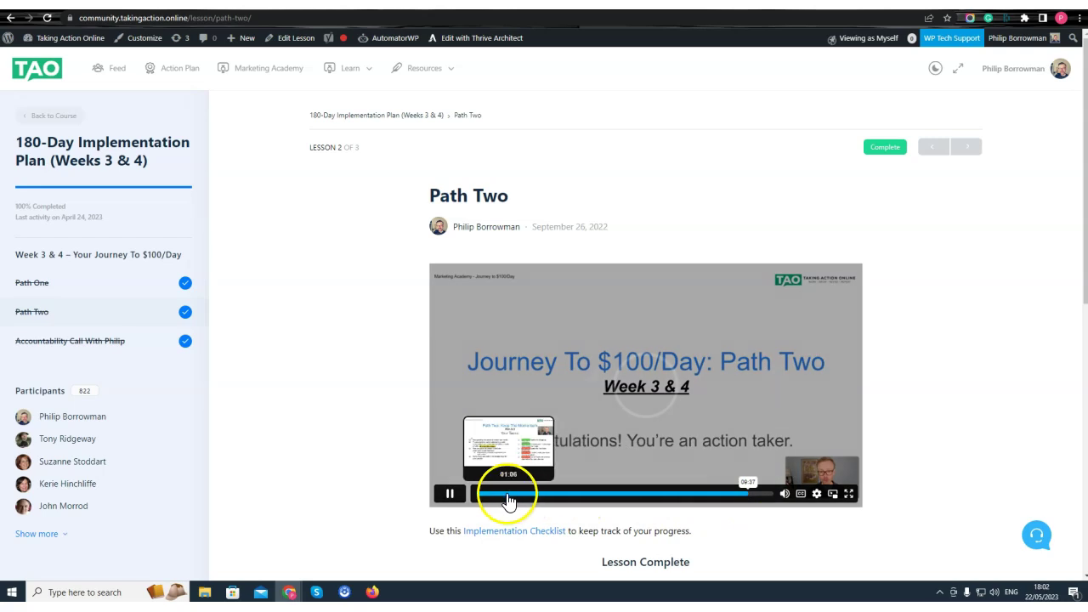
click(450, 494)
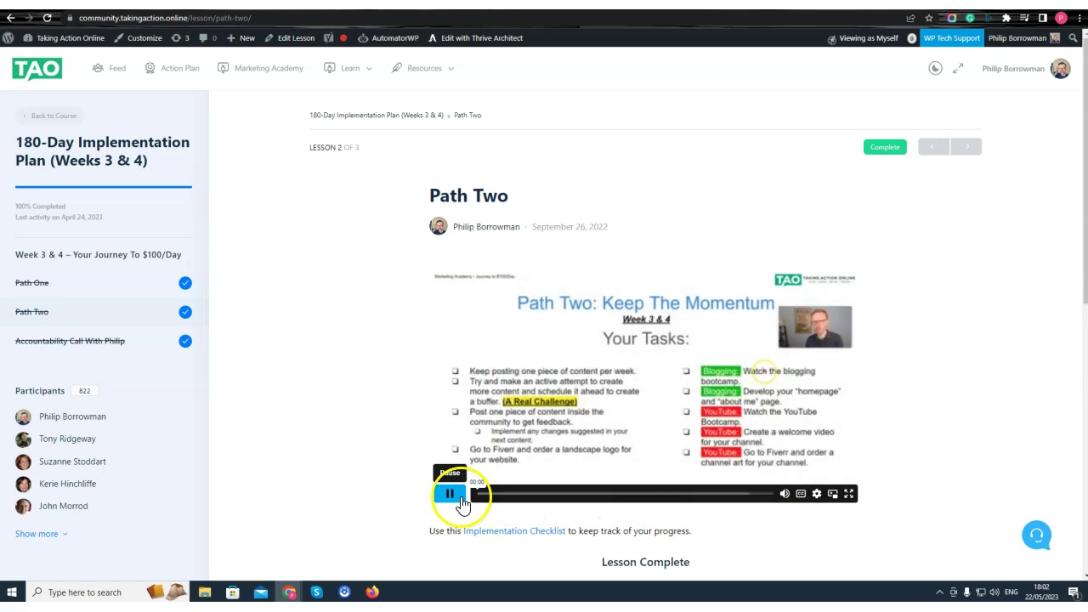
click(748, 496)
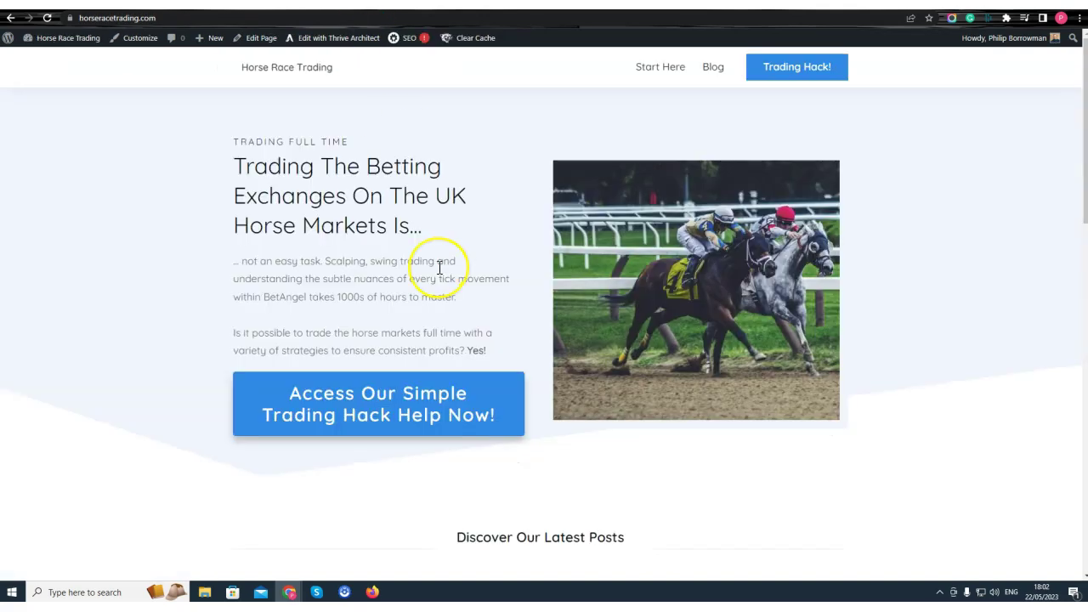
Open the trading hack opt-in page from the Horse Race Trading homepage and review its headline, email form and testimonial.
click(343, 419)
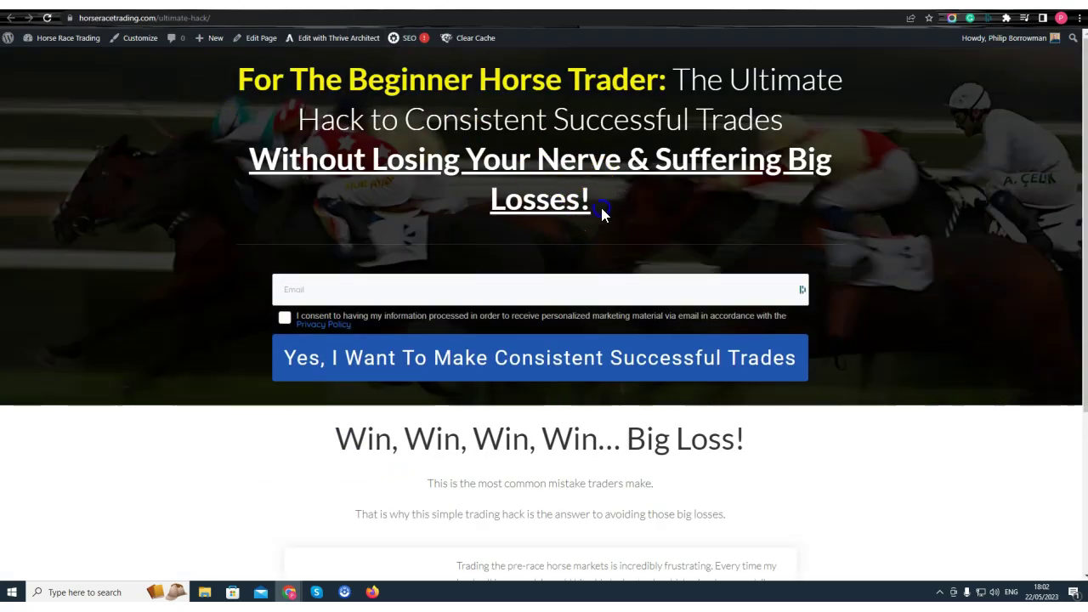
drag(602, 213, 252, 89)
click(379, 80)
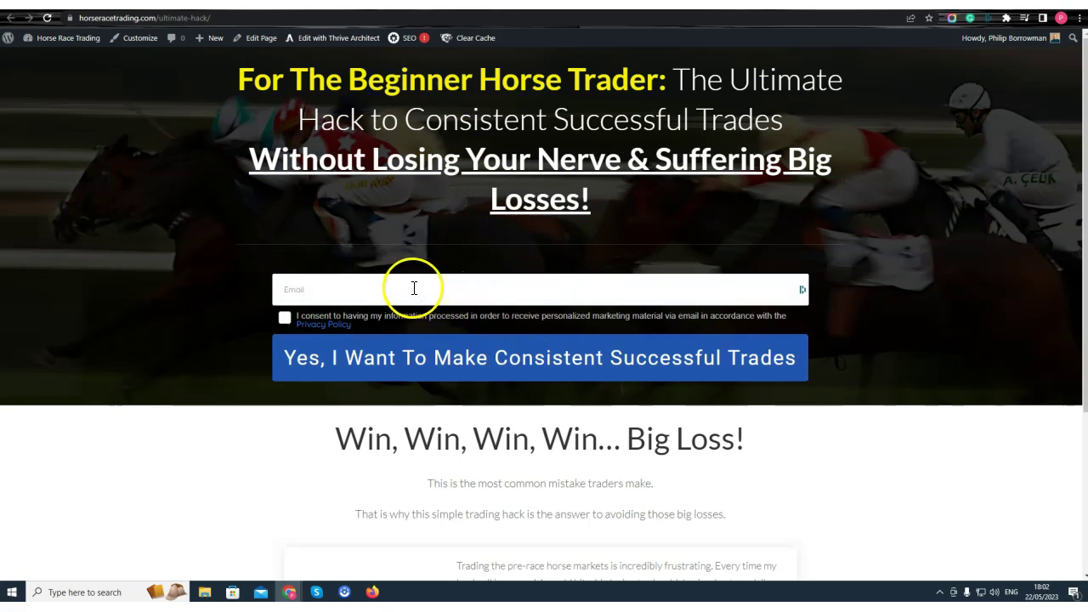
scroll(612, 486, down, 3)
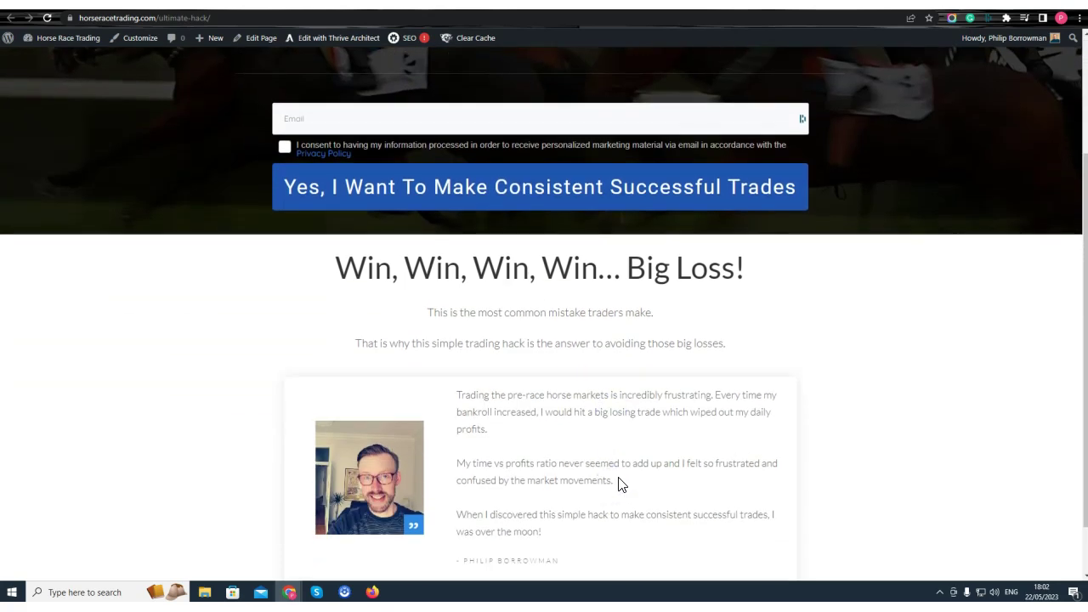
scroll(781, 507, up, 3)
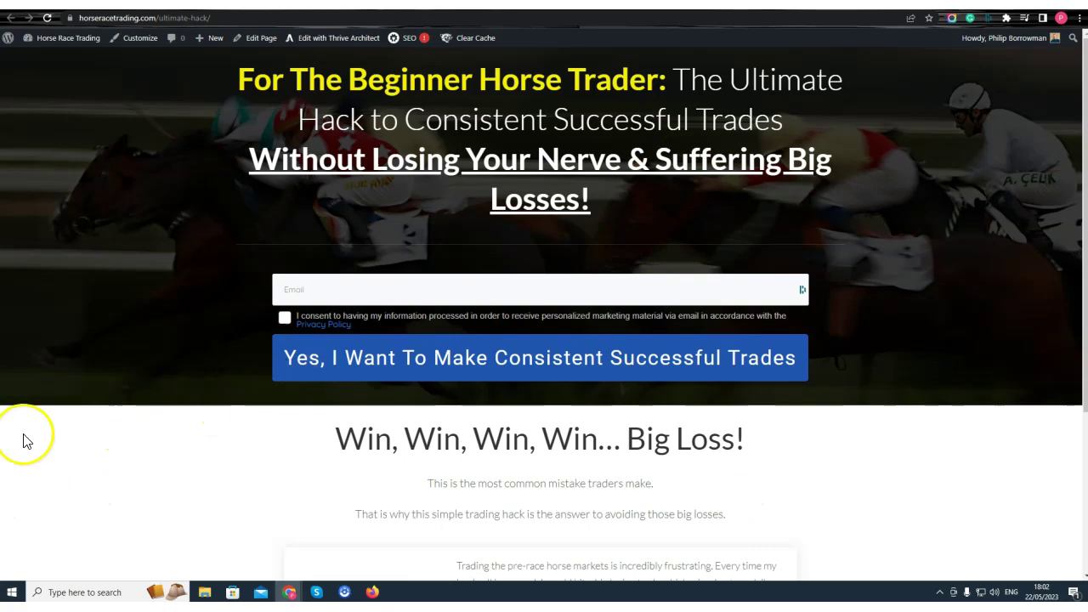
Switch to the TAO Marketing Academy funnel in Funnelytics and examine its opt-in, email follow-up and affiliate offer flow.
key(alt+Tab)
scroll(473, 293, up, 3)
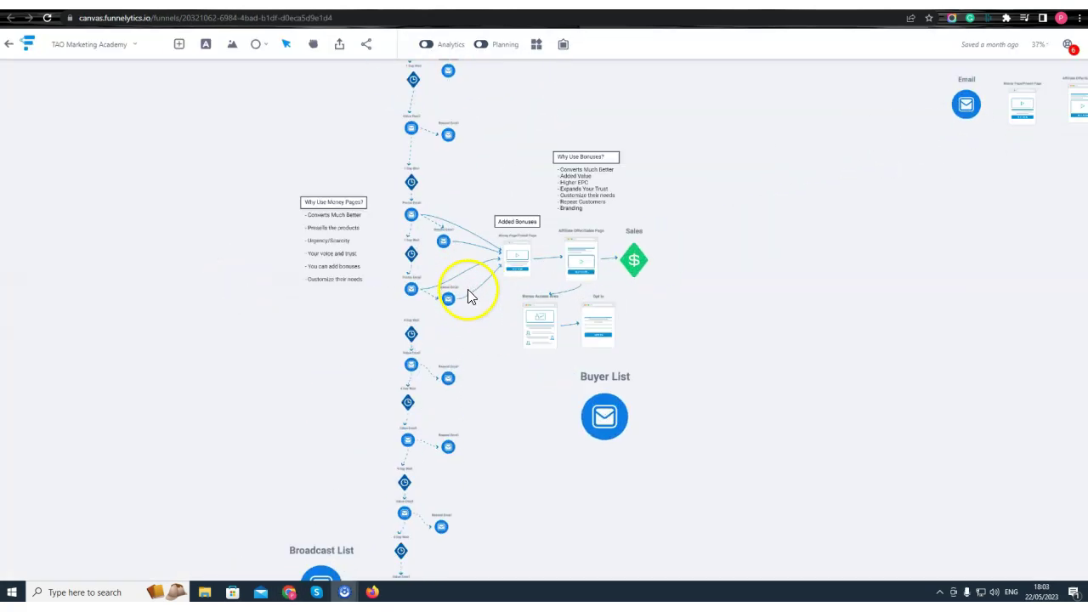
drag(484, 246, 561, 463)
scroll(552, 400, up, 3)
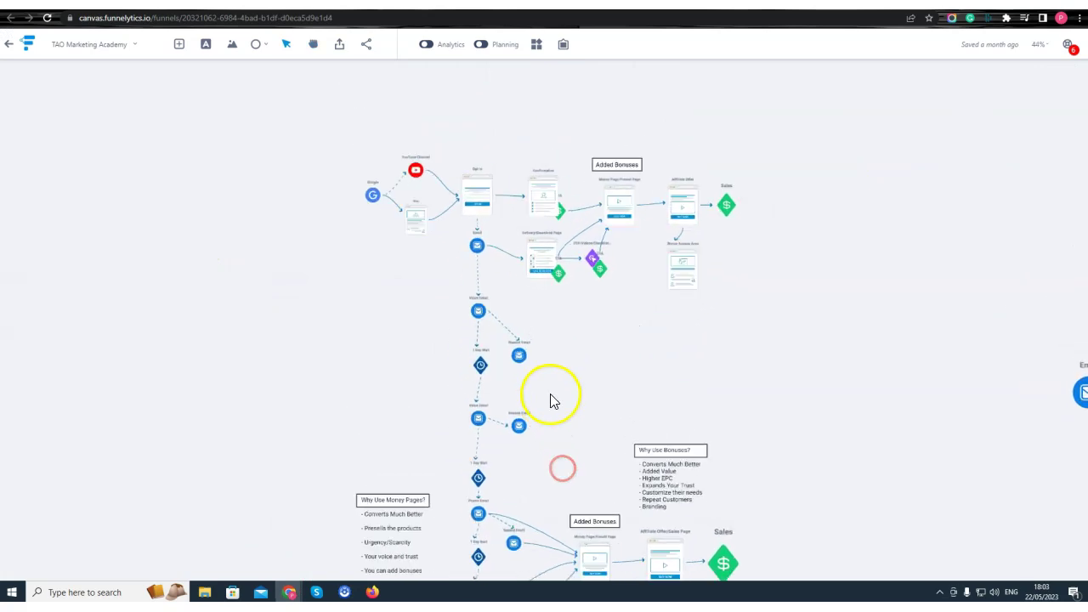
scroll(545, 328, up, 2)
scroll(545, 327, down, 10)
scroll(549, 327, down, 6)
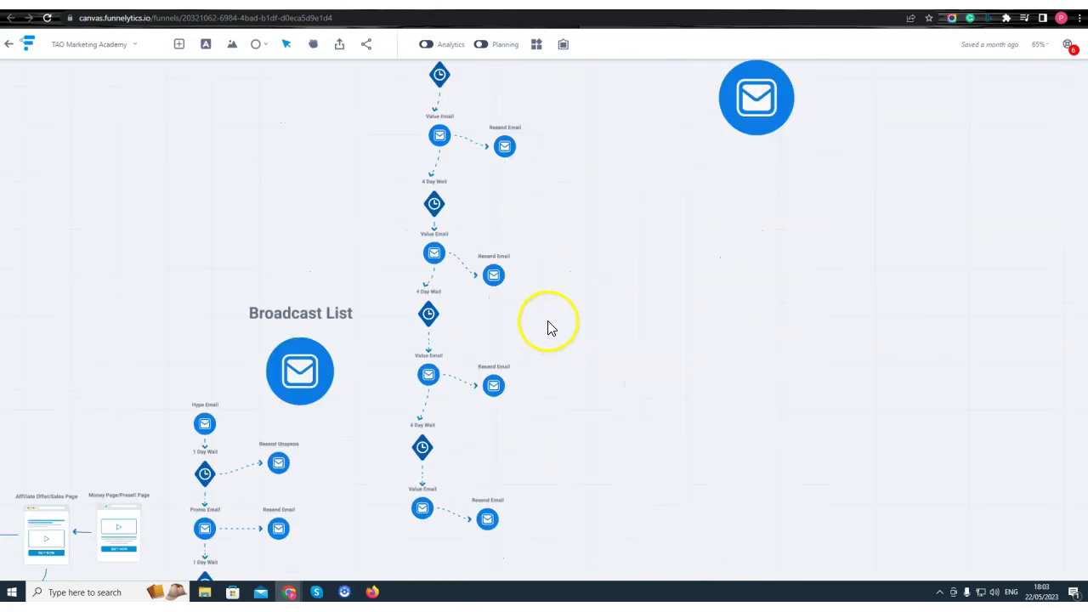
scroll(519, 374, up, 6)
scroll(531, 378, up, 7)
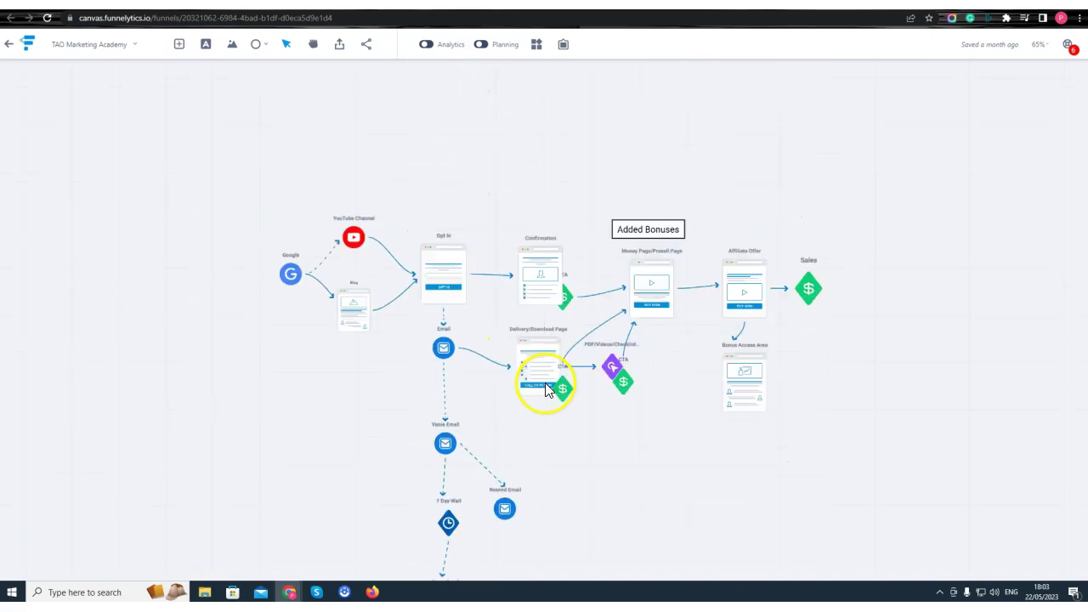
drag(273, 214, 794, 384)
click(918, 391)
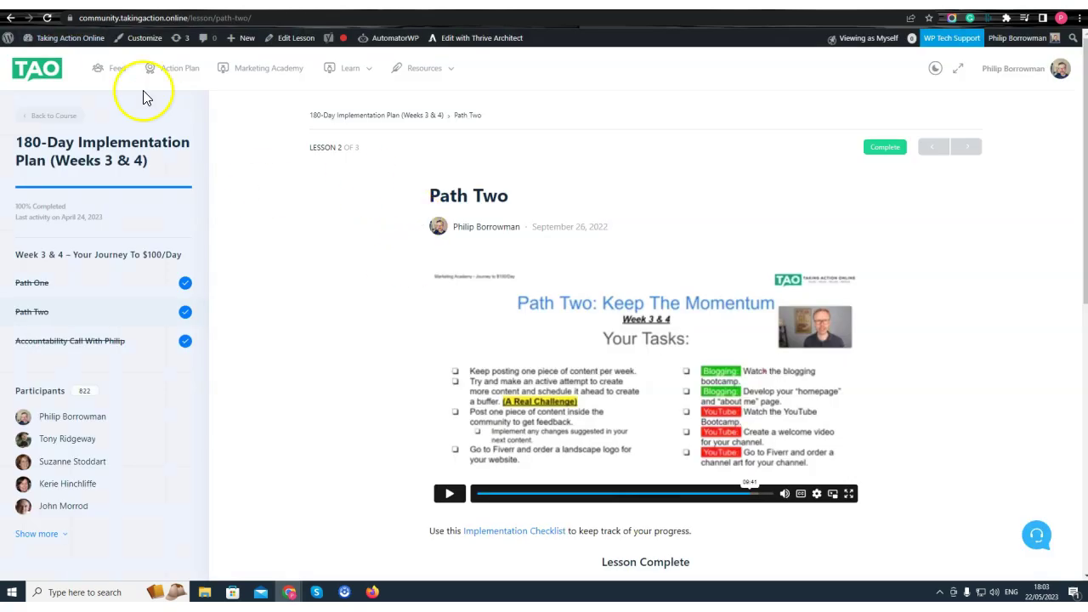
Return from the Path Two lesson to the Marketing Academy overview and review the 180-Day Implementation Plan modules.
click(10, 17)
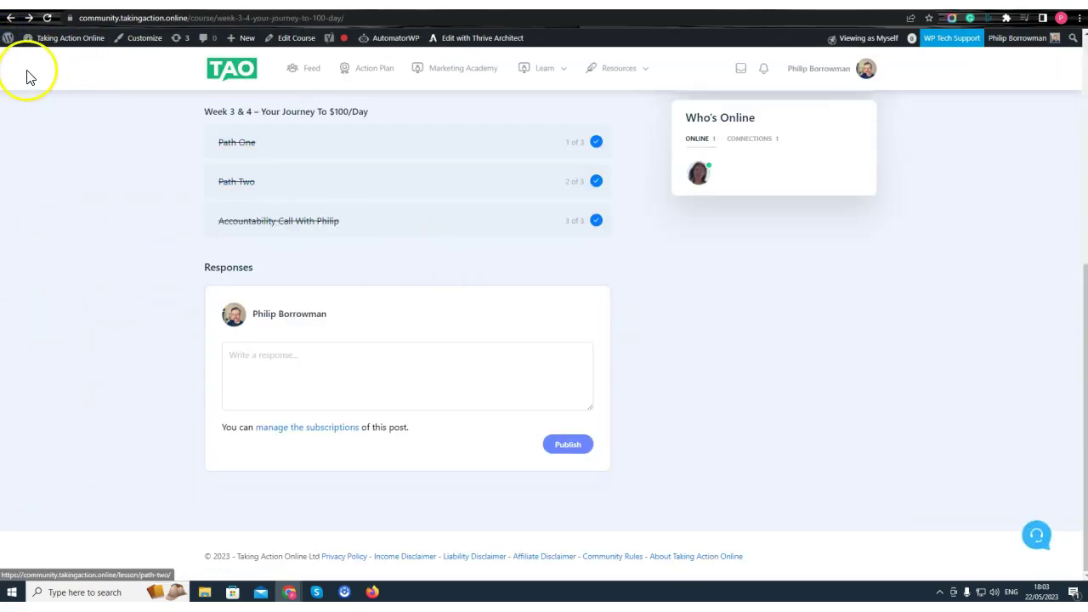
click(10, 17)
scroll(517, 269, down, 1)
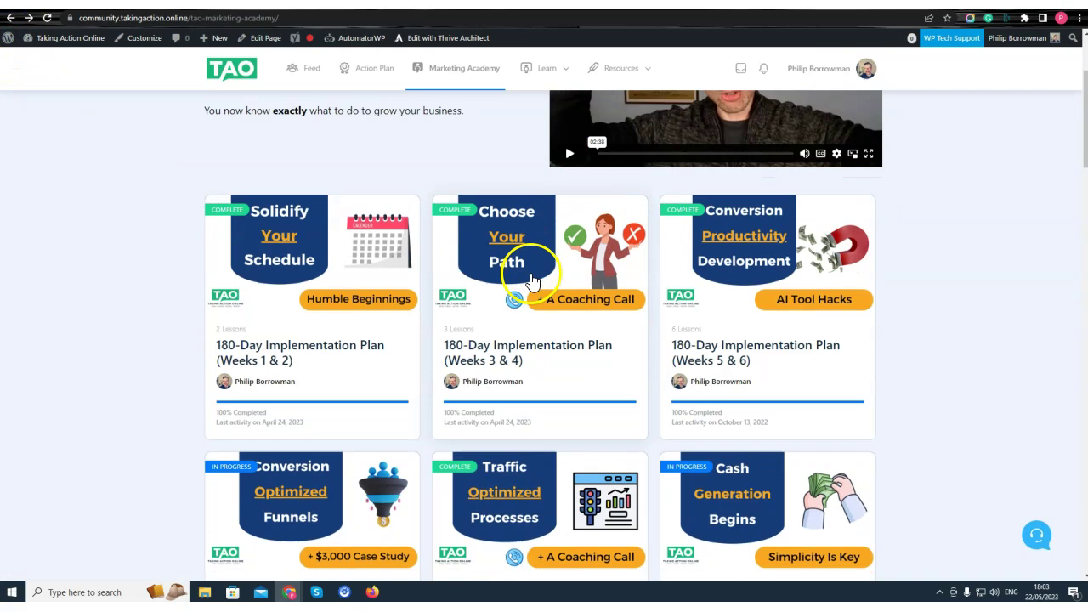
scroll(459, 378, down, 2)
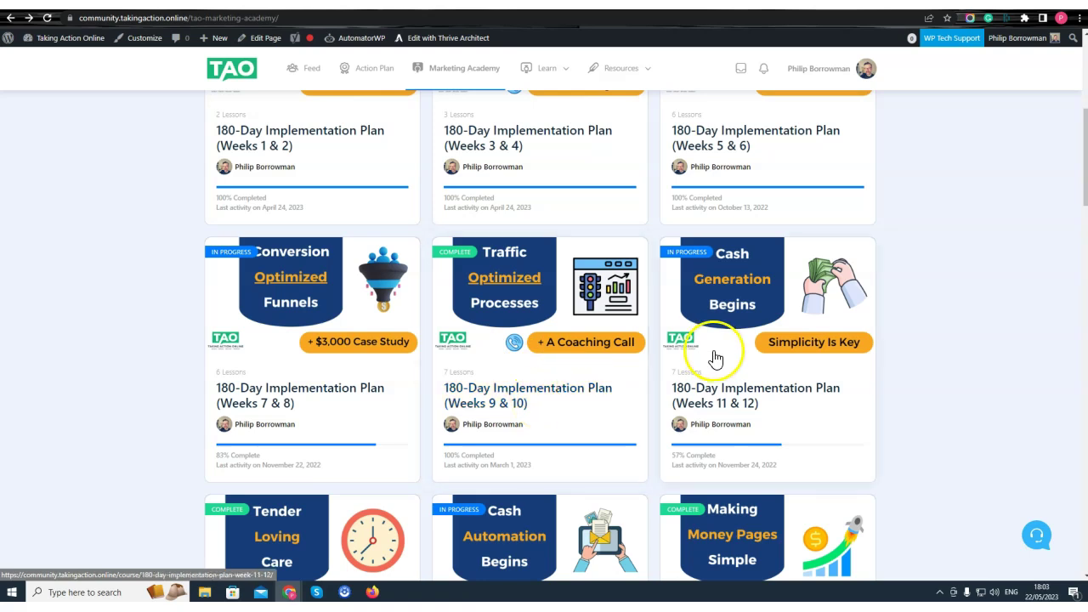
scroll(772, 382, up, 3)
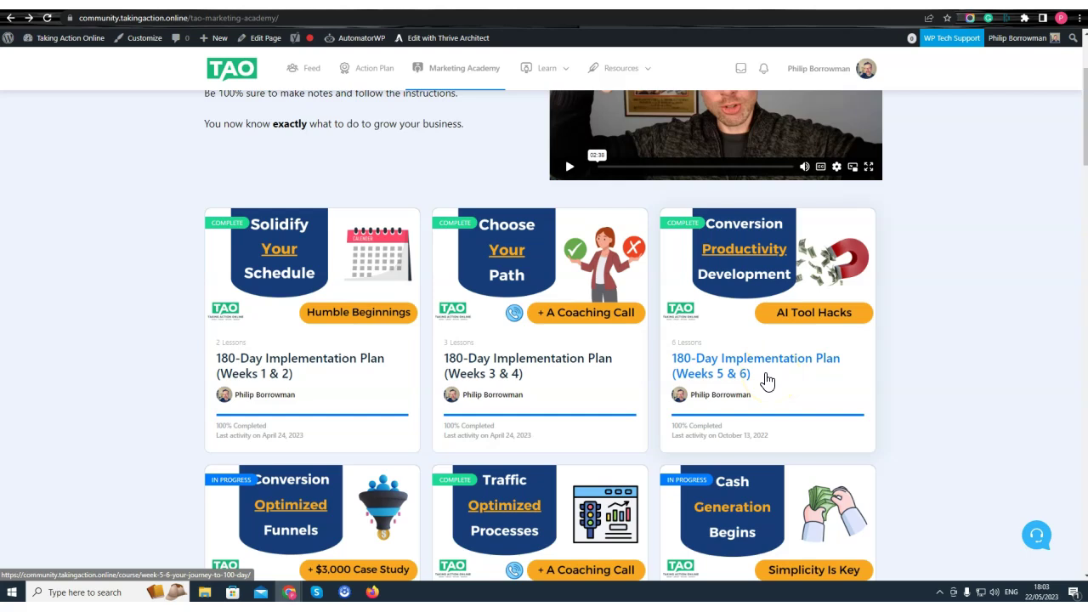
Switch back to the Horse Race Trading site, open its blog and look over the latest posts.
click(646, 3)
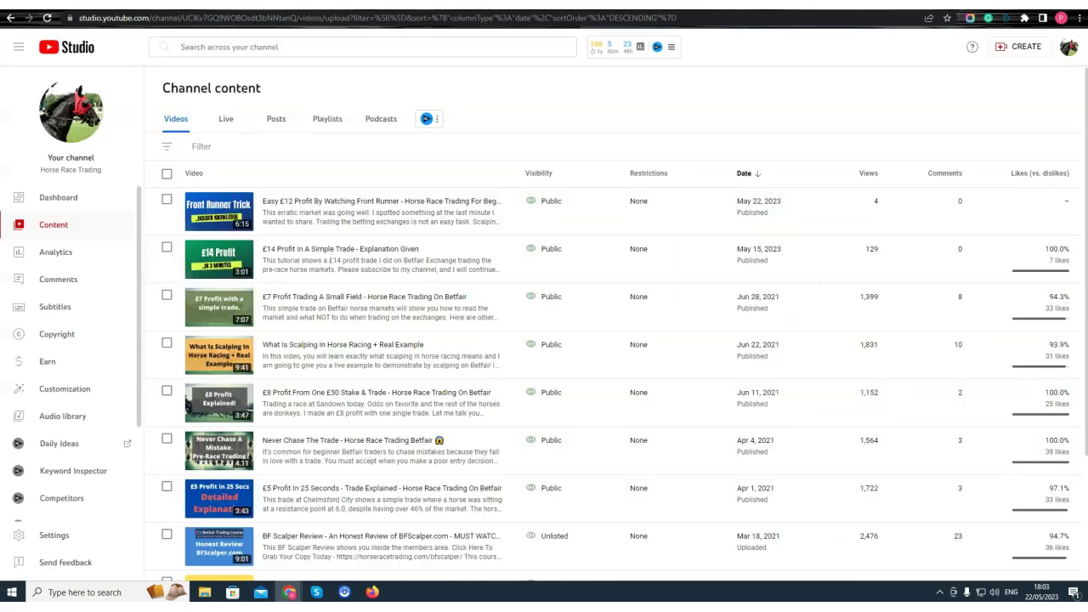
key(ctrl+Tab)
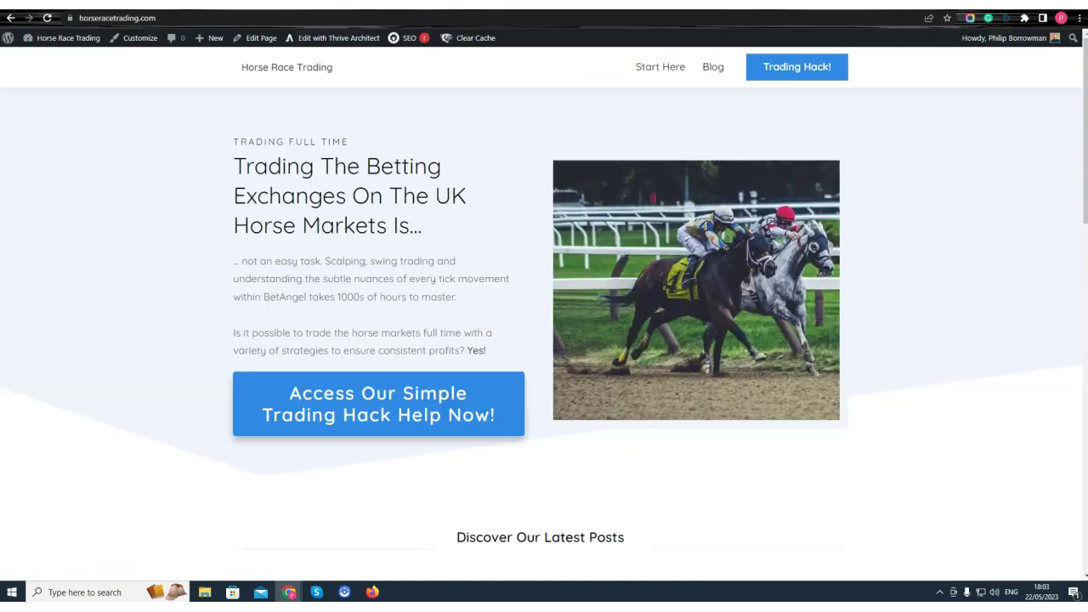
click(713, 67)
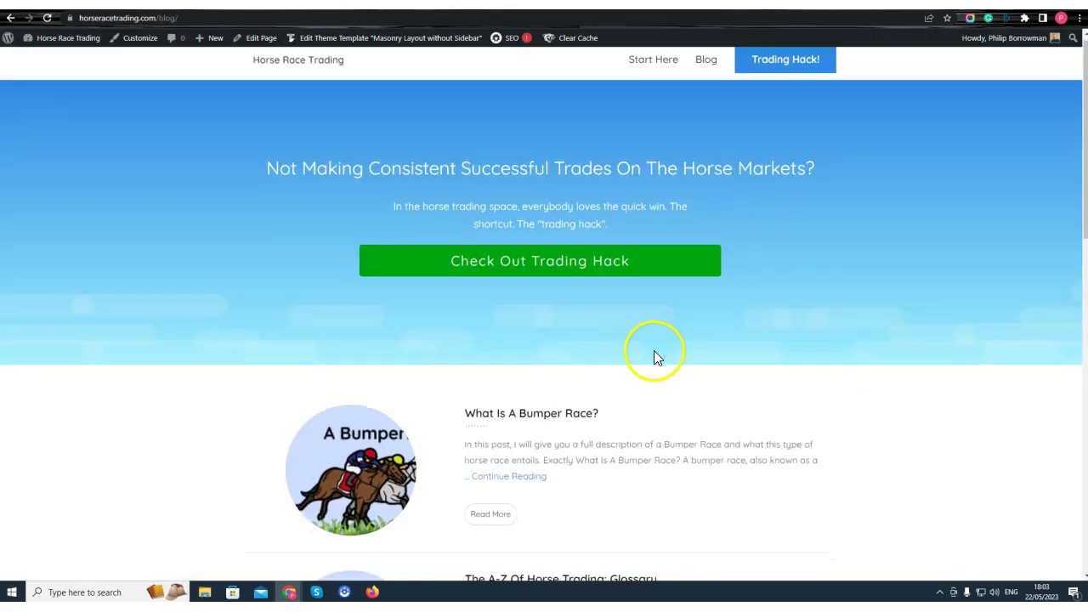
scroll(654, 357, down, 2)
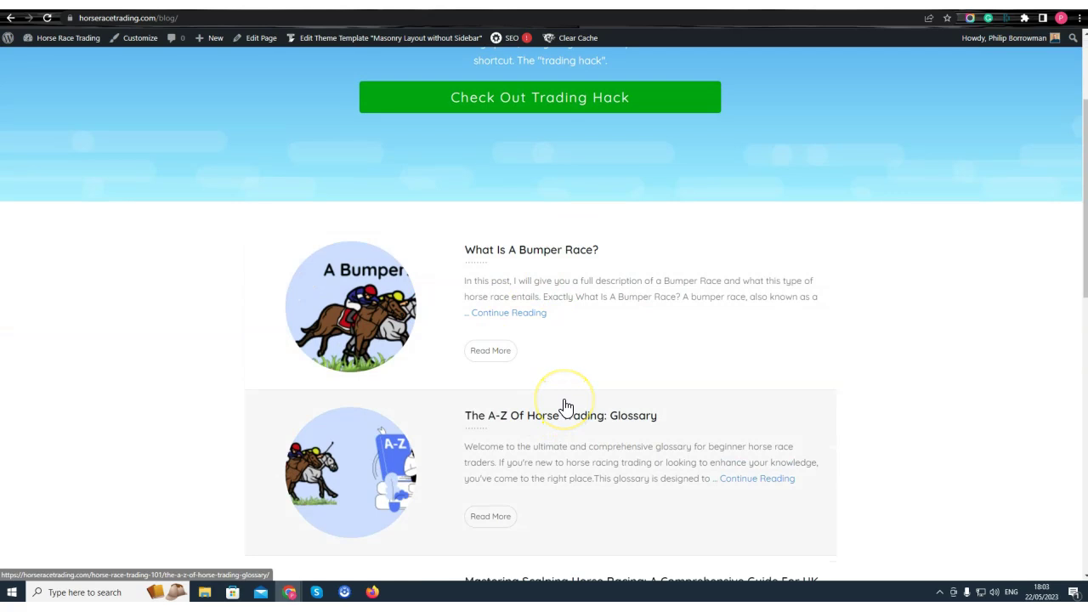